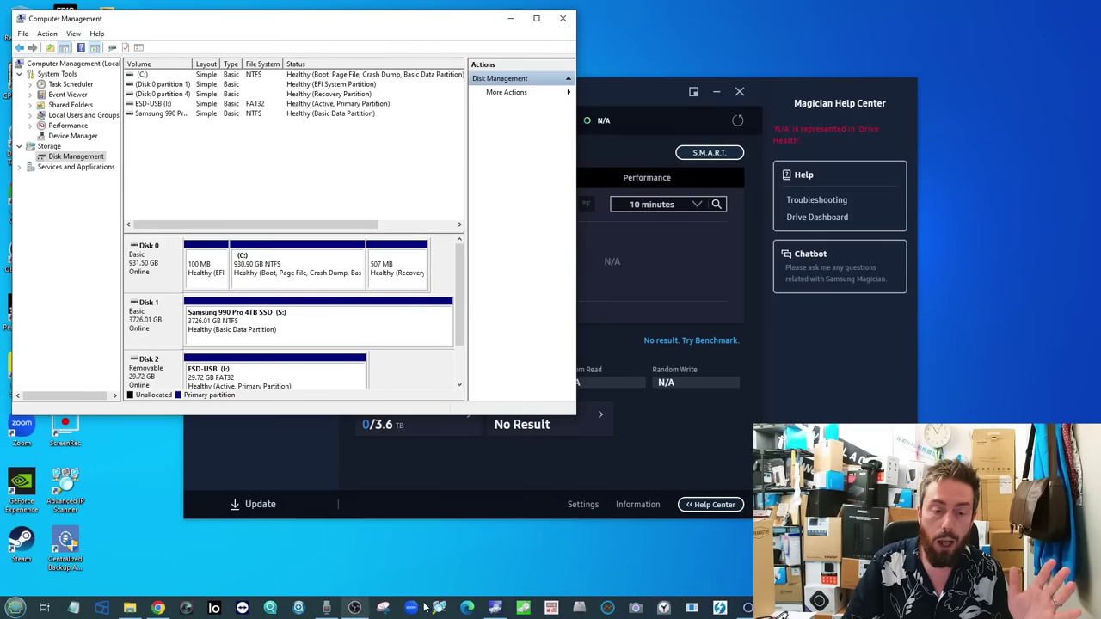
Bring up CrystalDiskInfo to check the Samsung 990 PRO's health data, and return to the Samsung Magician drive dashboard
{"action": "left_click", "coordinate": [495, 608]}
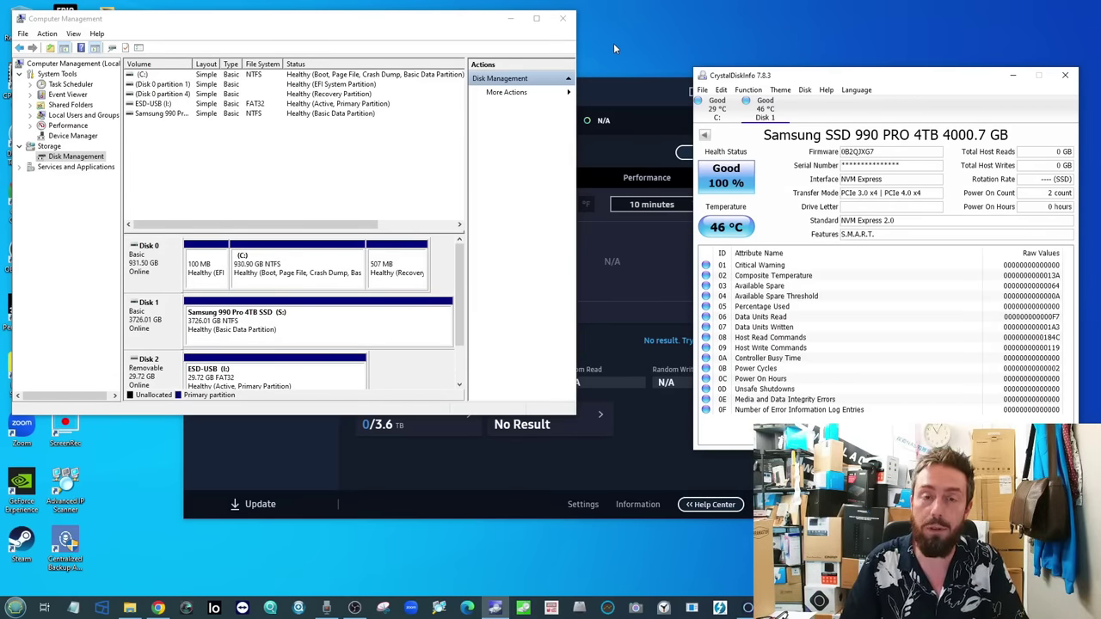
{"action": "left_click", "coordinate": [618, 85]}
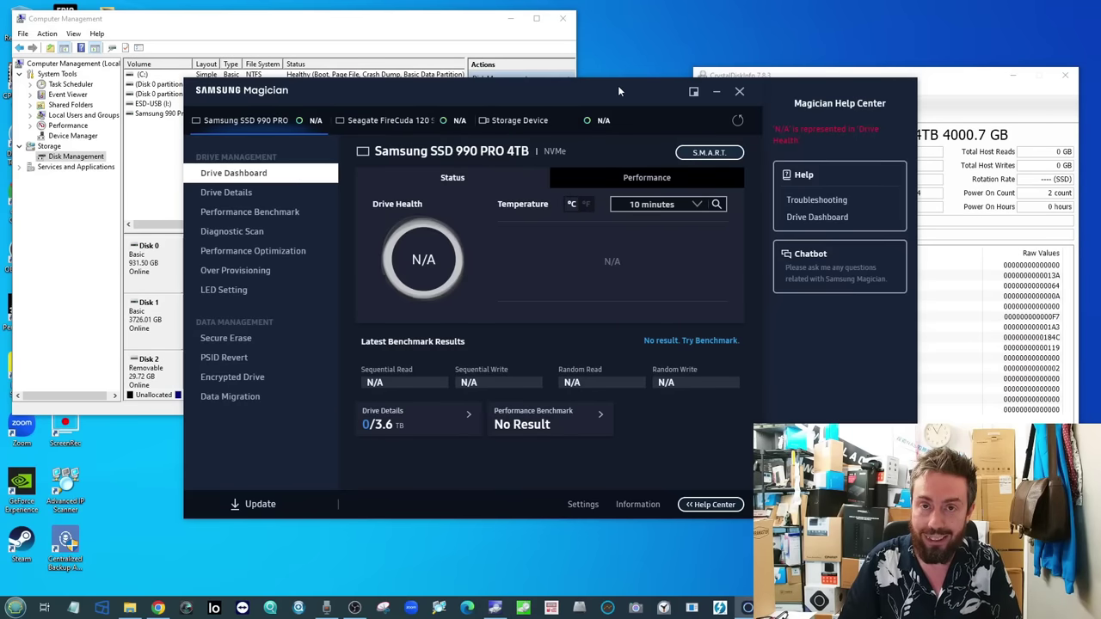
Open AJA System Test, set the test file size to 1 GB and run the disk test
{"action": "left_click", "coordinate": [607, 608]}
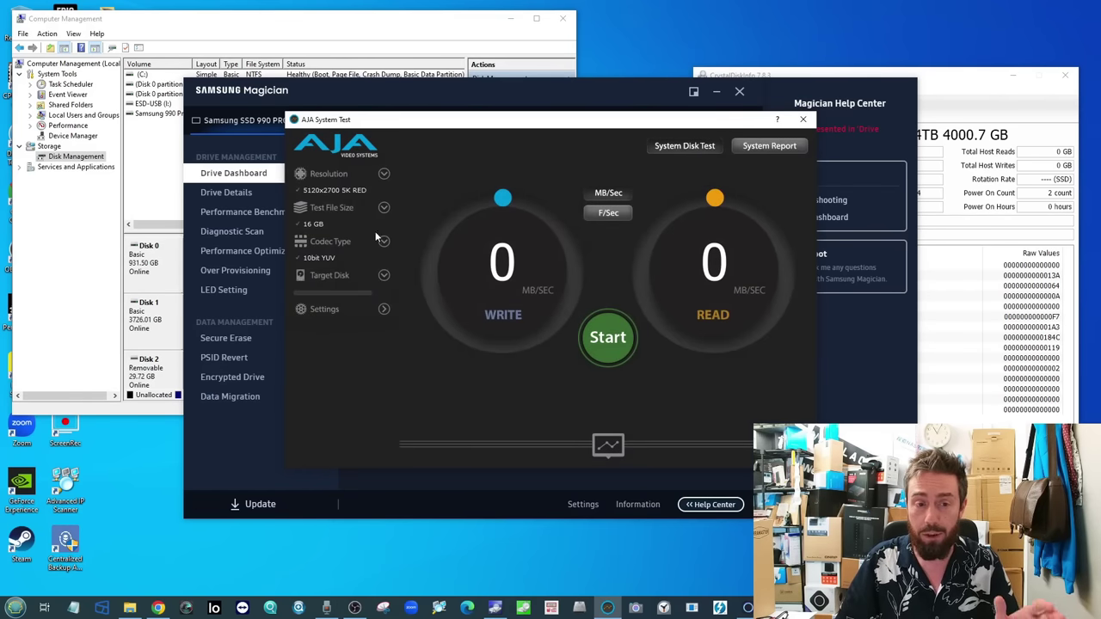
{"action": "left_click", "coordinate": [383, 208]}
{"action": "left_click", "coordinate": [313, 233]}
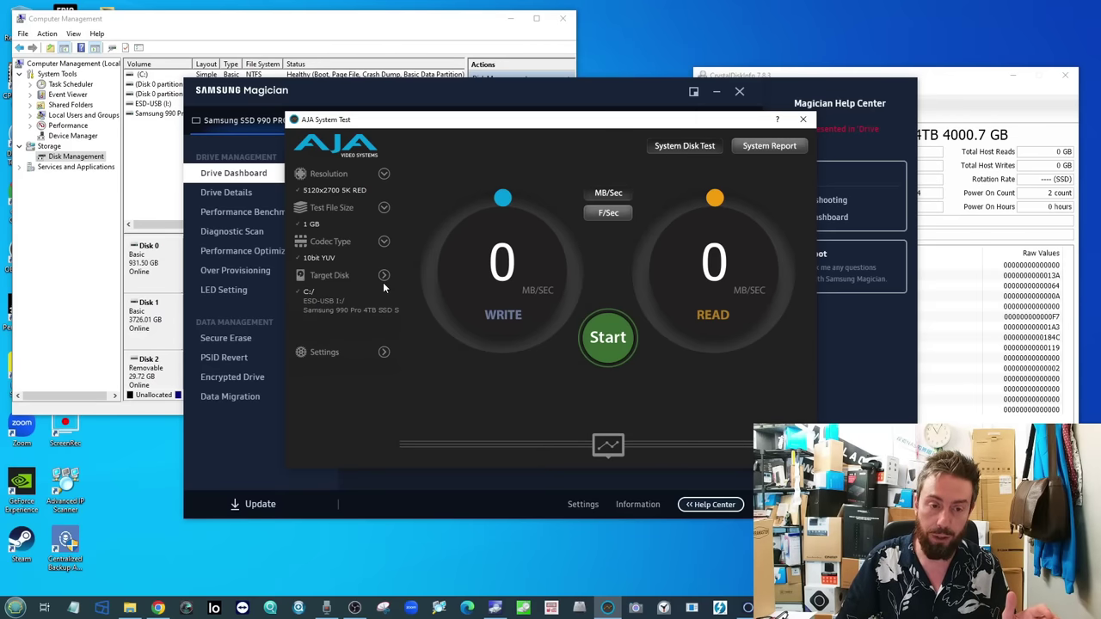
{"action": "left_click", "coordinate": [608, 337]}
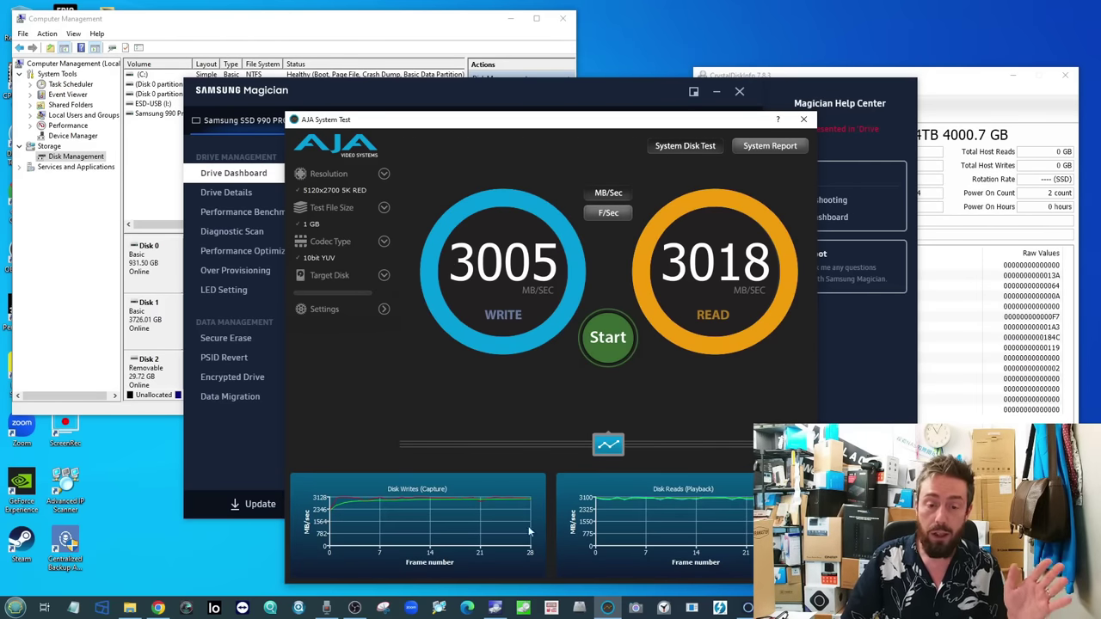
Set the AJA disk test to run continuously and start it again
{"action": "left_click", "coordinate": [385, 310]}
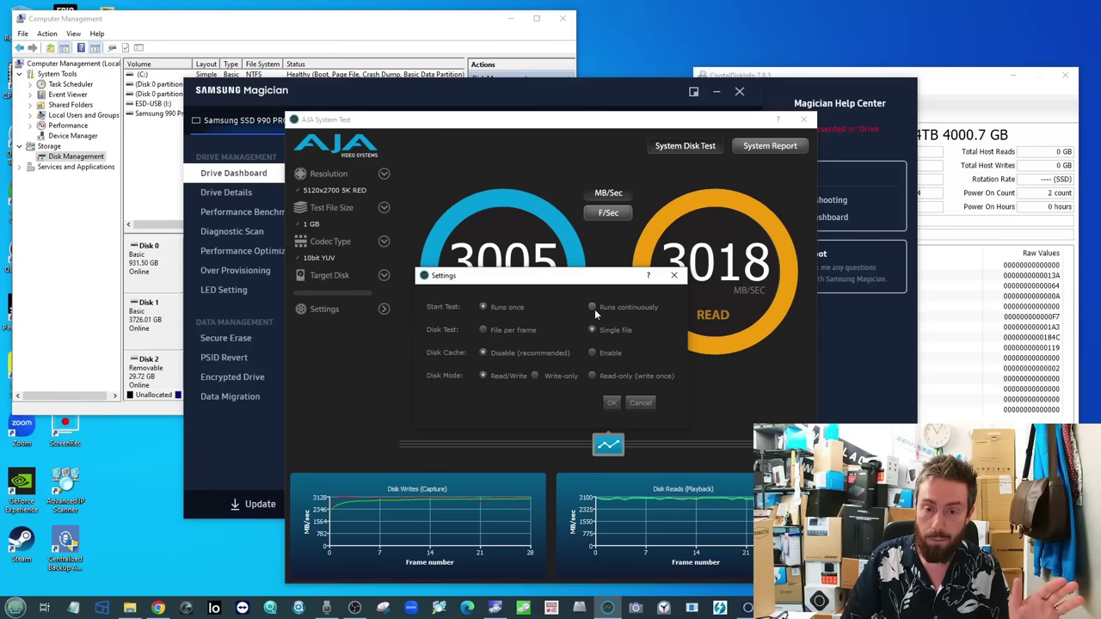
{"action": "left_click", "coordinate": [592, 308]}
{"action": "left_click", "coordinate": [612, 403]}
{"action": "left_click", "coordinate": [602, 320]}
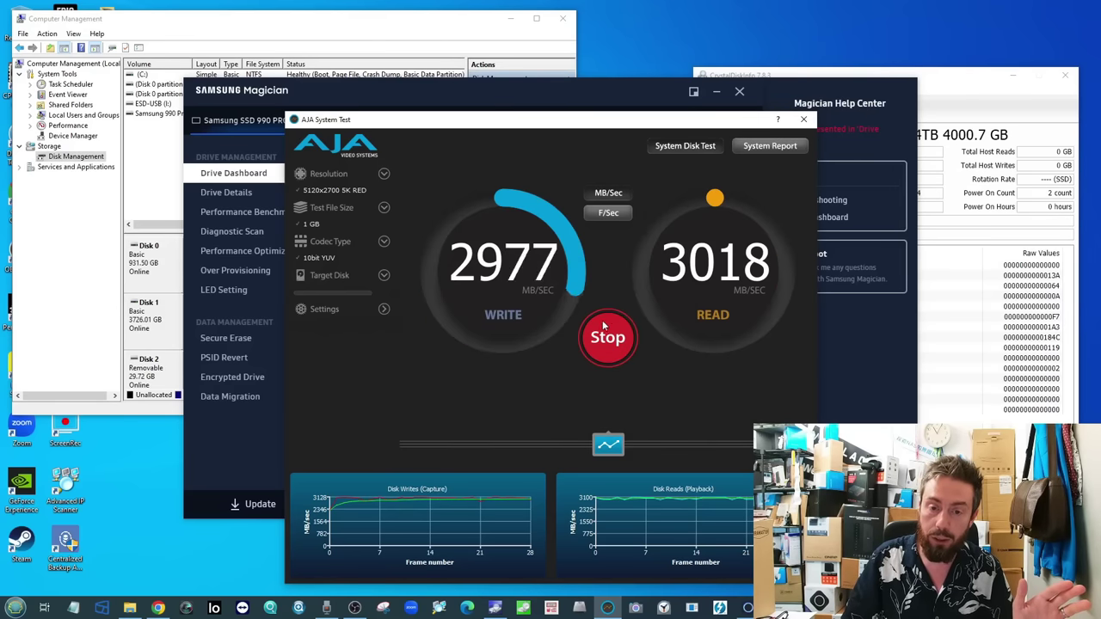
Move AJA System Test clear of CrystalDiskInfo, examine the drive's temperature graph and minimize the graph window
{"action": "left_click_drag", "start_coordinate": [481, 119], "coordinate": [352, 173]}
{"action": "left_click", "coordinate": [791, 76]}
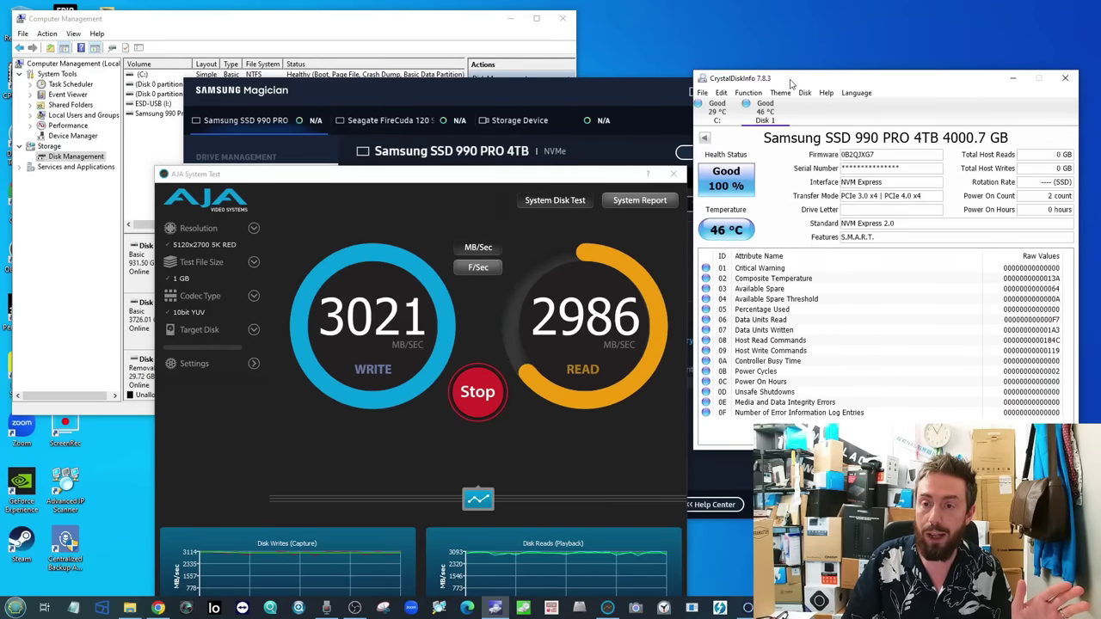
{"action": "left_click", "coordinate": [747, 92]}
{"action": "left_click", "coordinate": [778, 130]}
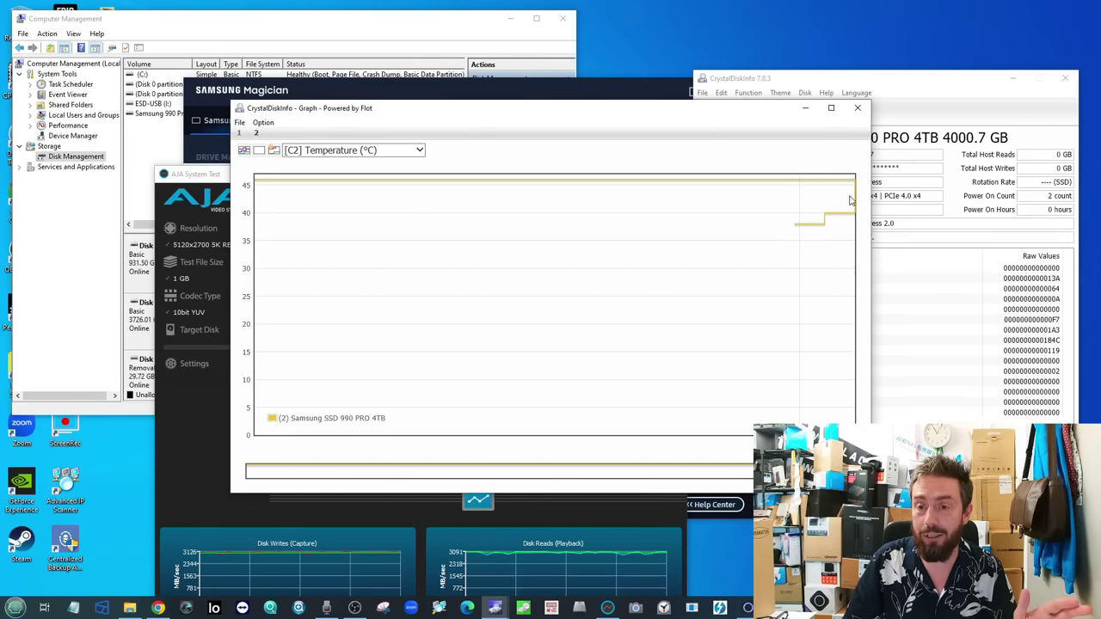
{"action": "left_click", "coordinate": [805, 108]}
Bring up the CrystalDiskInfo temperature graph again, dismiss it and refresh the drive's readings during the test
{"action": "left_click", "coordinate": [747, 92]}
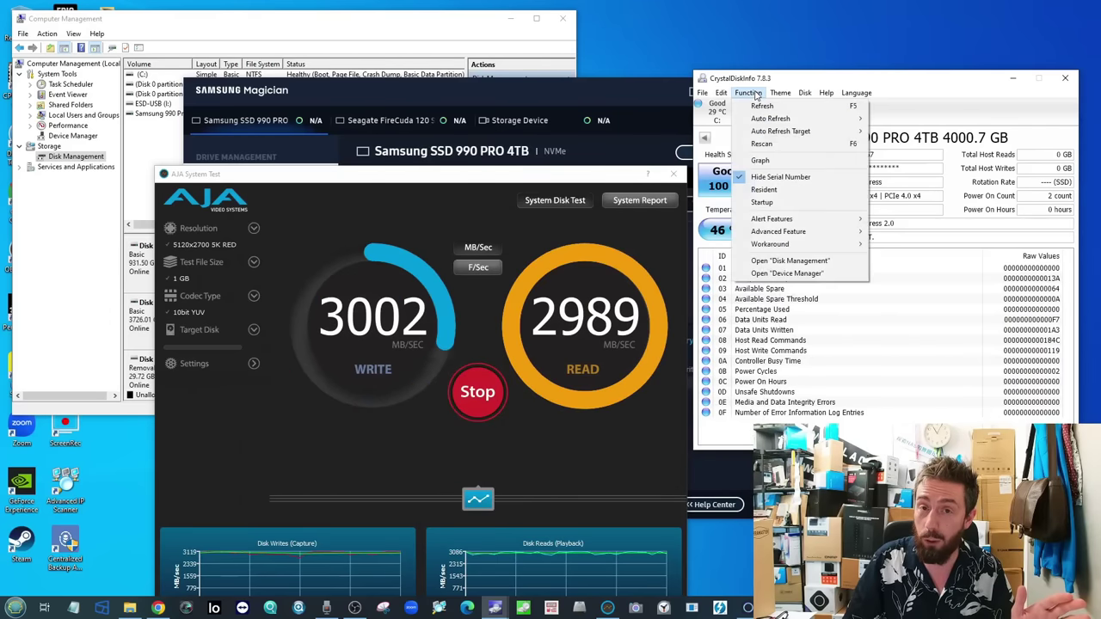
{"action": "left_click", "coordinate": [761, 159]}
{"action": "left_click", "coordinate": [719, 152]}
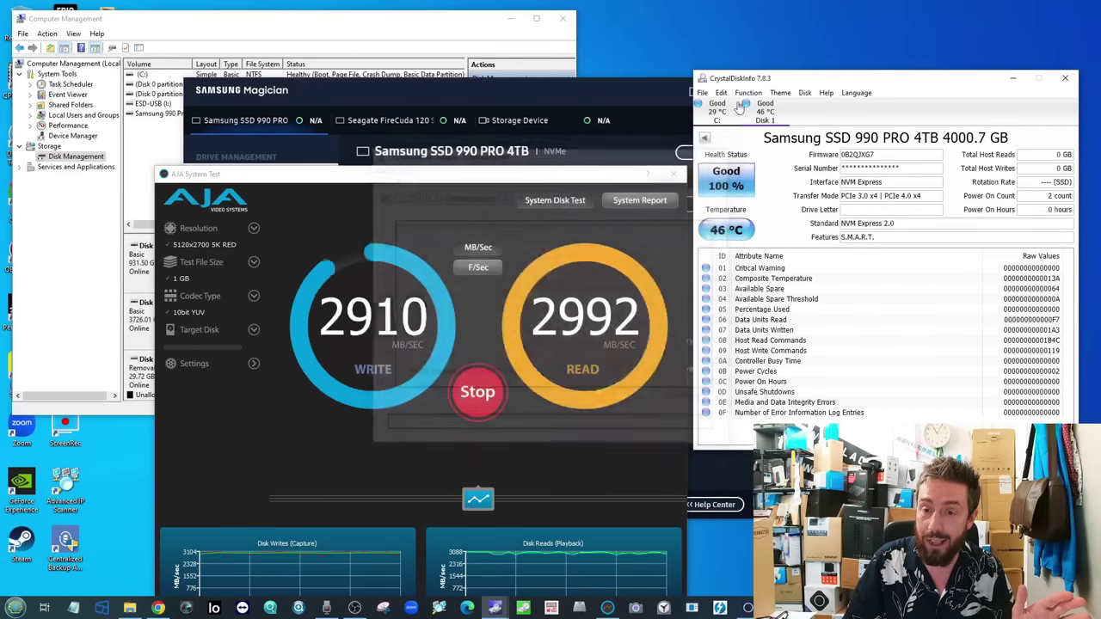
{"action": "left_click", "coordinate": [747, 92]}
{"action": "left_click", "coordinate": [753, 104]}
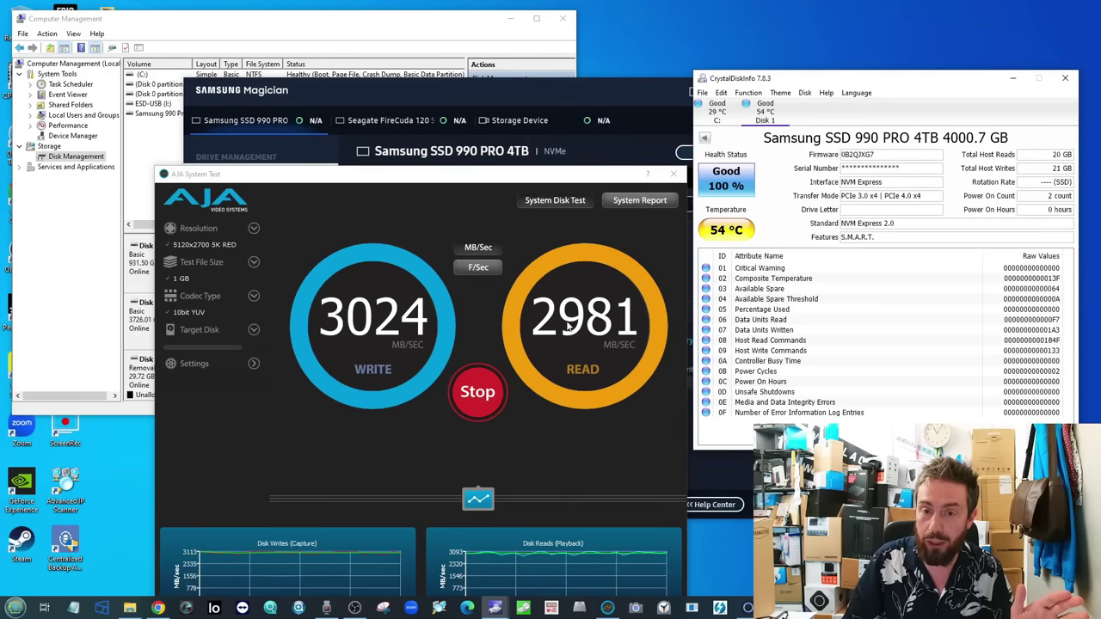
Stop the continuous disk test and move the AJA System Test window down out of the way
{"action": "left_click", "coordinate": [482, 391]}
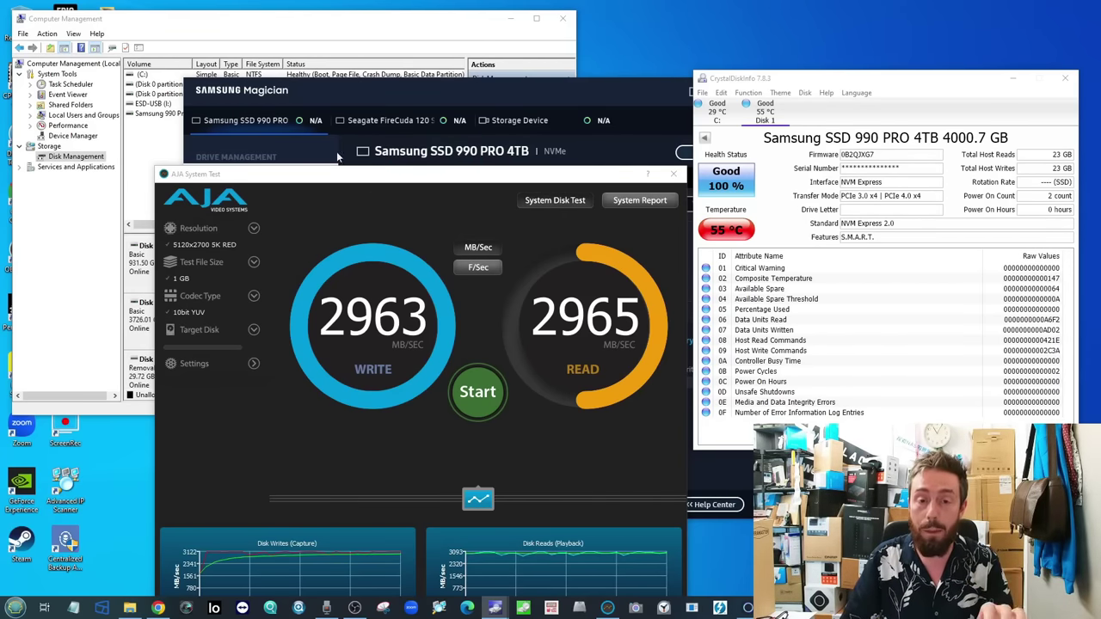
{"action": "mouse_move", "coordinate": [422, 173]}
{"action": "left_mouse_down"}
{"action": "mouse_move", "coordinate": [631, 324]}
{"action": "mouse_move", "coordinate": [917, 275]}
{"action": "mouse_move", "coordinate": [458, 145]}
{"action": "mouse_move", "coordinate": [553, 197]}
{"action": "left_mouse_up"}
{"action": "left_click_drag", "start_coordinate": [751, 199], "coordinate": [631, 584]}
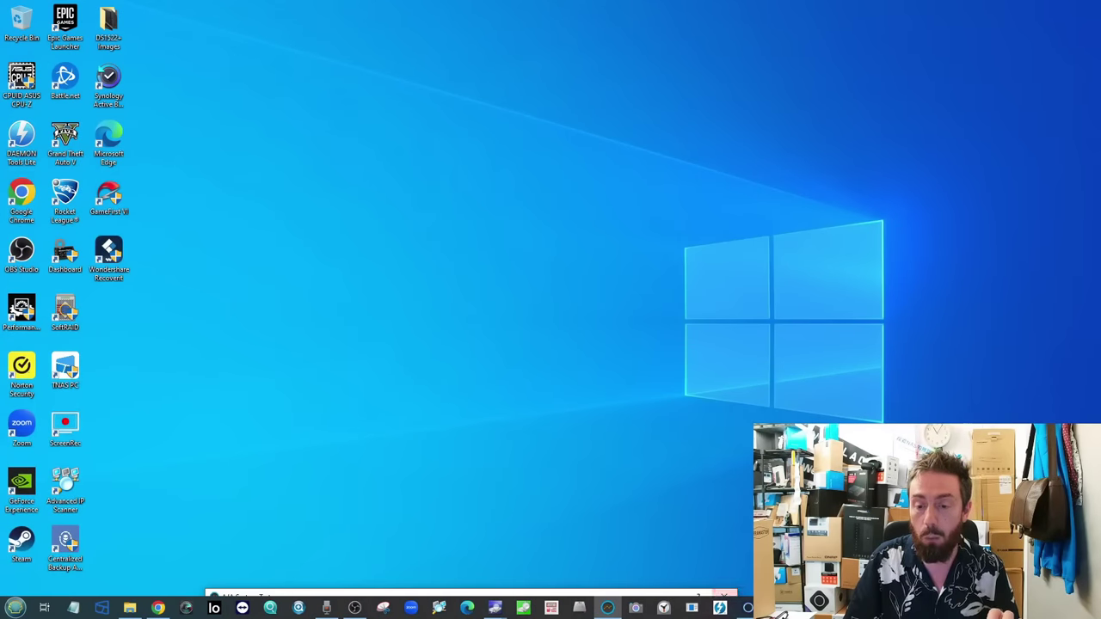
Check and close the leftover temperature graph window, restore the main CrystalDiskInfo window and show its available functions
{"action": "mouse_move", "coordinate": [497, 607]}
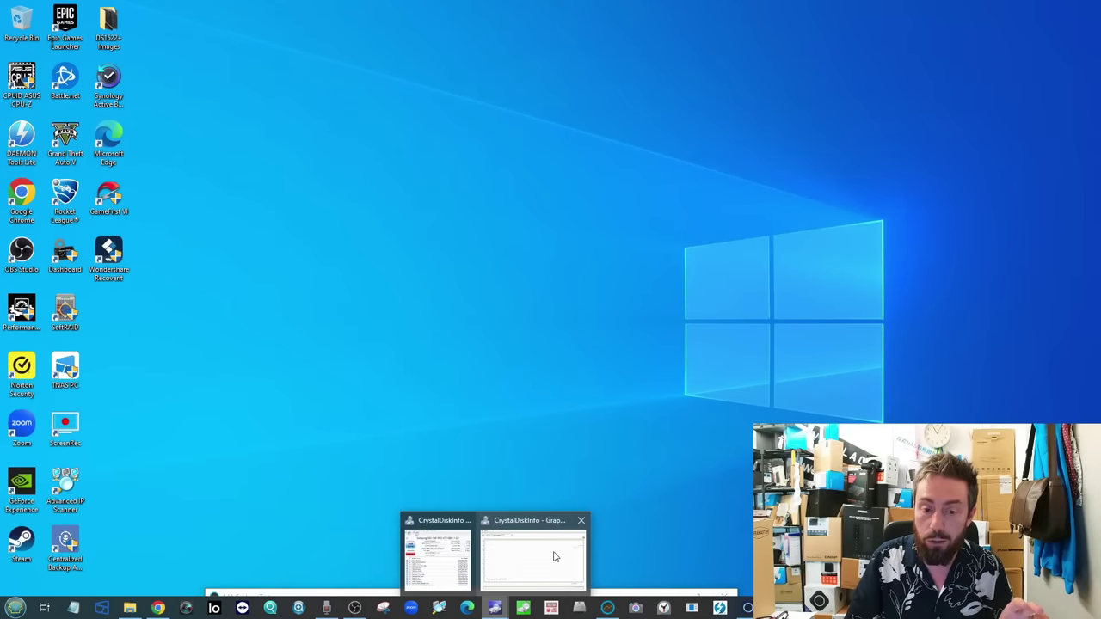
{"action": "left_click", "coordinate": [530, 564]}
{"action": "left_click", "coordinate": [857, 107]}
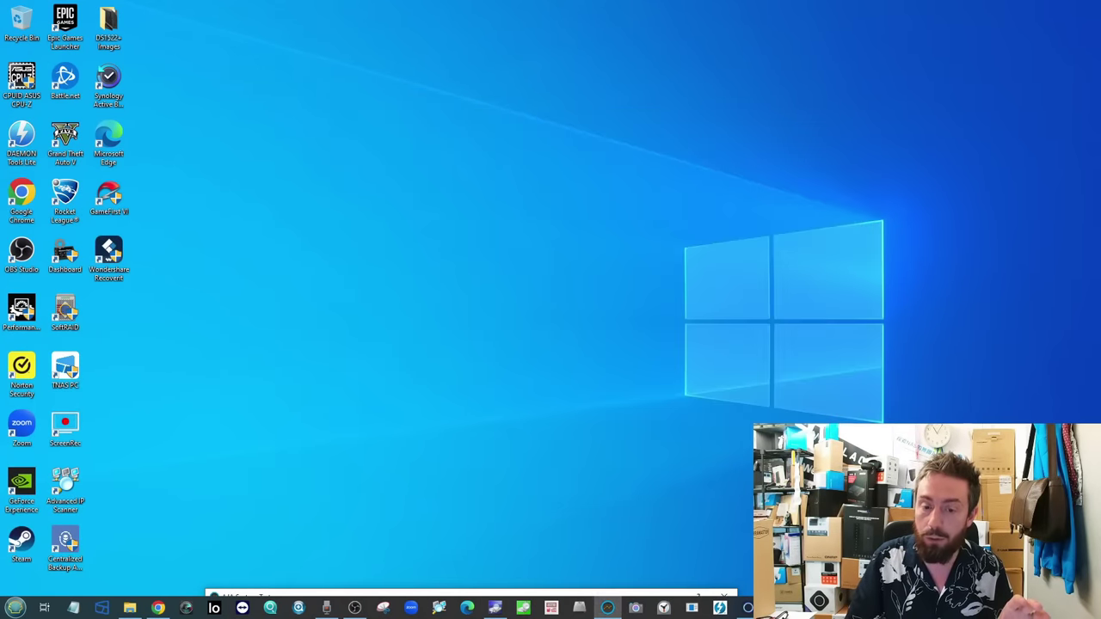
{"action": "left_click", "coordinate": [494, 608]}
{"action": "left_click", "coordinate": [748, 93]}
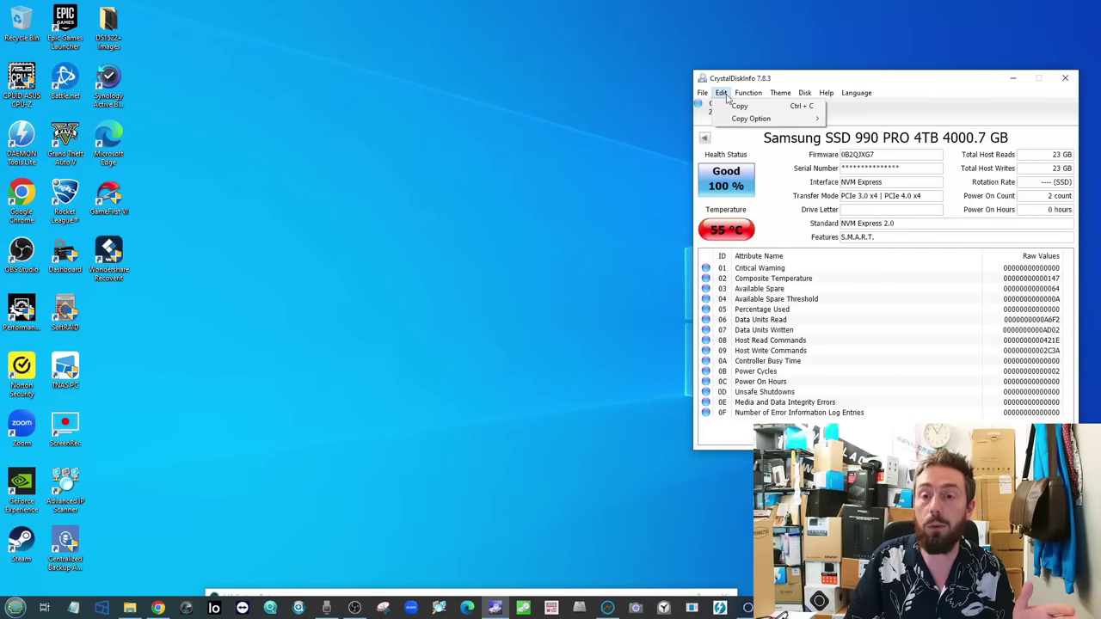
{"action": "left_click", "coordinate": [748, 93]}
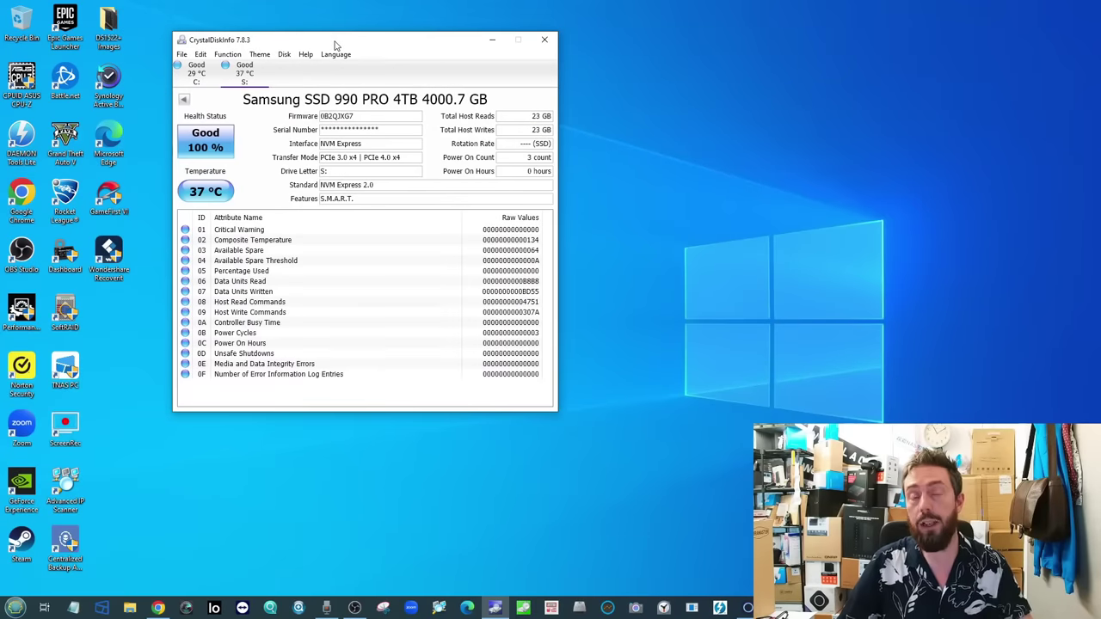
Move the CrystalDiskInfo window aside, examine the Samsung 990 PRO's temperature graph and close it
{"action": "left_click_drag", "start_coordinate": [409, 51], "coordinate": [936, 55]}
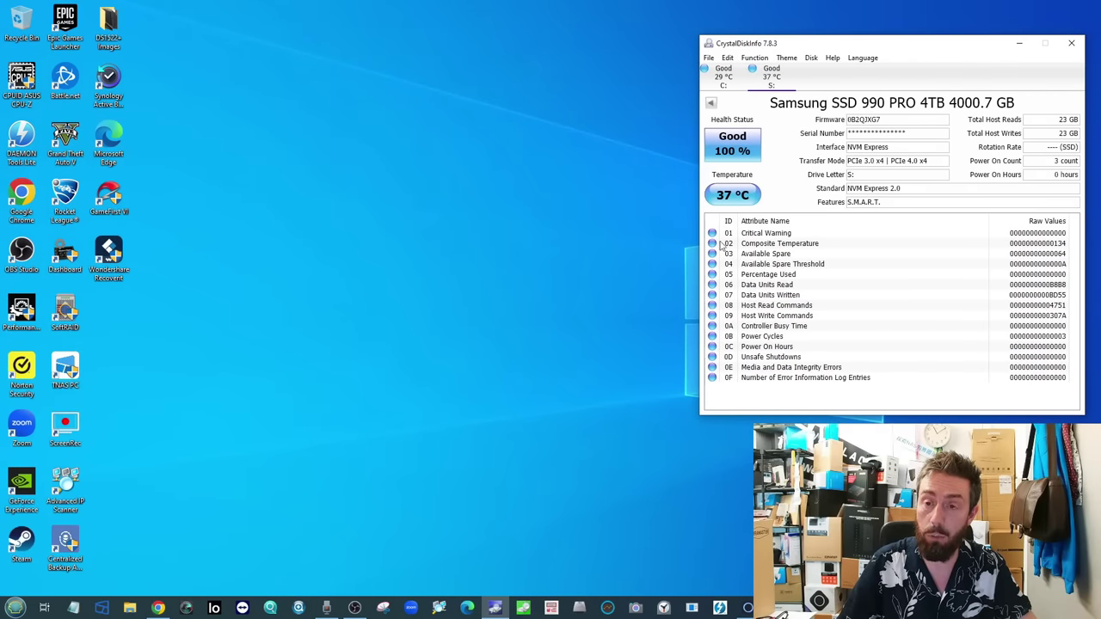
{"action": "left_click", "coordinate": [753, 59]}
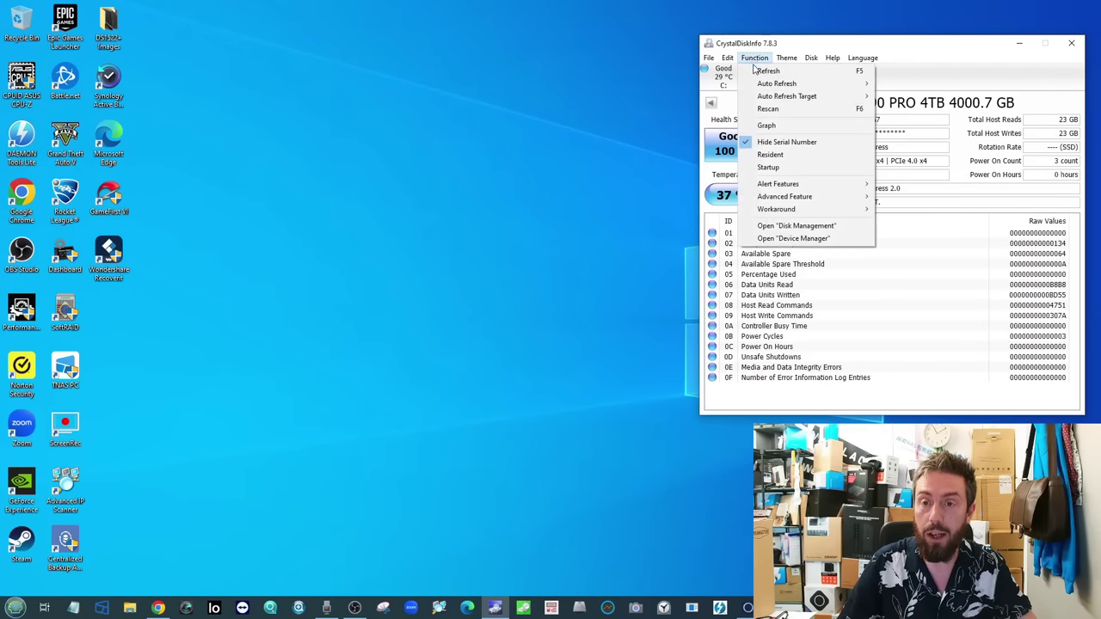
{"action": "left_click", "coordinate": [772, 125]}
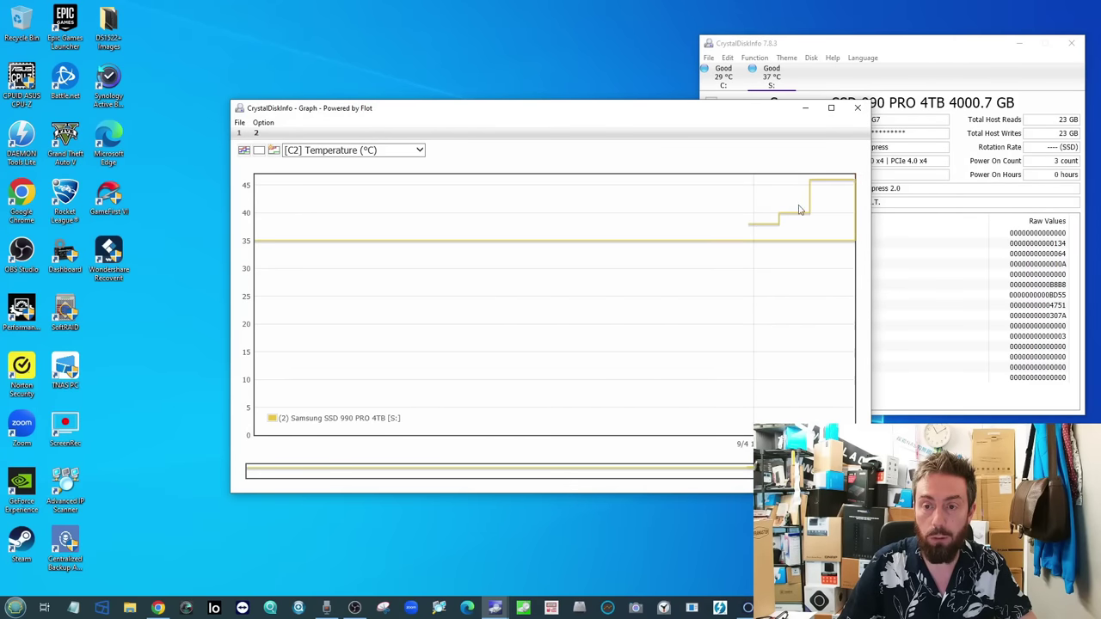
{"action": "left_click", "coordinate": [857, 108]}
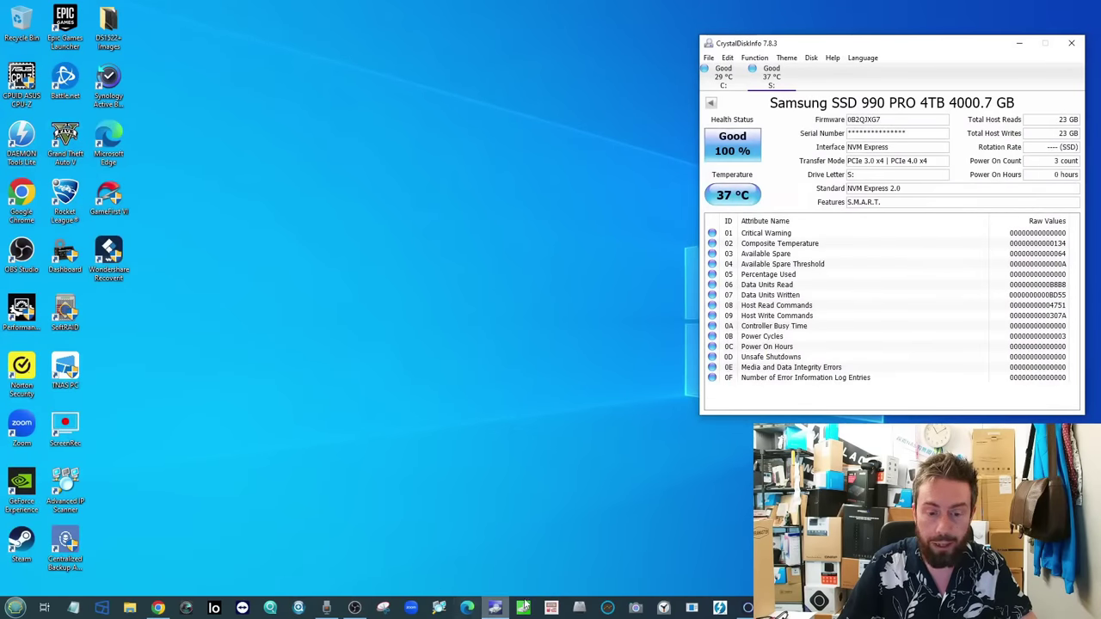
Start a 1 GB AJA System Test run on the Samsung 990 Pro with graphs shown, placing its window beside CrystalDiskInfo
{"action": "left_click", "coordinate": [604, 608]}
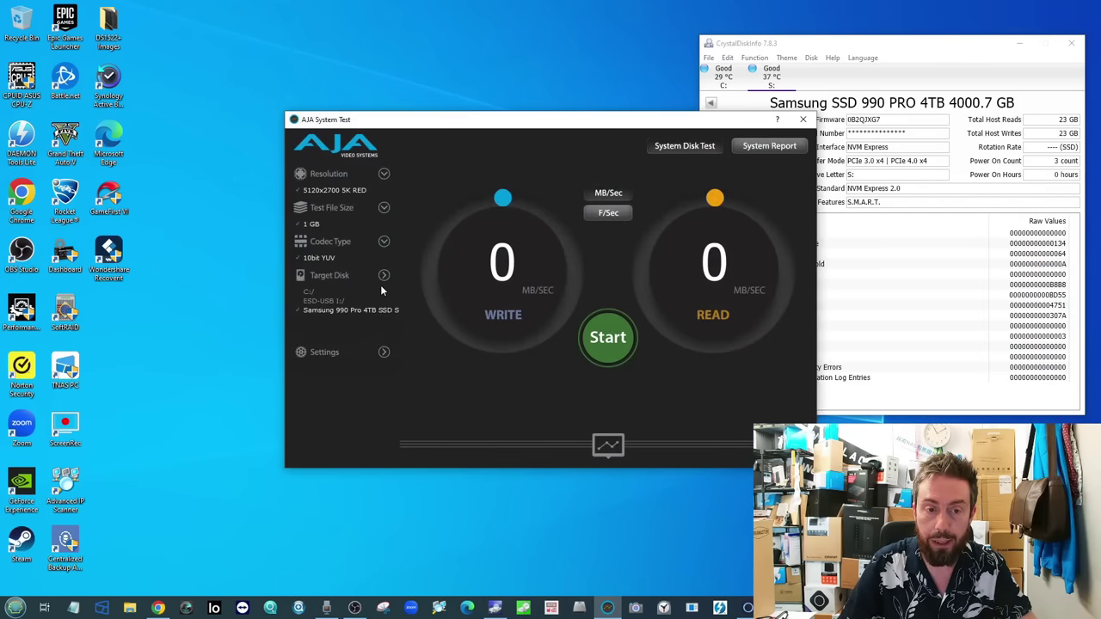
{"action": "left_click", "coordinate": [608, 445]}
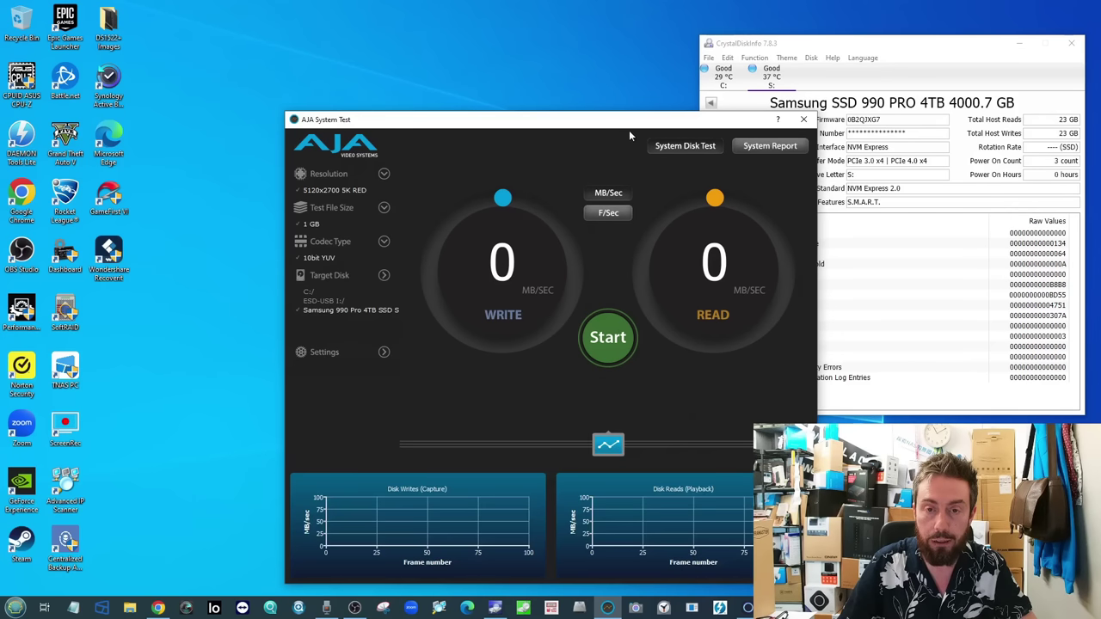
{"action": "left_click_drag", "start_coordinate": [630, 120], "coordinate": [437, 49]}
{"action": "left_click", "coordinate": [409, 279]}
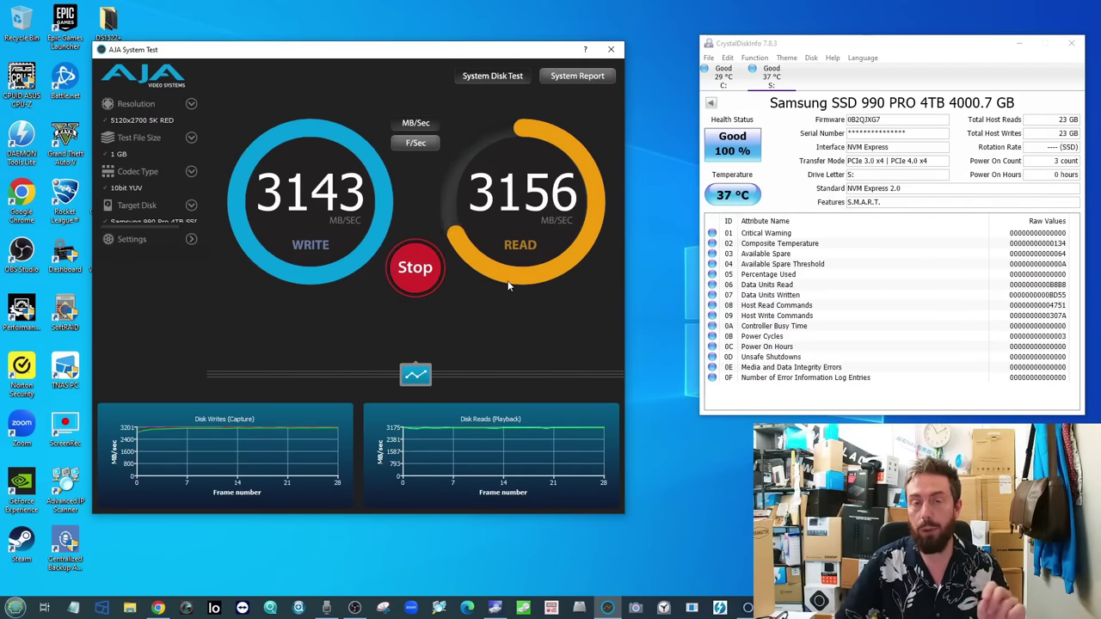
Refresh the drive's readings in CrystalDiskInfo and move the running AJA System Test window down out of the way
{"action": "left_click", "coordinate": [754, 58]}
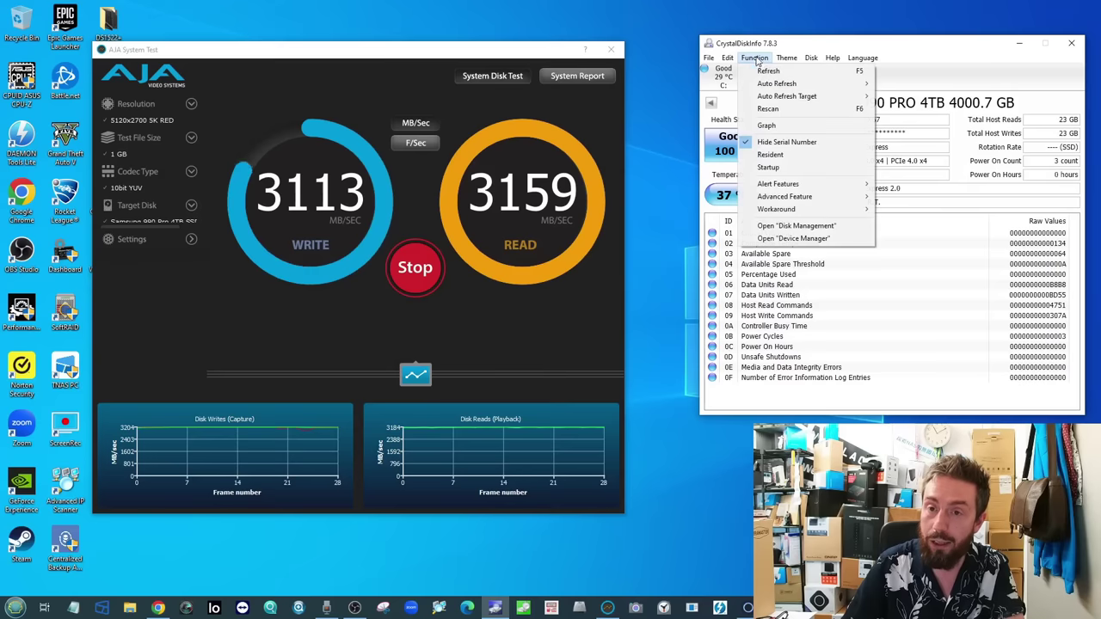
{"action": "left_click", "coordinate": [761, 68]}
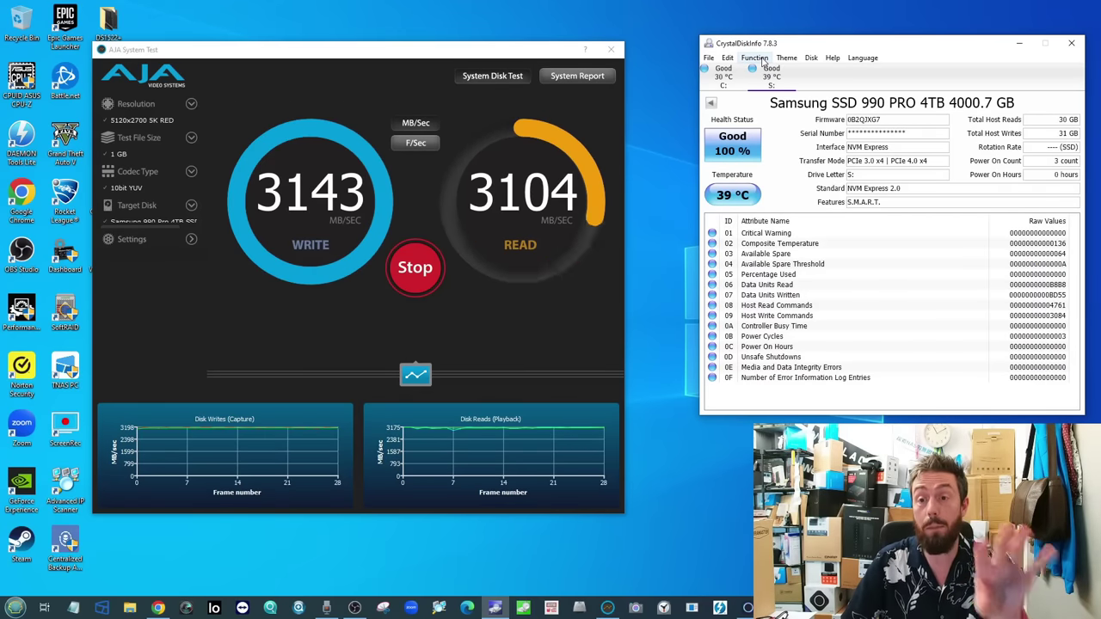
{"action": "left_click_drag", "start_coordinate": [575, 49], "coordinate": [686, 566]}
Refresh the Samsung 990 PRO's readings five times while the disk test runs to track its temperature
{"action": "left_click", "coordinate": [754, 57]}
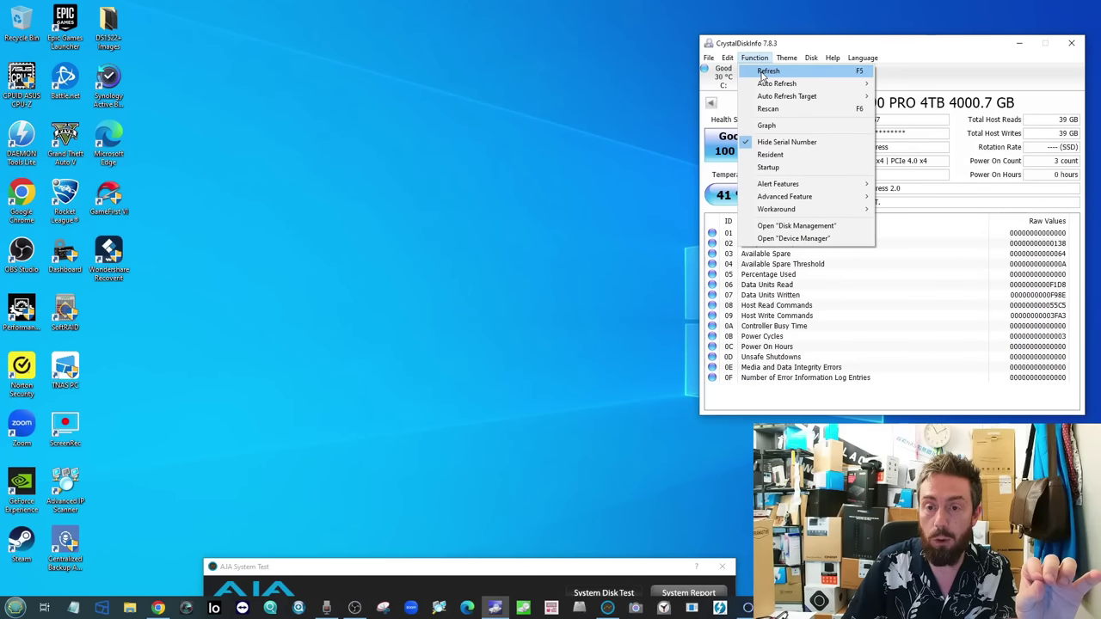
{"action": "left_click", "coordinate": [766, 69]}
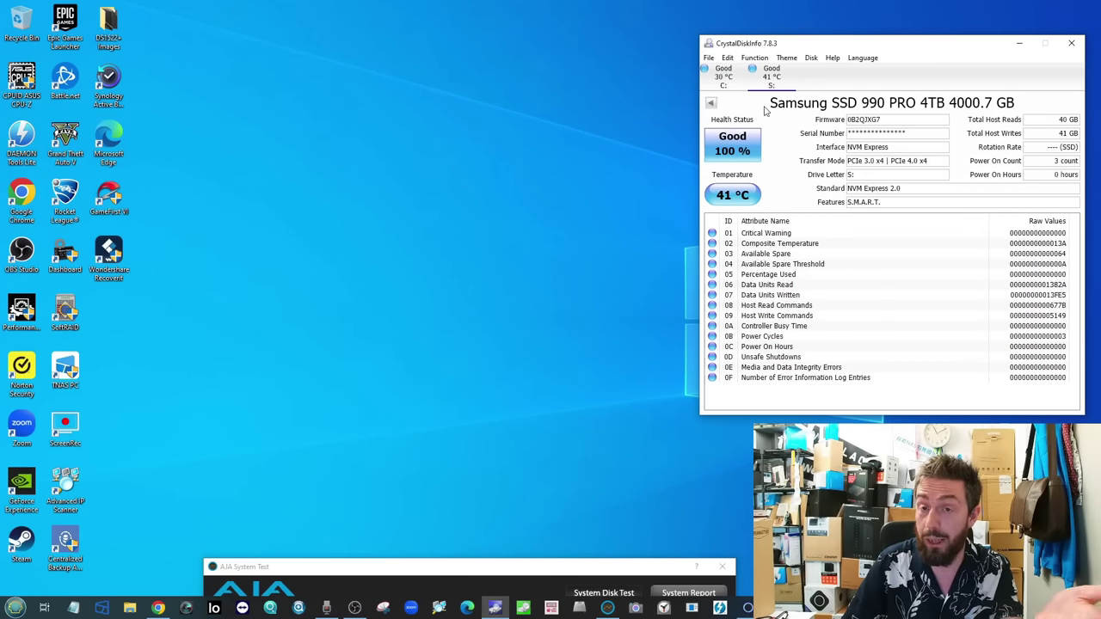
{"action": "left_click", "coordinate": [754, 58]}
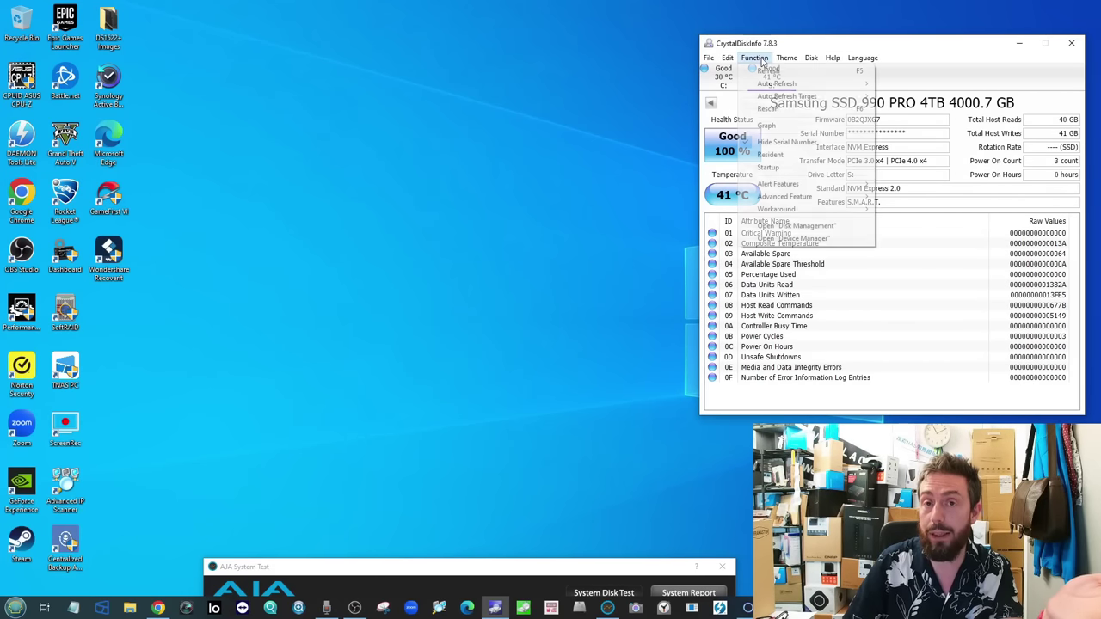
{"action": "left_click", "coordinate": [774, 72]}
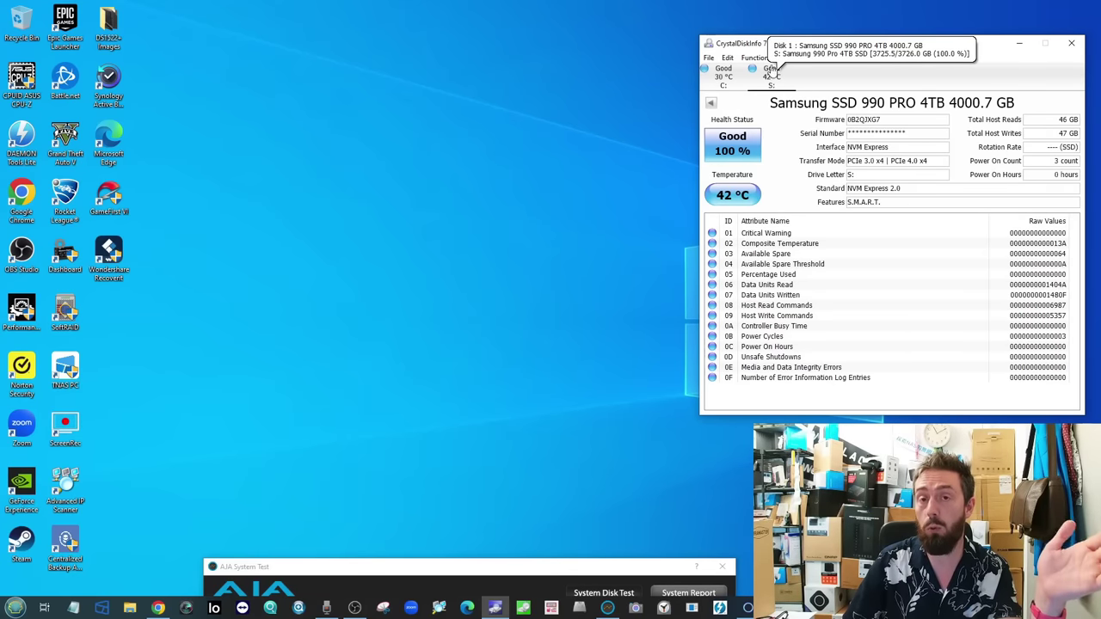
{"action": "left_click", "coordinate": [754, 58]}
{"action": "left_click", "coordinate": [768, 72]}
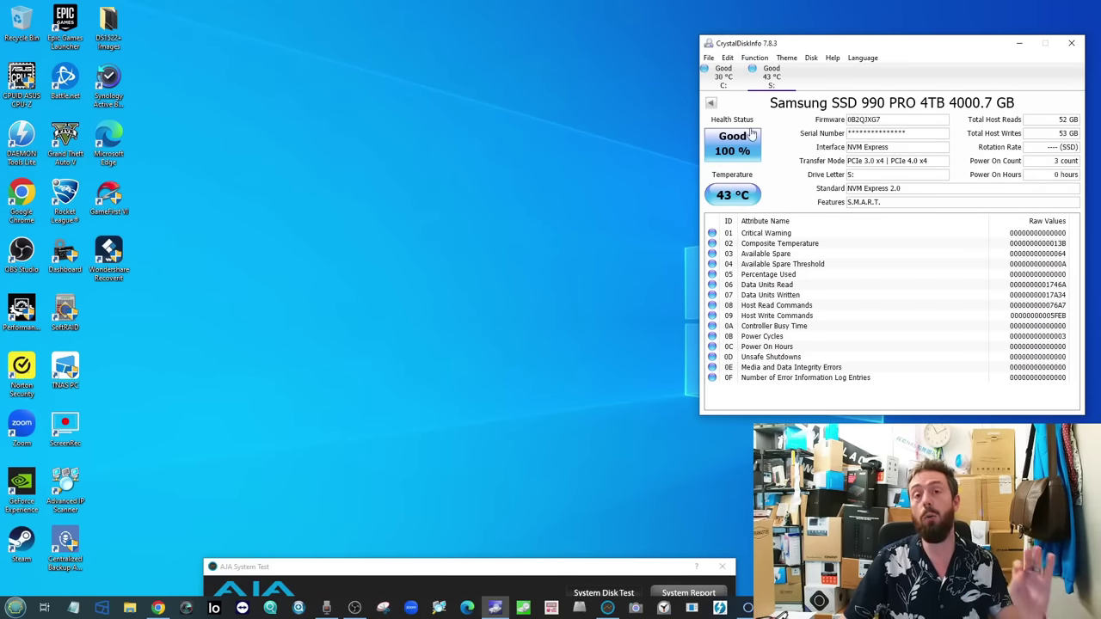
{"action": "left_click", "coordinate": [754, 58]}
{"action": "left_click", "coordinate": [761, 71]}
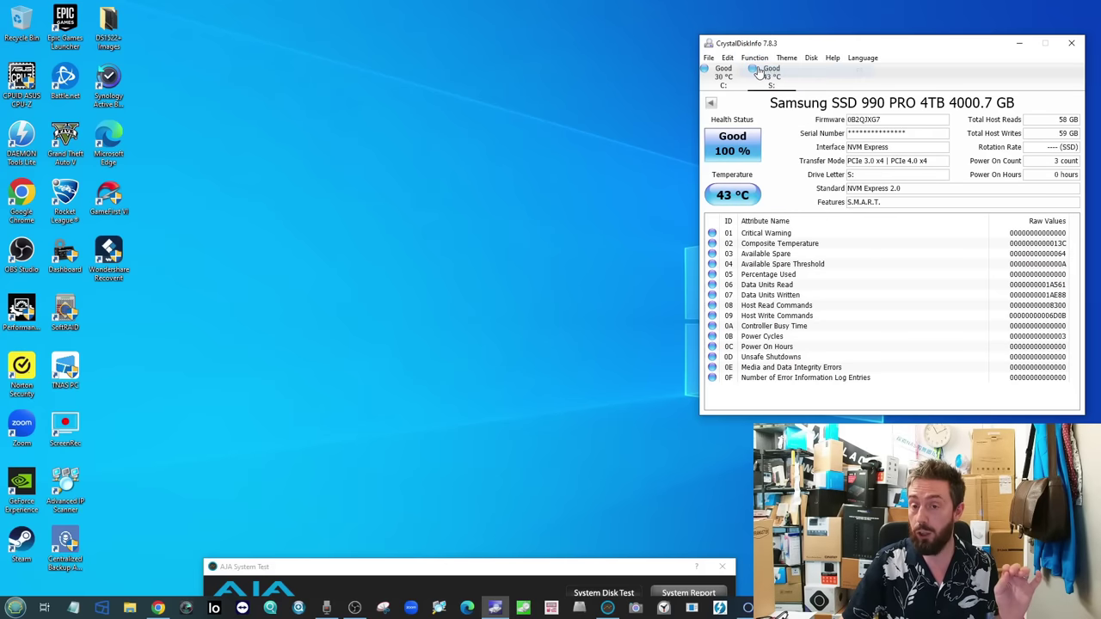
{"action": "left_click", "coordinate": [755, 57]}
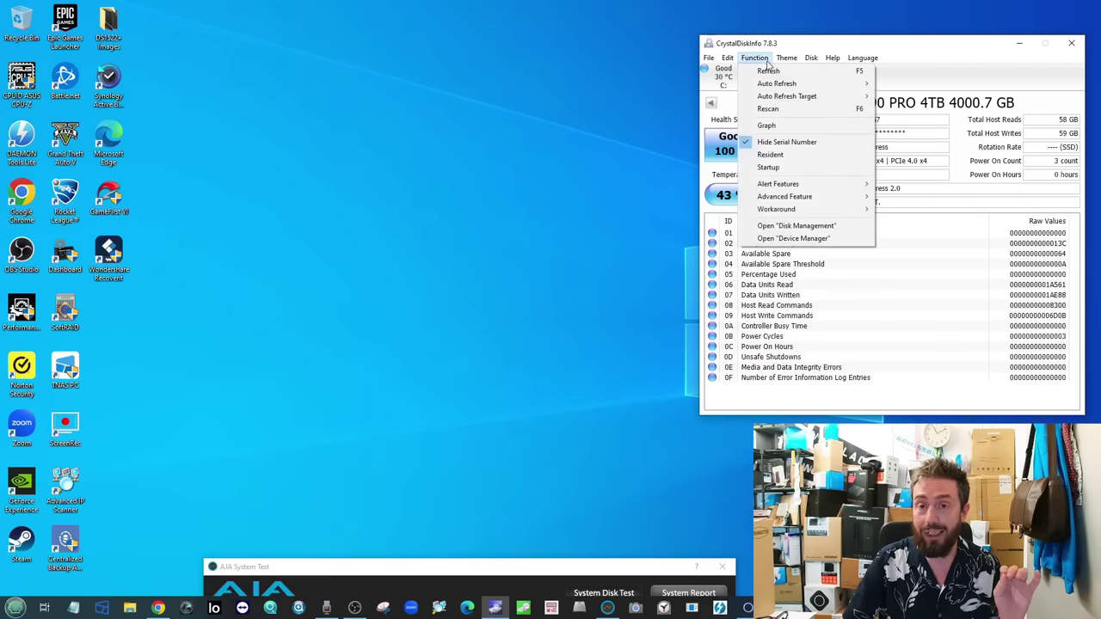
{"action": "left_click", "coordinate": [768, 71]}
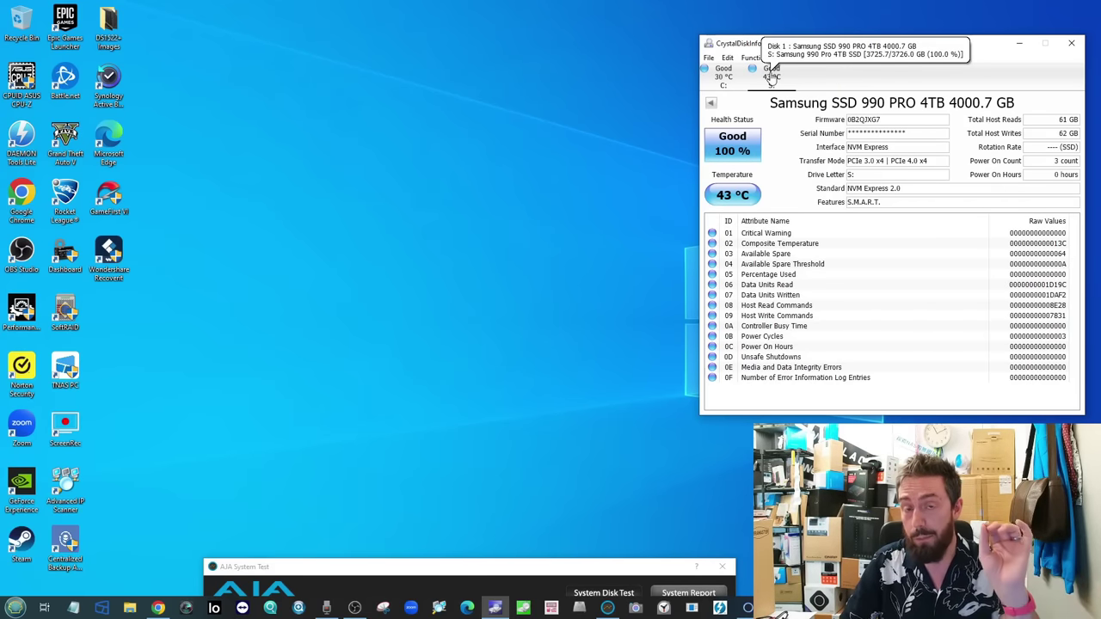
Move the AJA System Test window further out of the way and refresh the Samsung 990 PRO's readings in CrystalDiskInfo three times
{"action": "left_click_drag", "start_coordinate": [652, 567], "coordinate": [697, 599]}
{"action": "left_click", "coordinate": [757, 57]}
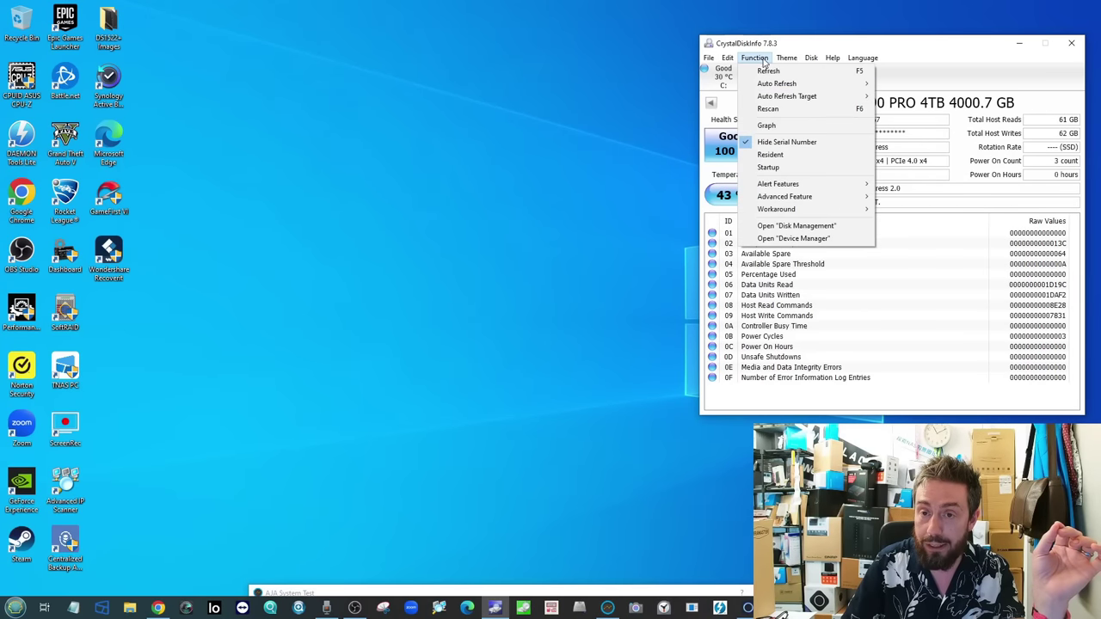
{"action": "left_click", "coordinate": [768, 70]}
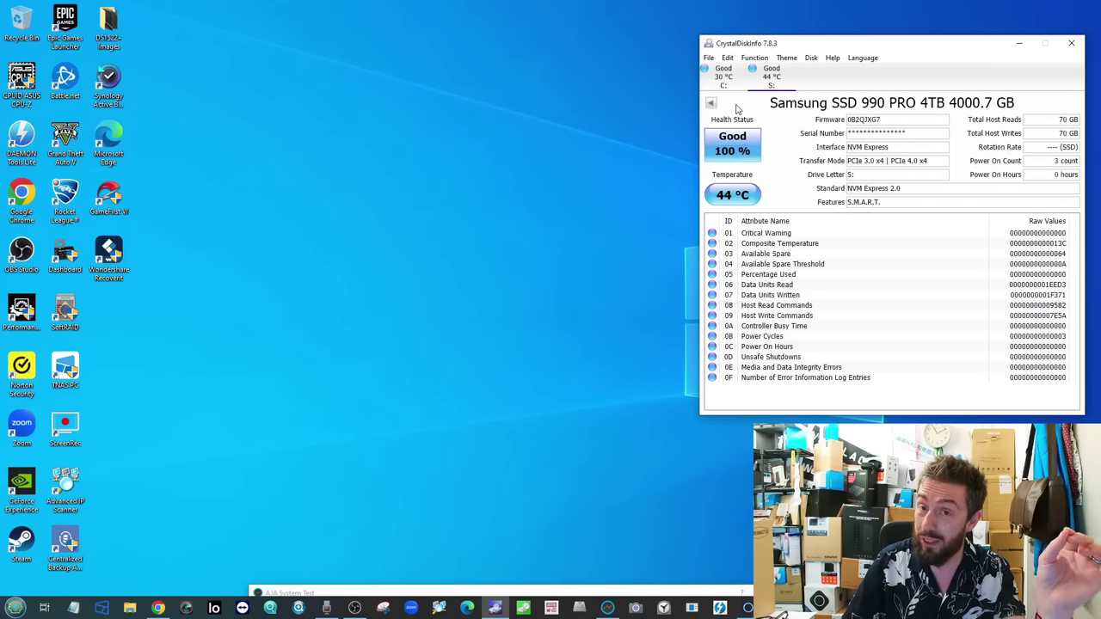
{"action": "left_click", "coordinate": [754, 58]}
{"action": "left_click", "coordinate": [768, 71]}
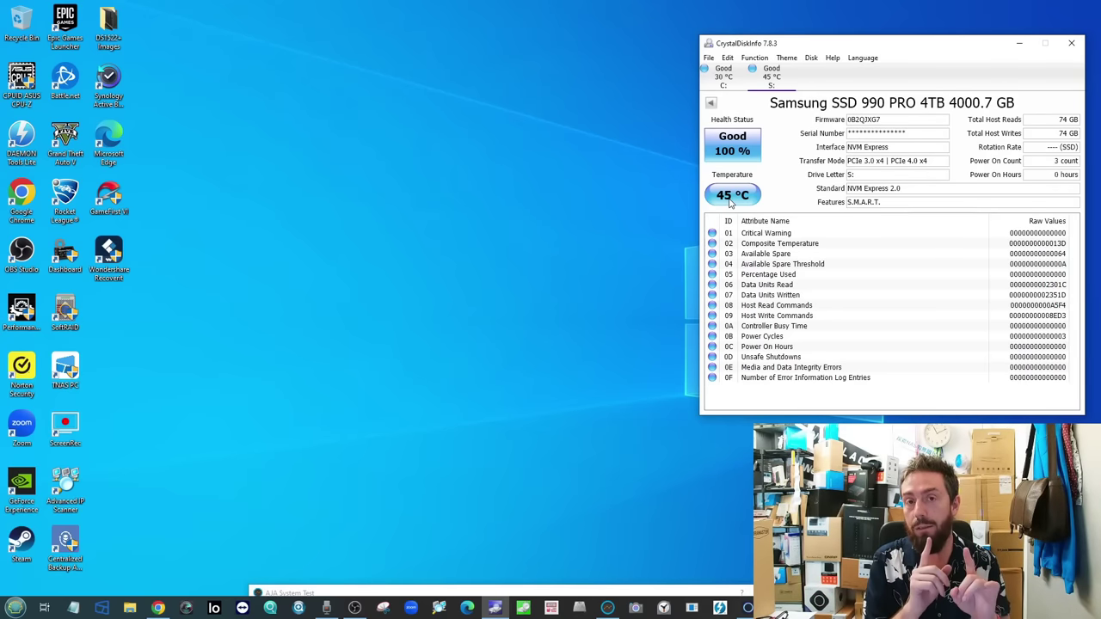
{"action": "left_click", "coordinate": [770, 61]}
{"action": "left_click", "coordinate": [859, 71]}
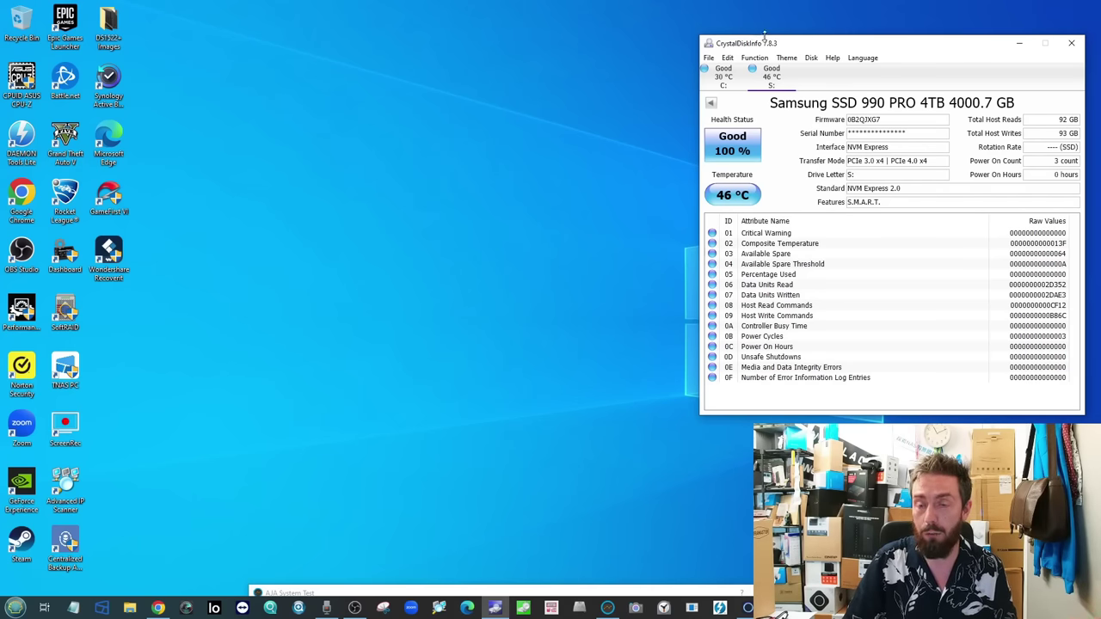
Switch back to AJA System Test, stop the running disk test and close its window
{"action": "key", "text": "alt+Tab"}
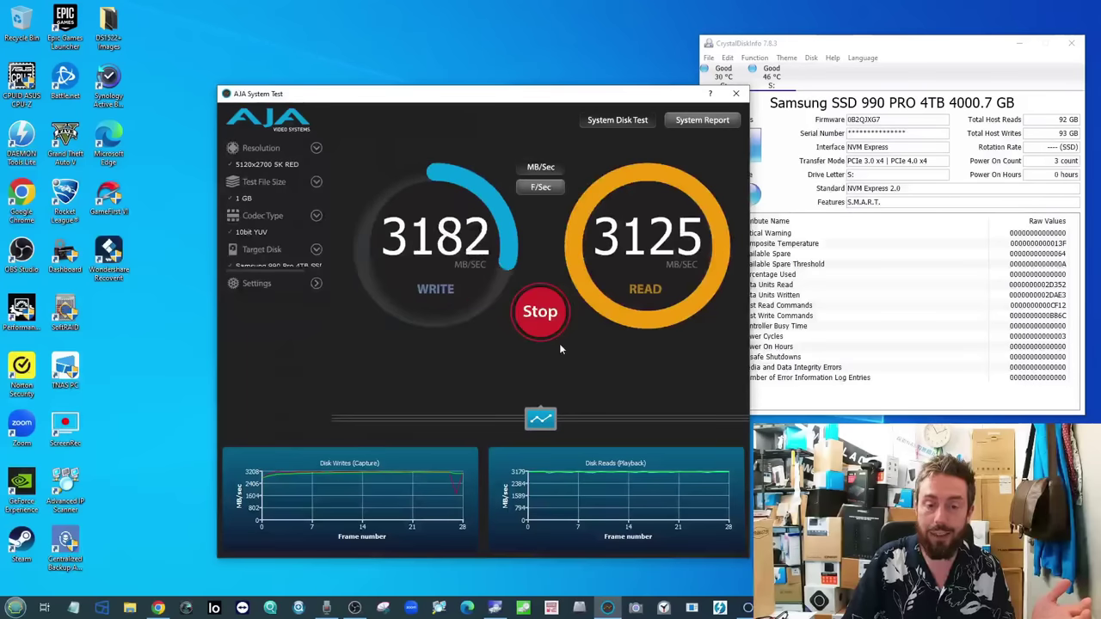
{"action": "left_click", "coordinate": [540, 312]}
{"action": "left_click", "coordinate": [735, 93]}
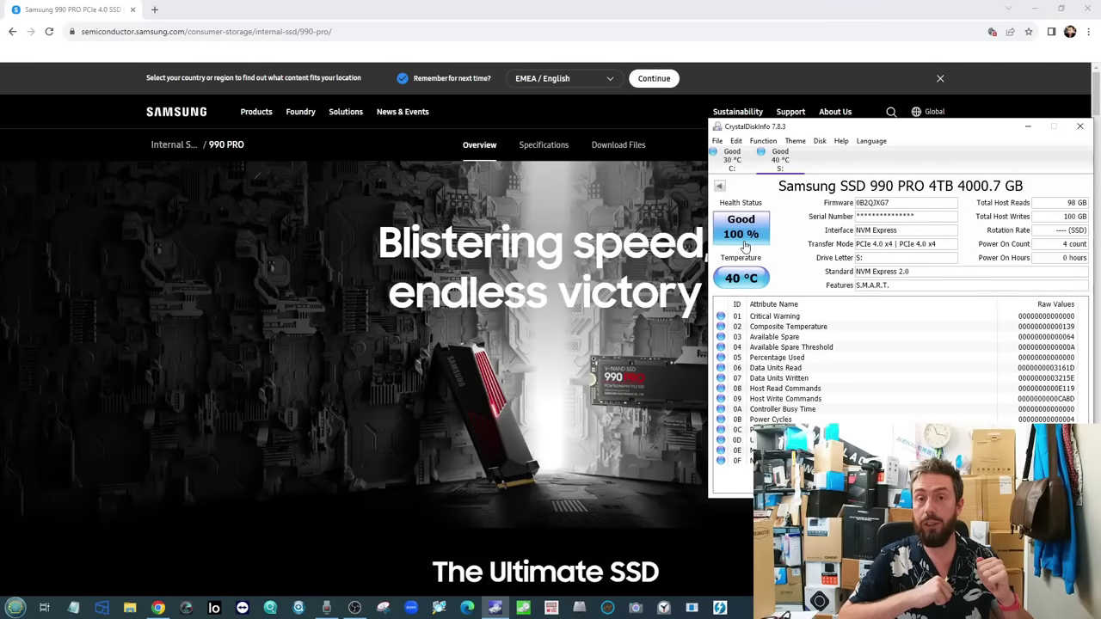
Minimise CrystalDiskInfo and examine the Specifications section of Samsung's 990 PRO web page, including the performance figures
{"action": "scroll", "coordinate": [344, 325], "scroll_direction": "down", "scroll_amount": 5}
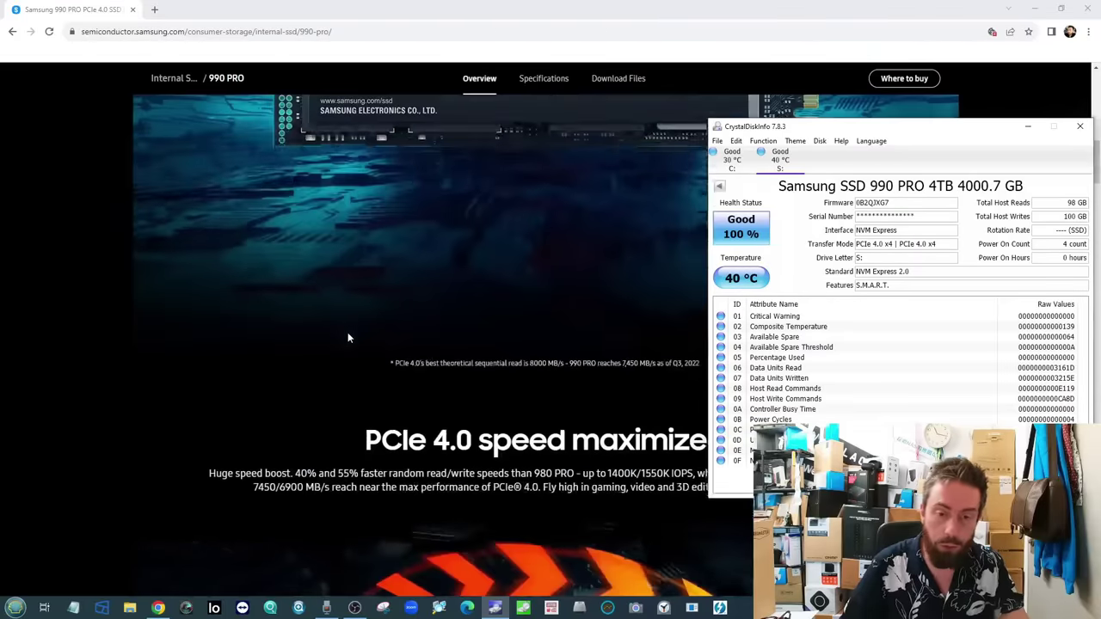
{"action": "scroll", "coordinate": [356, 378], "scroll_direction": "down", "scroll_amount": 10}
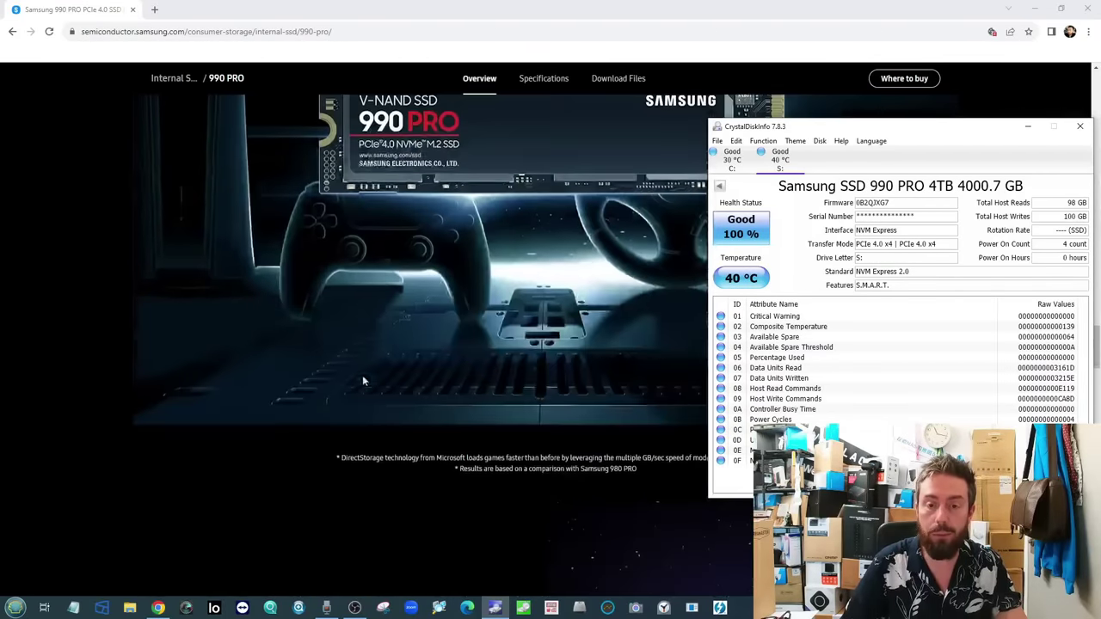
{"action": "left_click", "coordinate": [1027, 127]}
{"action": "scroll", "coordinate": [518, 368], "scroll_direction": "down", "scroll_amount": 15}
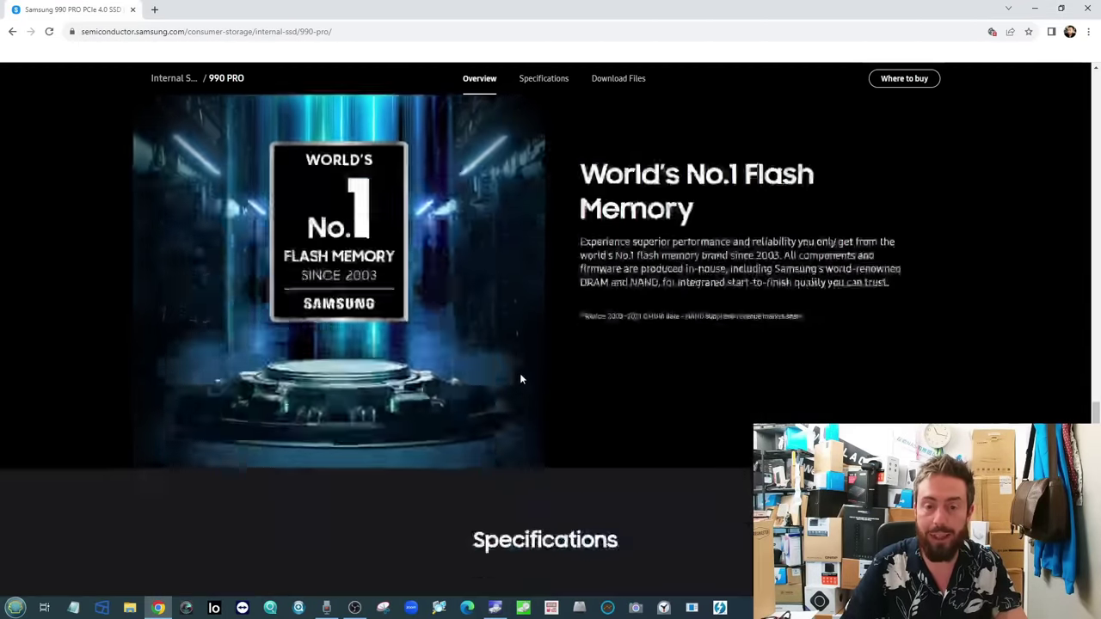
{"action": "scroll", "coordinate": [520, 377], "scroll_direction": "up", "scroll_amount": 2}
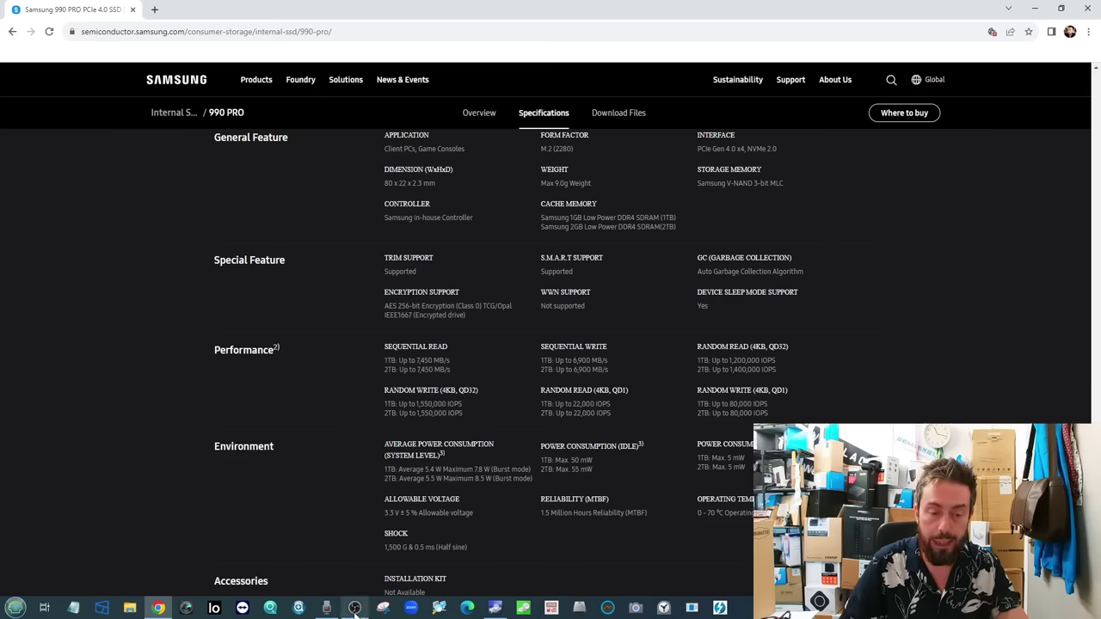
Restore CrystalDiskInfo and spread the AJA, AS SSD, CrystalDiskMark and ATTO benchmark windows across the desktop
{"action": "left_click", "coordinate": [495, 608]}
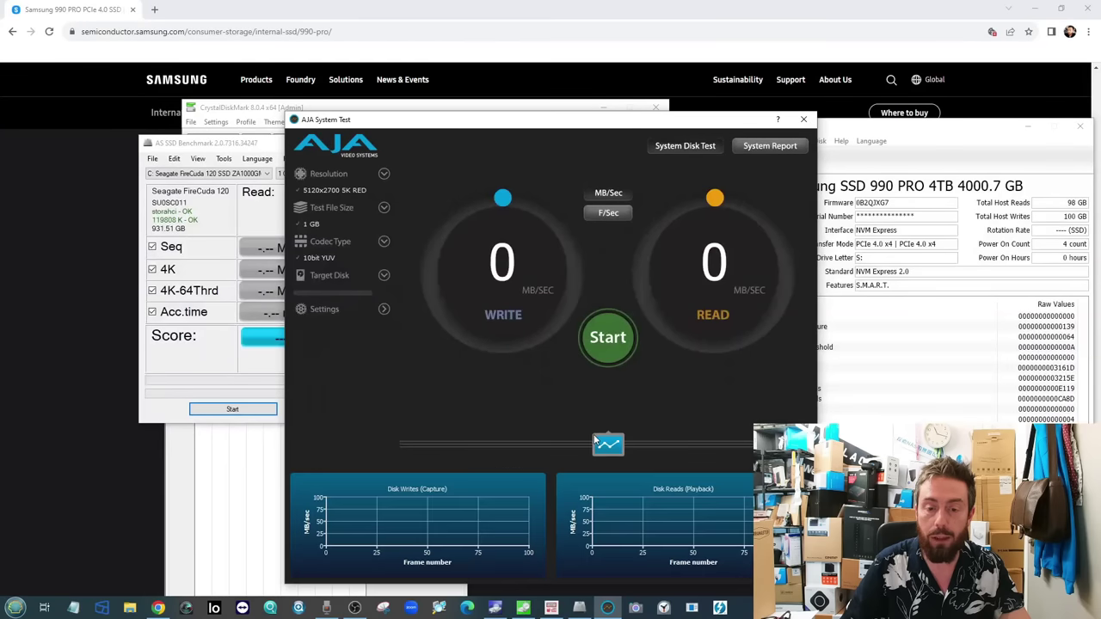
{"action": "left_click_drag", "start_coordinate": [598, 121], "coordinate": [861, 460]}
{"action": "left_click_drag", "start_coordinate": [327, 148], "coordinate": [930, 63]}
{"action": "left_click_drag", "start_coordinate": [466, 106], "coordinate": [316, 34]}
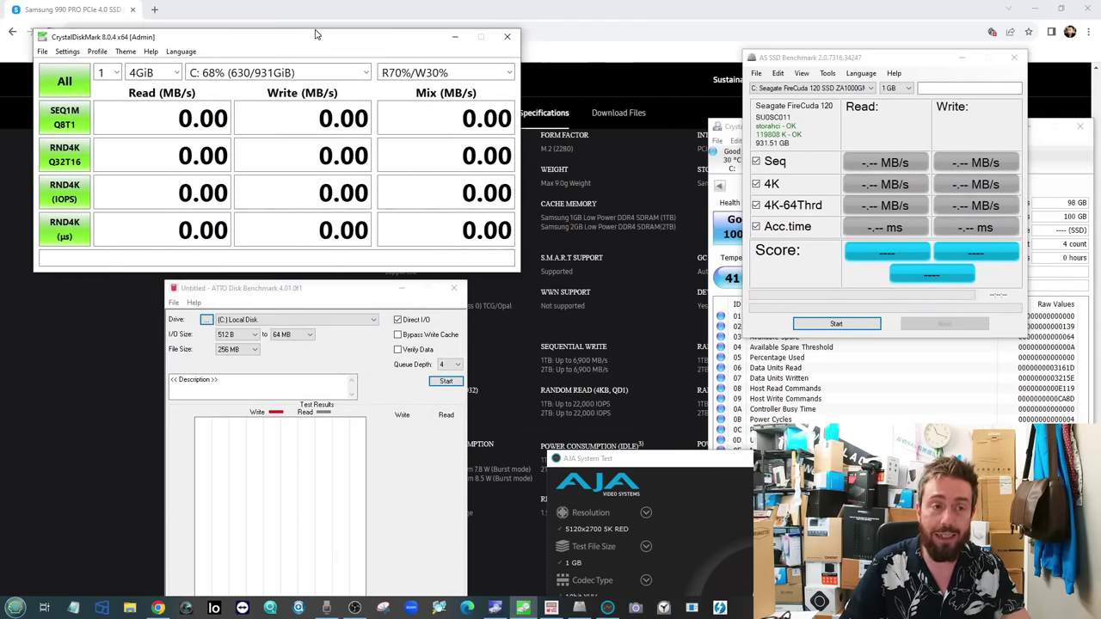
{"action": "left_click_drag", "start_coordinate": [341, 299], "coordinate": [326, 221]}
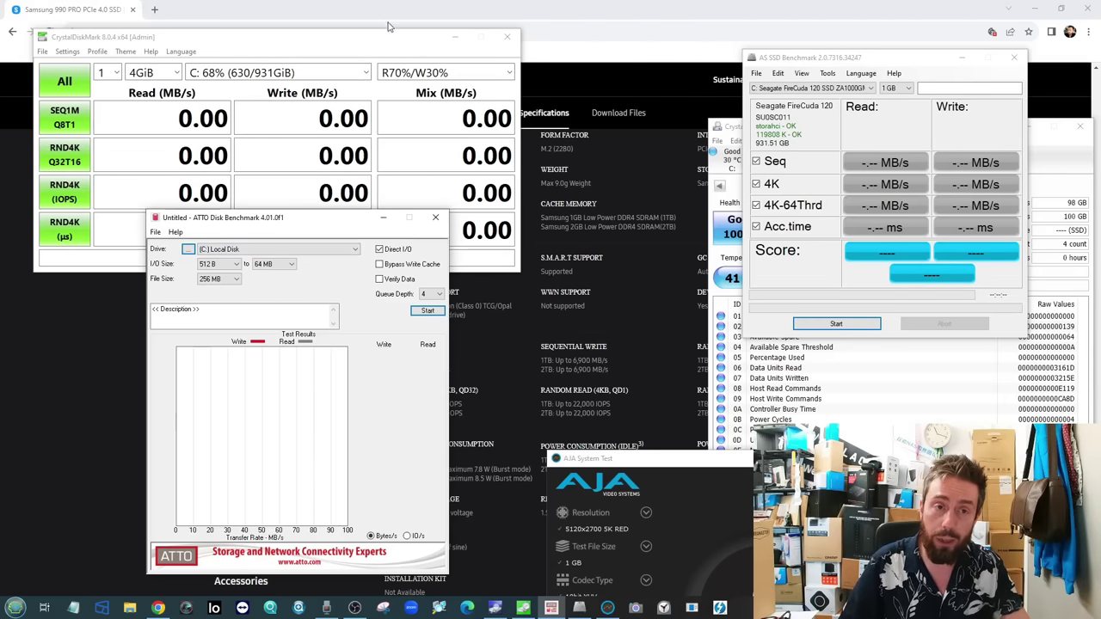
Run all CrystalDiskMark tests on drive S: with a 1GiB test size
{"action": "left_click_drag", "start_coordinate": [387, 26], "coordinate": [387, 36]}
{"action": "left_click", "coordinate": [365, 83]}
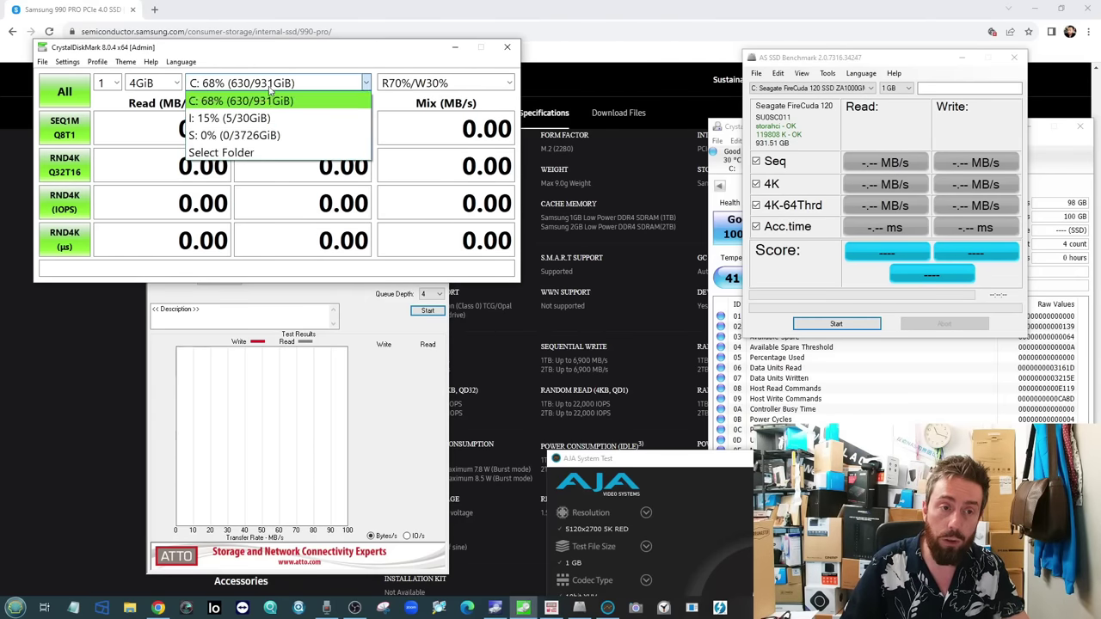
{"action": "left_click", "coordinate": [234, 135]}
{"action": "left_click", "coordinate": [153, 83]}
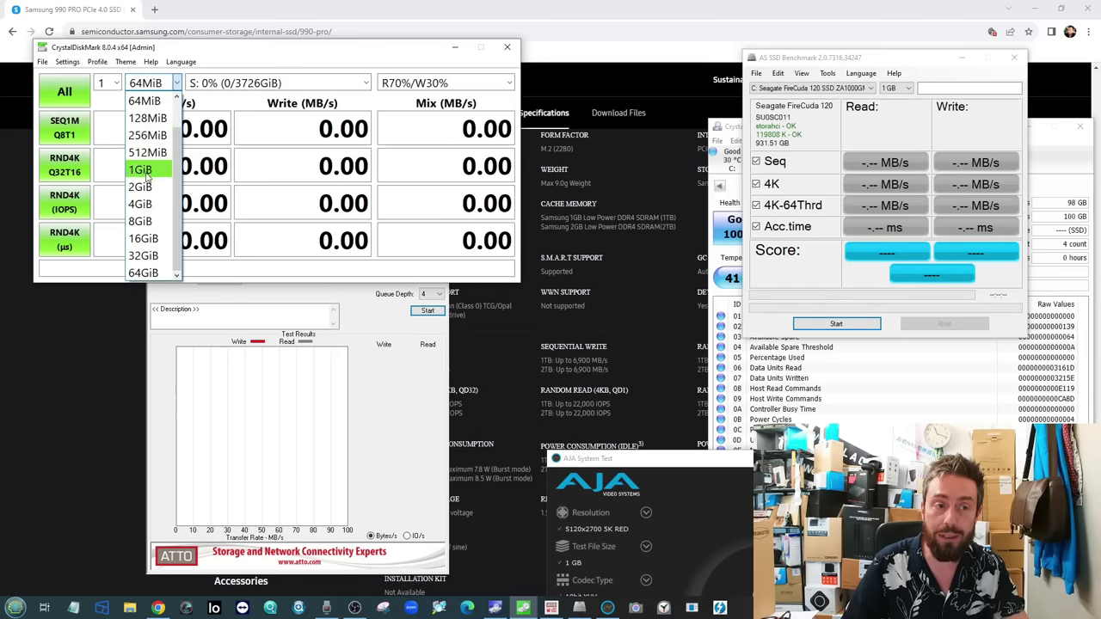
{"action": "left_click", "coordinate": [140, 170]}
{"action": "left_click", "coordinate": [65, 91]}
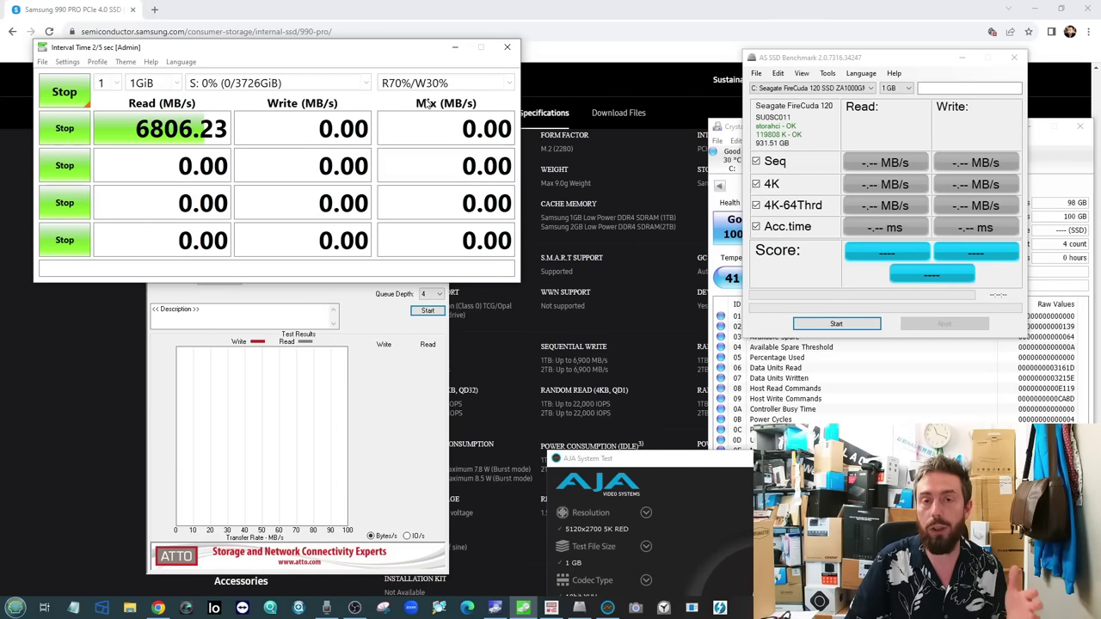
Examine the peaks in the Samsung 990 PRO's CrystalDiskInfo temperature graph, including the highest one, and minimise the graph
{"action": "mouse_move", "coordinate": [448, 157]}
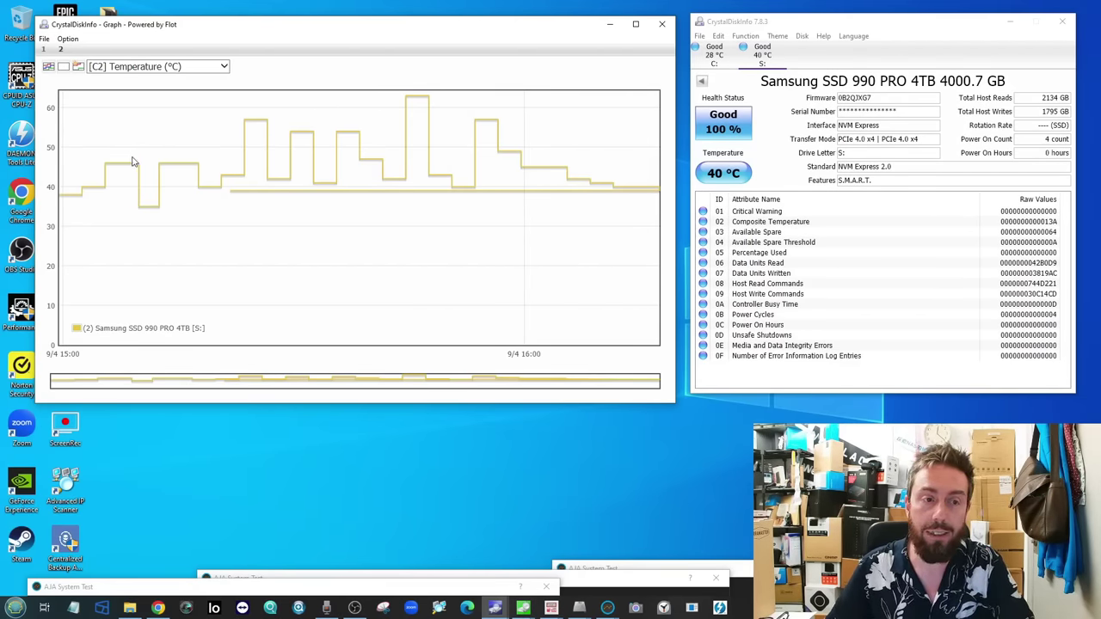
{"action": "mouse_move", "coordinate": [267, 122]}
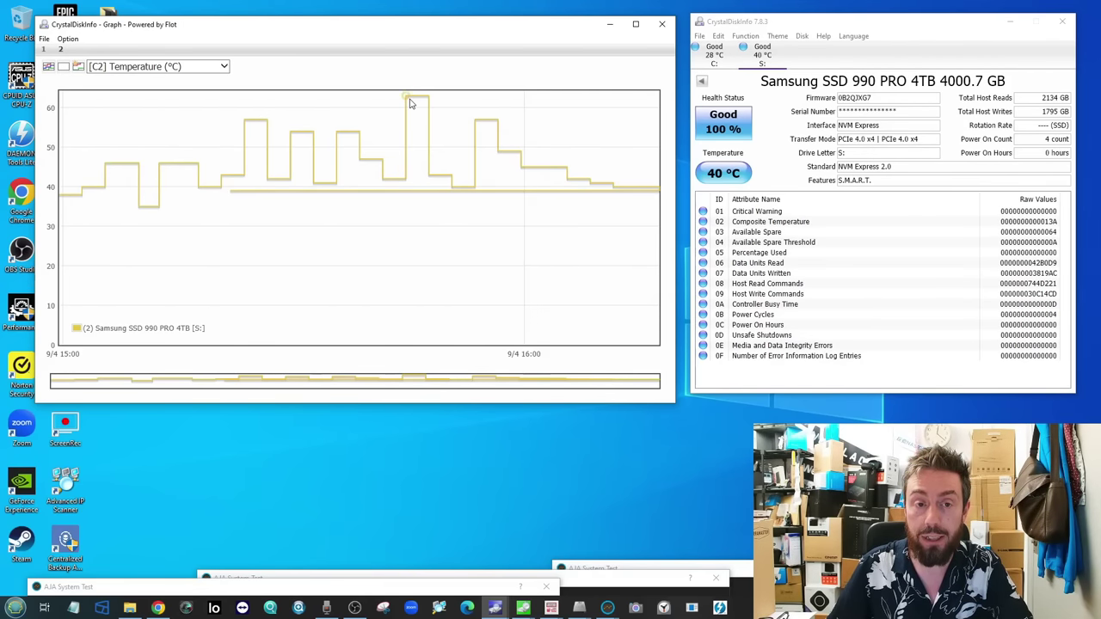
{"action": "mouse_move", "coordinate": [410, 101]}
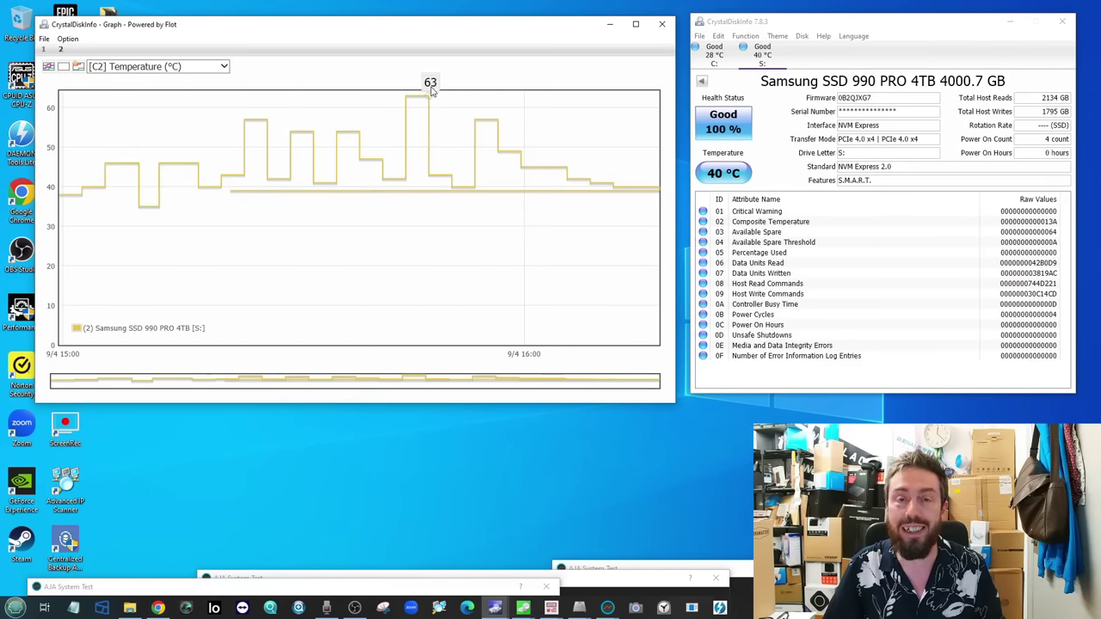
{"action": "left_click", "coordinate": [610, 24]}
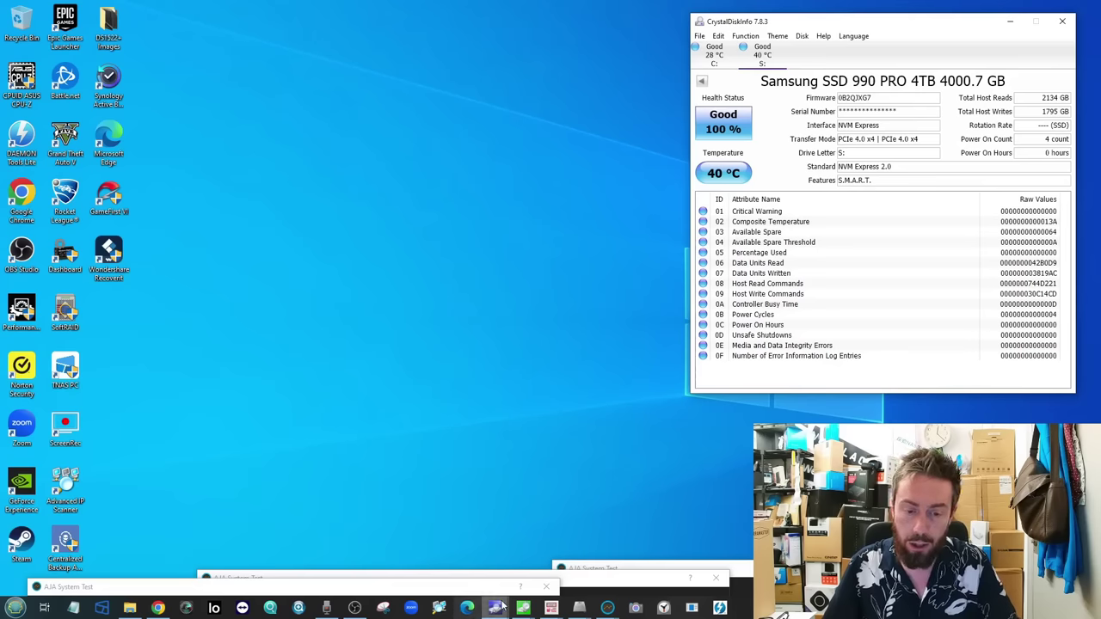
Bring up the three CrystalDiskMark result windows for the 1GiB, 4GiB and 16GiB tests
{"action": "mouse_move", "coordinate": [523, 610]}
{"action": "left_click", "coordinate": [398, 563]}
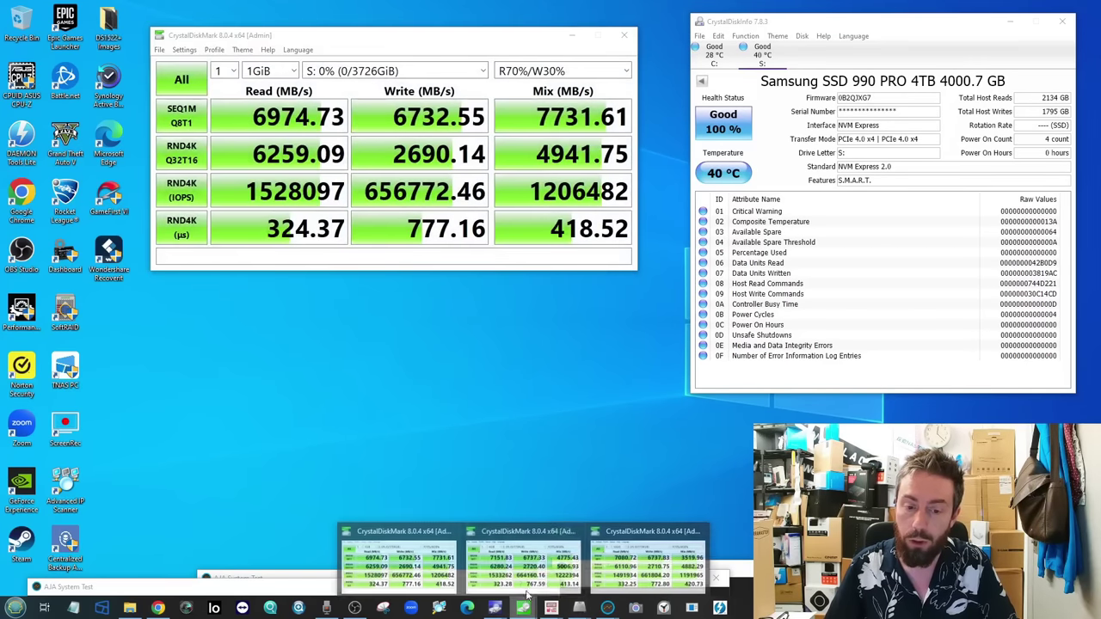
{"action": "left_click", "coordinate": [523, 563]}
{"action": "mouse_move", "coordinate": [523, 608]}
{"action": "left_click", "coordinate": [639, 559]}
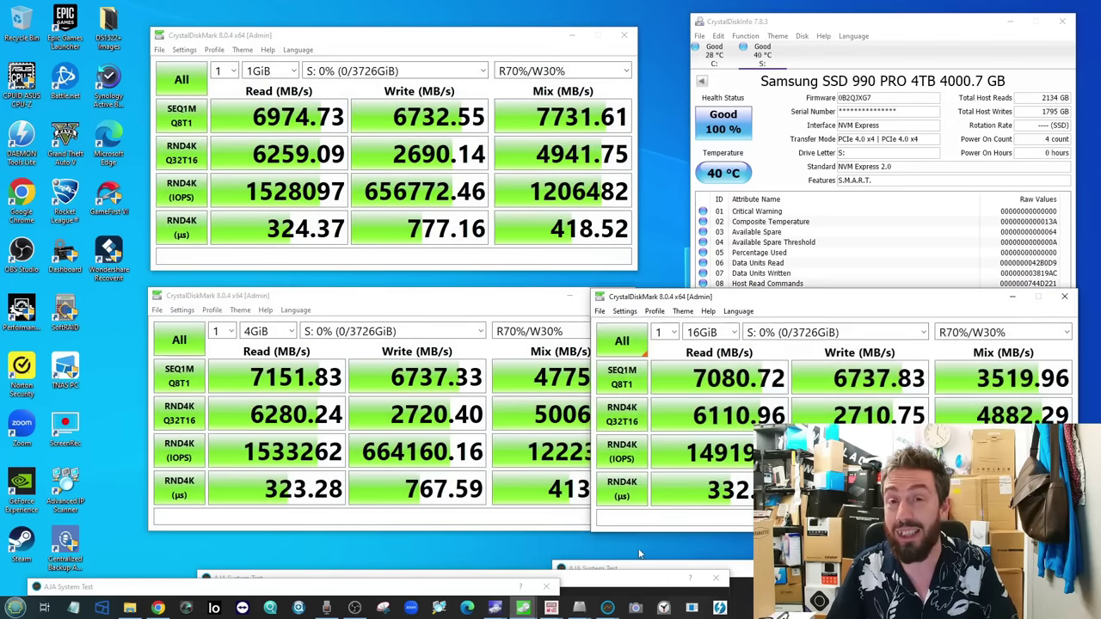
Arrange the 1GiB result above the 4GiB one and place the 16GiB result beside them for comparison
{"action": "left_click_drag", "start_coordinate": [450, 45], "coordinate": [377, 36]}
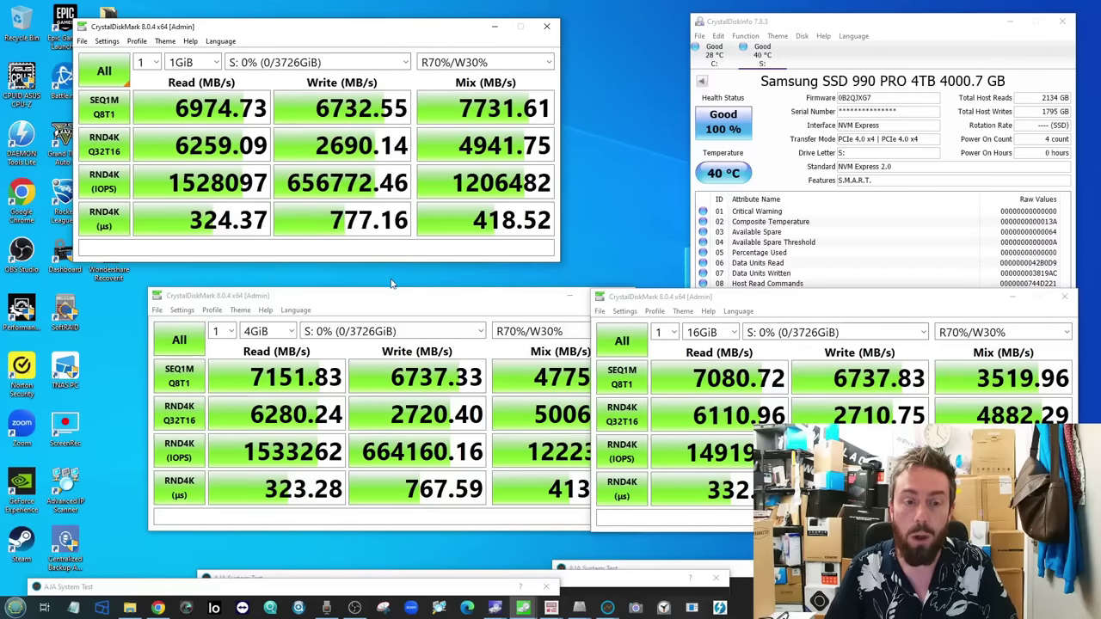
{"action": "left_click_drag", "start_coordinate": [389, 298], "coordinate": [316, 277]}
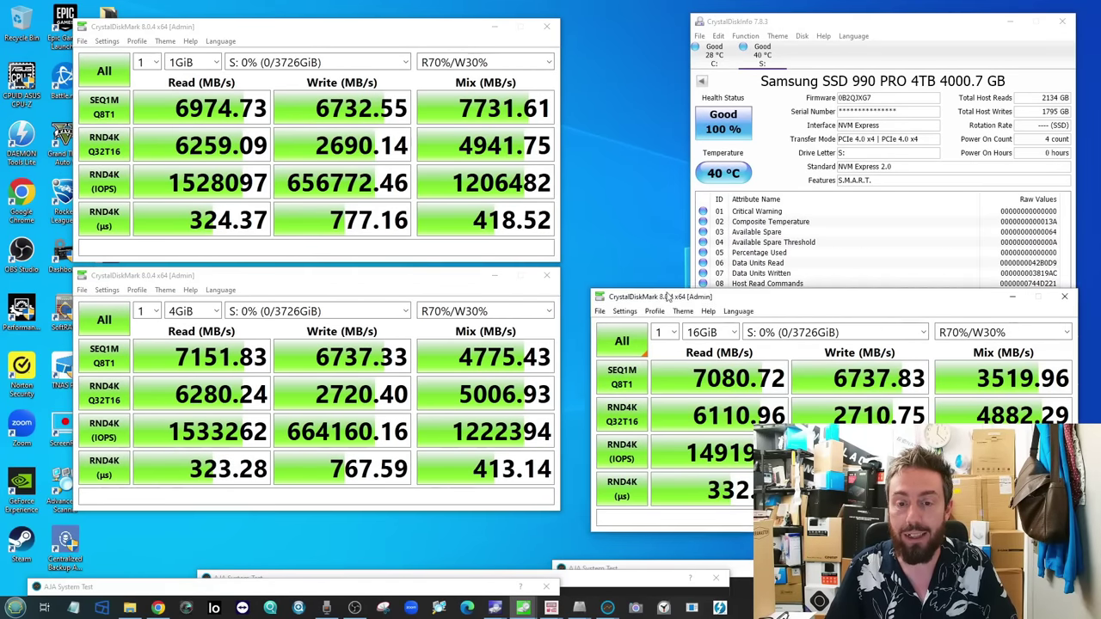
{"action": "left_click_drag", "start_coordinate": [667, 299], "coordinate": [649, 275]}
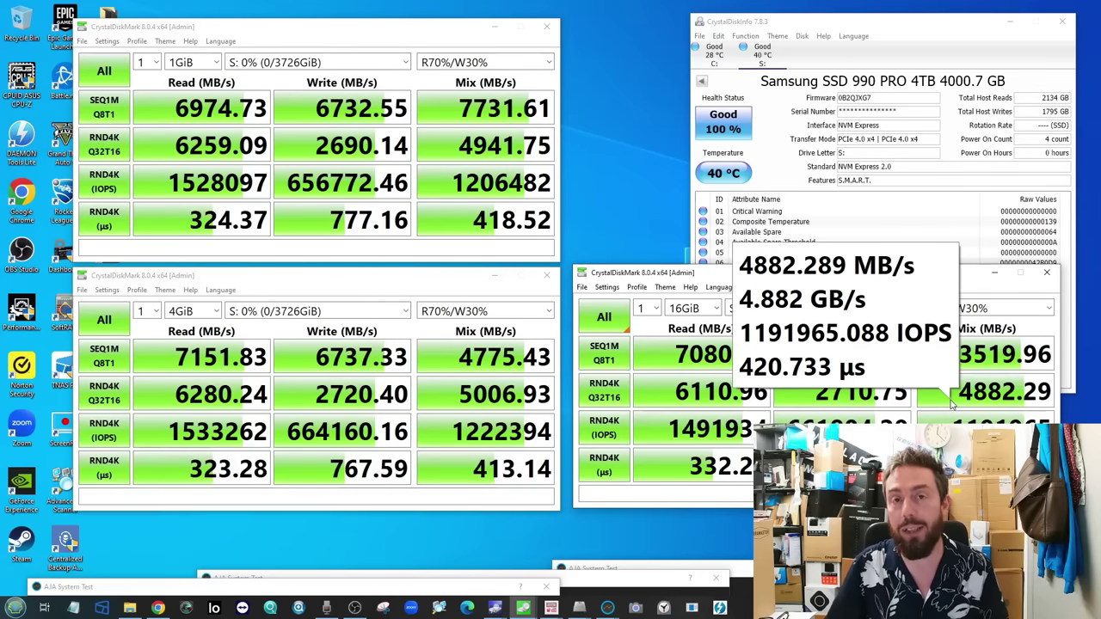
Check the test PC's processor and memory in its system properties, and minimise the Settings and This PC windows
{"action": "left_click", "coordinate": [16, 608]}
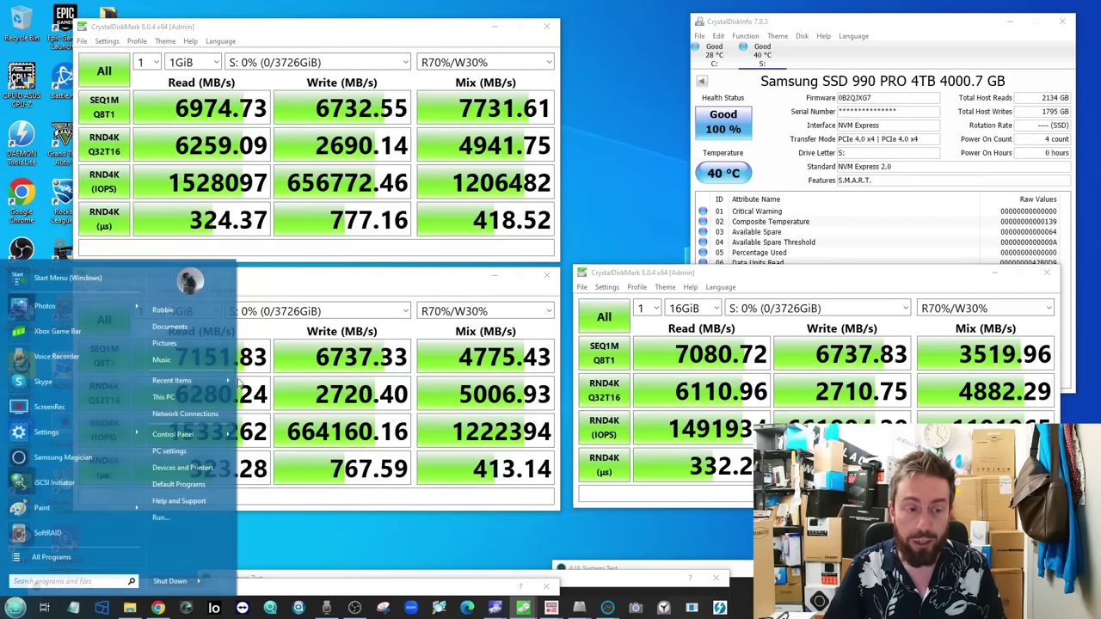
{"action": "left_click", "coordinate": [190, 396]}
{"action": "left_click", "coordinate": [280, 53]}
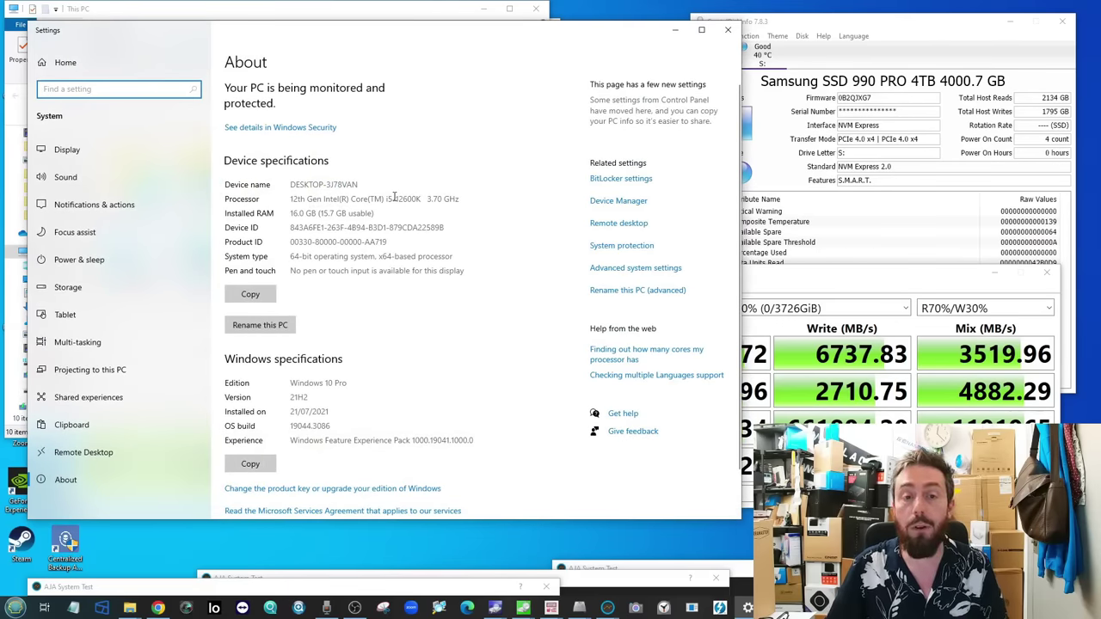
{"action": "left_click", "coordinate": [675, 29]}
{"action": "left_click", "coordinate": [483, 8]}
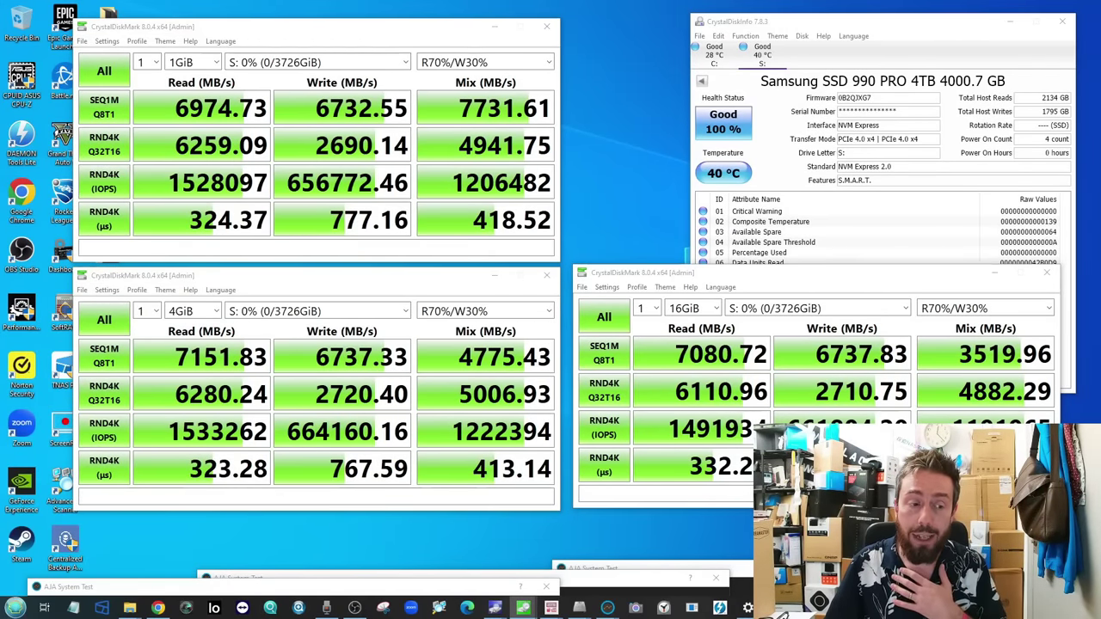
Open This PC, select Local Disk (C:) to point out the system drive, and minimise the window
{"action": "key", "text": "super"}
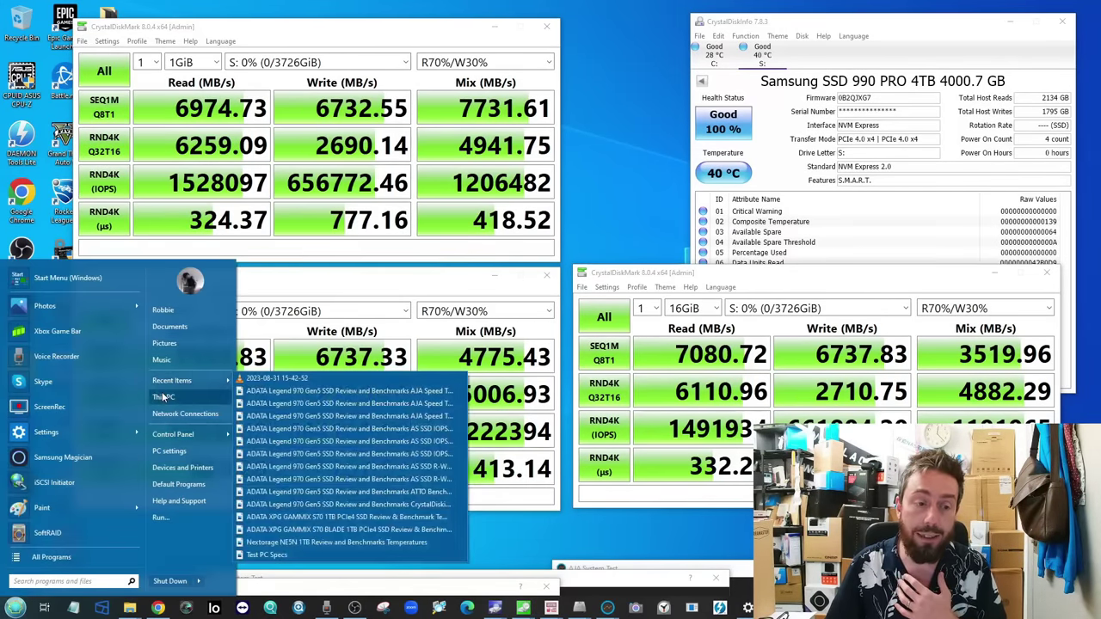
{"action": "left_click", "coordinate": [163, 396]}
{"action": "left_click", "coordinate": [136, 273]}
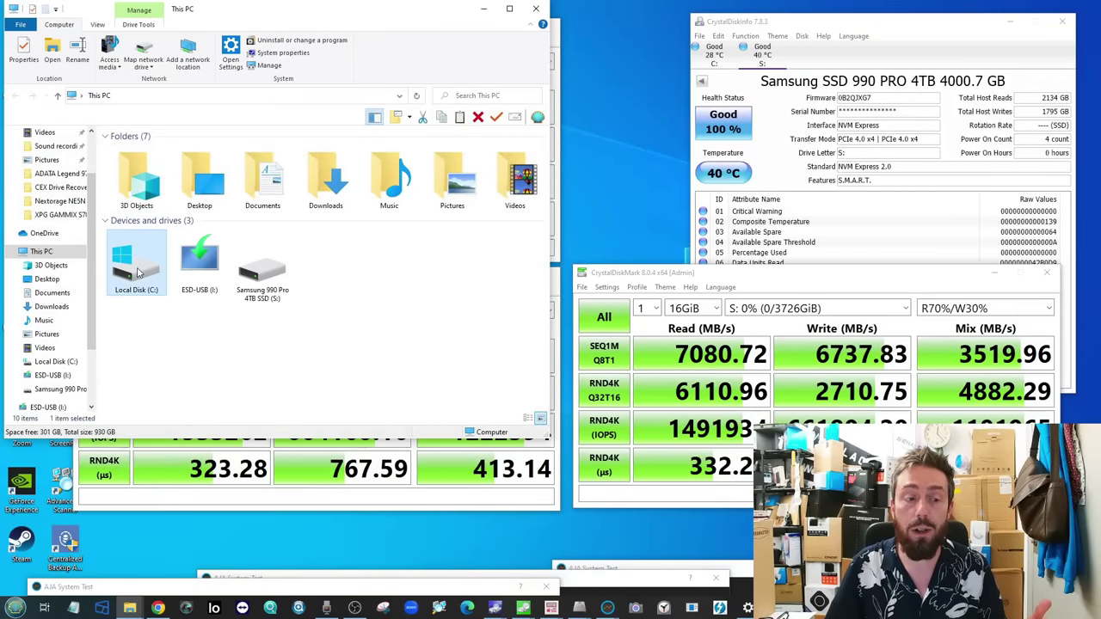
{"action": "left_click", "coordinate": [484, 8]}
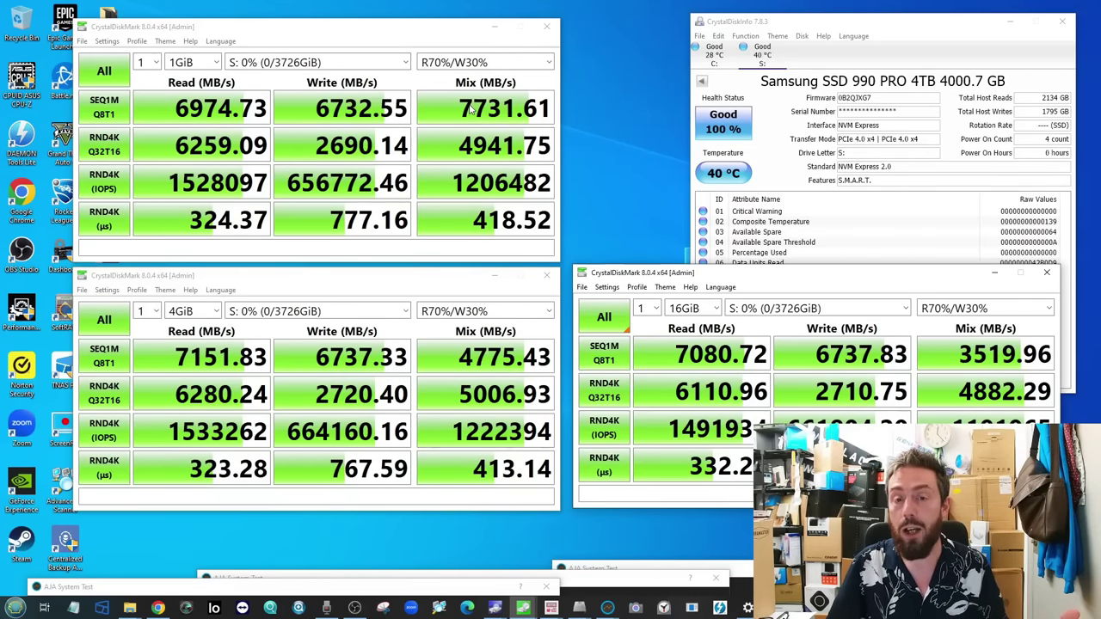
Compare the 1GiB mixed result with the other CrystalDiskMark runs and minimise all three result windows
{"action": "mouse_move", "coordinate": [491, 112]}
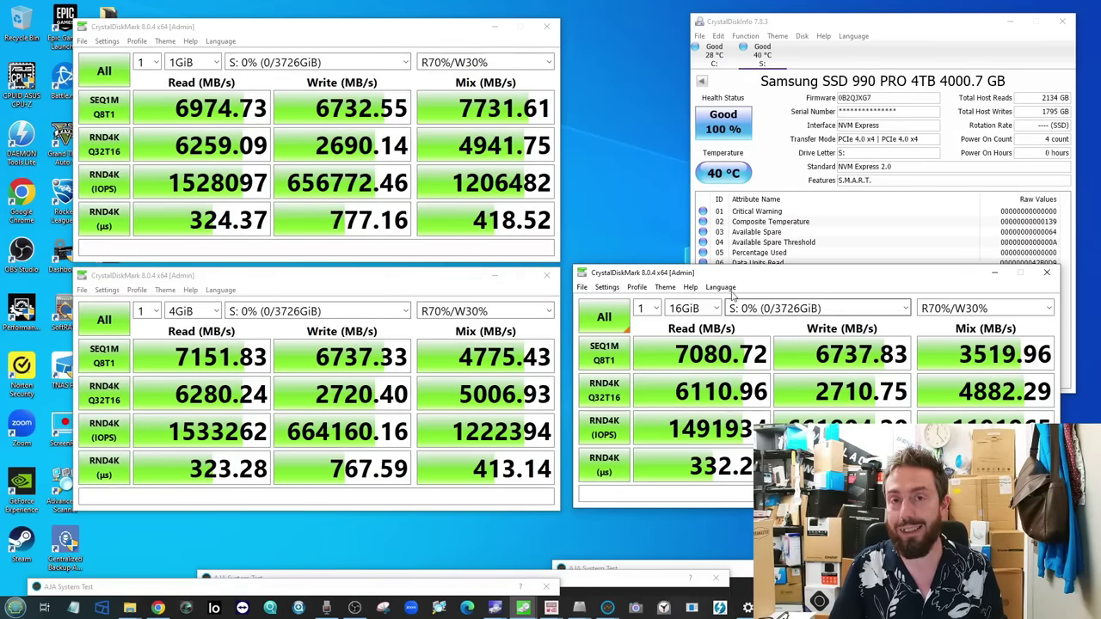
{"action": "left_click", "coordinate": [494, 26]}
{"action": "left_click", "coordinate": [495, 275]}
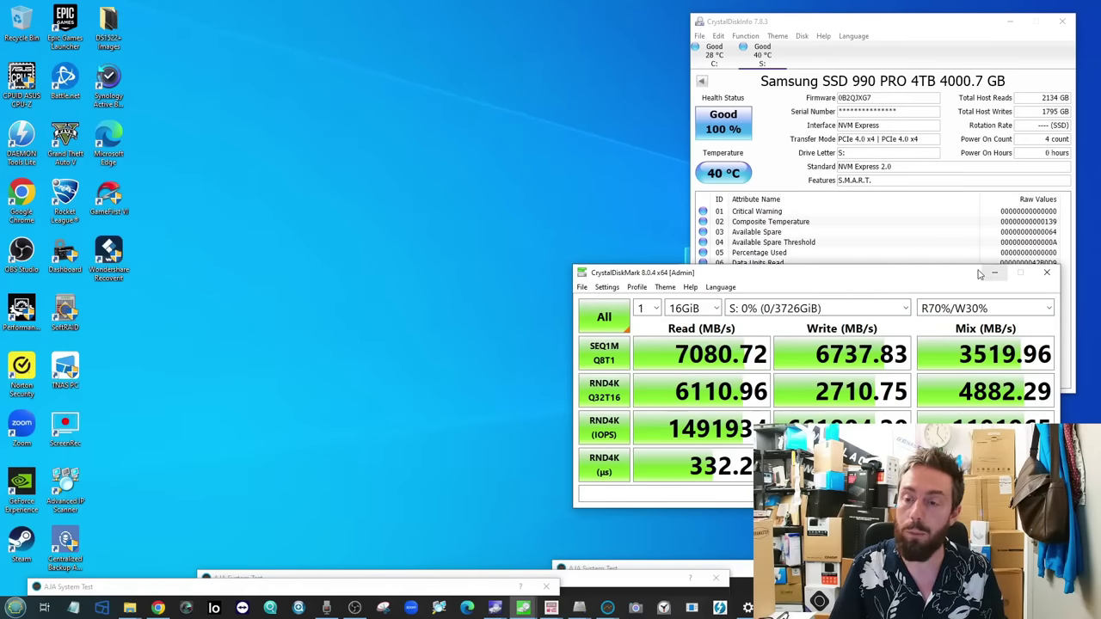
{"action": "left_click", "coordinate": [994, 273]}
Bring up the three ATTO Disk Benchmark results for the 256 MB, 1 GB and 4 GB file sizes
{"action": "mouse_move", "coordinate": [551, 607]}
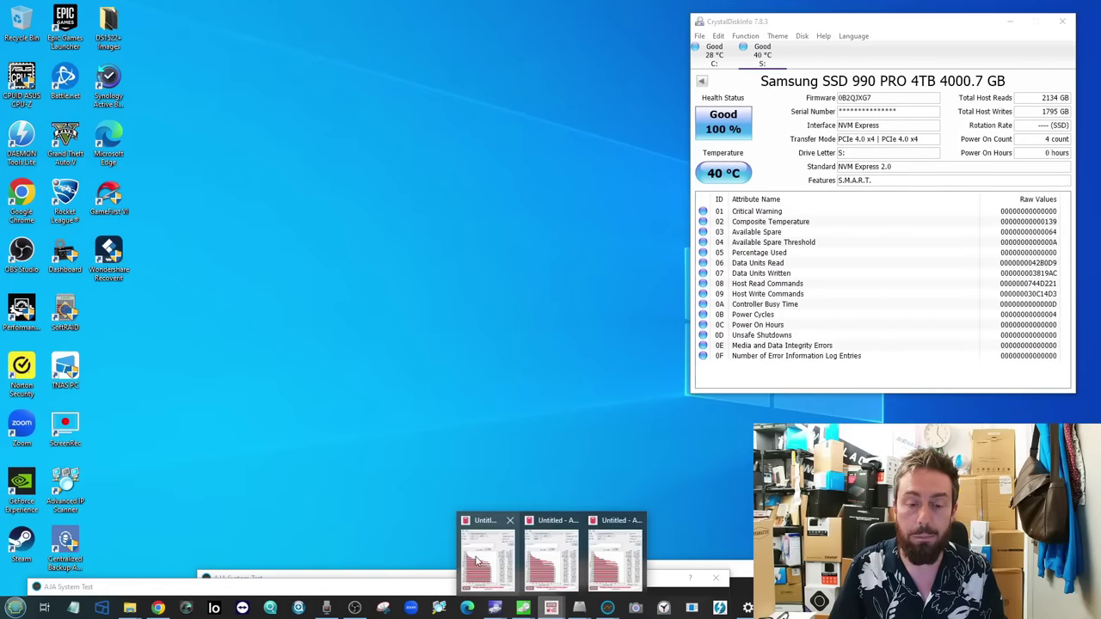
{"action": "left_click", "coordinate": [478, 561]}
{"action": "left_click", "coordinate": [551, 561]}
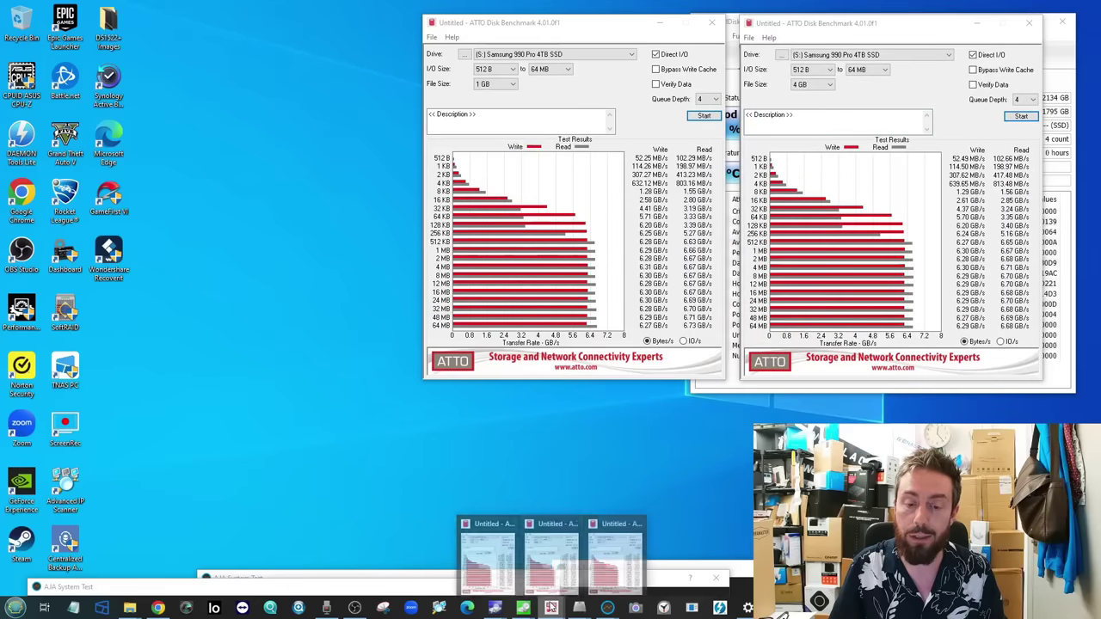
{"action": "left_click", "coordinate": [615, 559]}
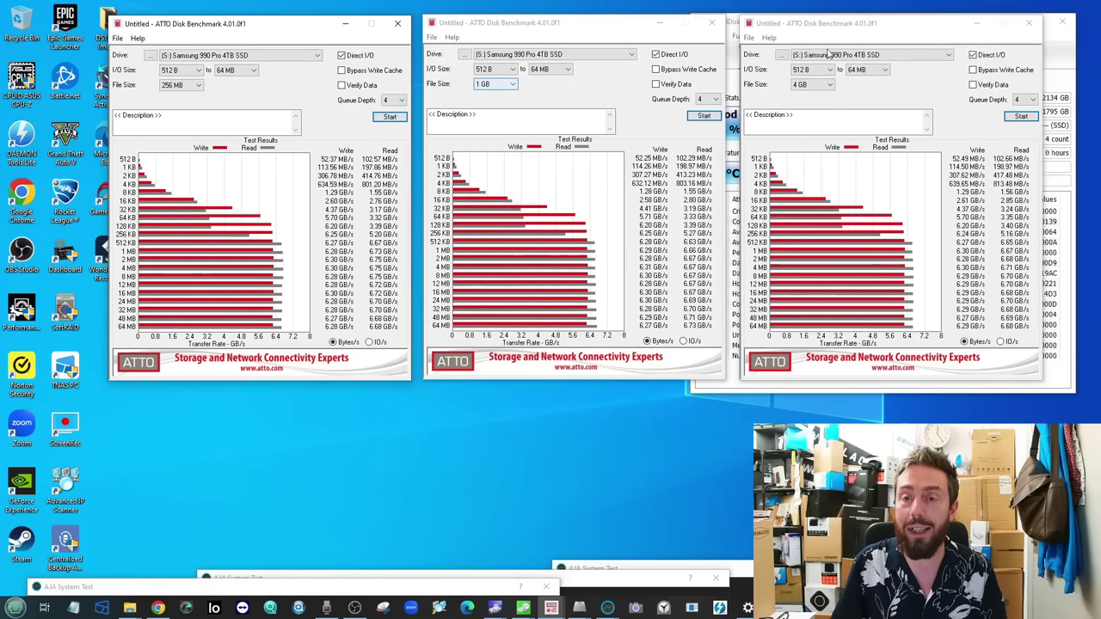
Display the 256 MB, 1 GB and 4 GB ATTO results in IO/s
{"action": "left_click", "coordinate": [368, 341]}
{"action": "left_click", "coordinate": [684, 341]}
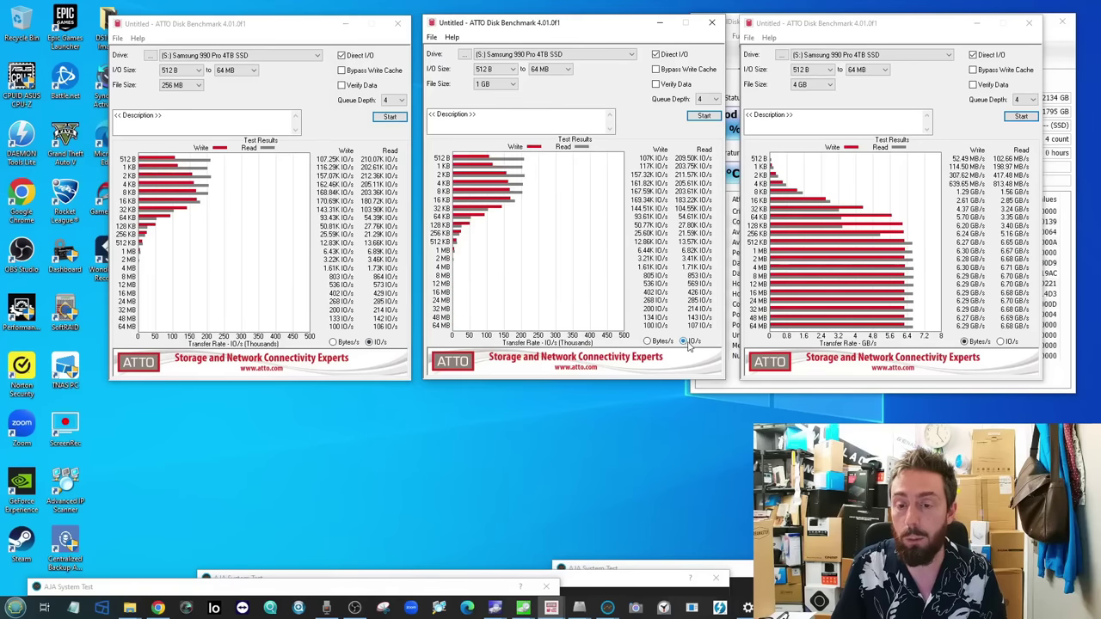
{"action": "left_click", "coordinate": [1002, 342]}
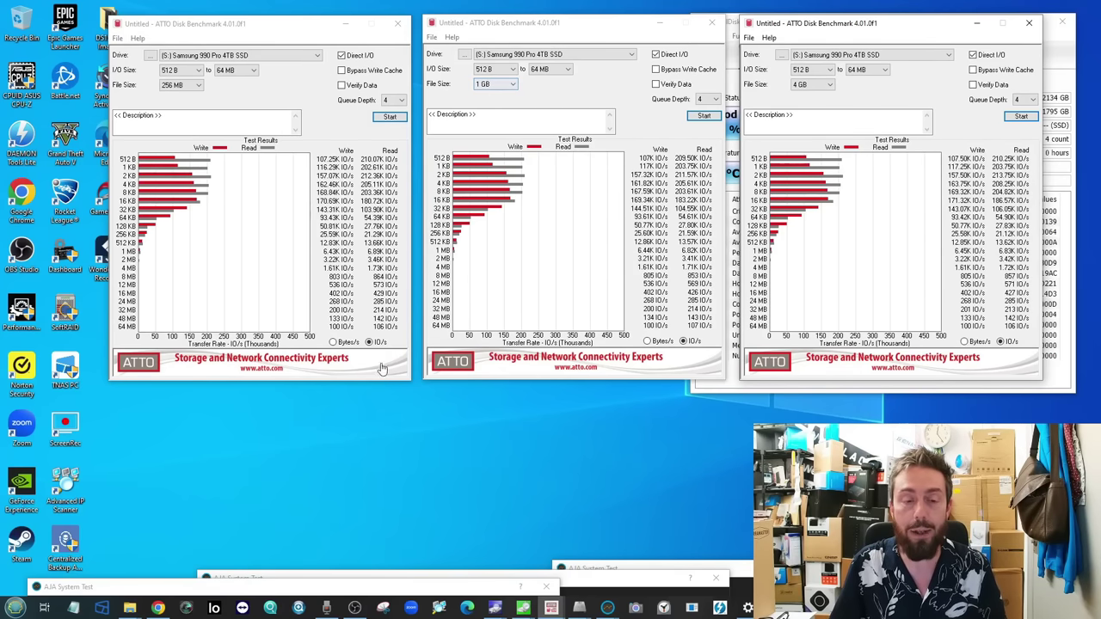
Return all three ATTO results to Bytes/s and minimise their windows
{"action": "left_click", "coordinate": [333, 343]}
{"action": "left_click", "coordinate": [648, 342]}
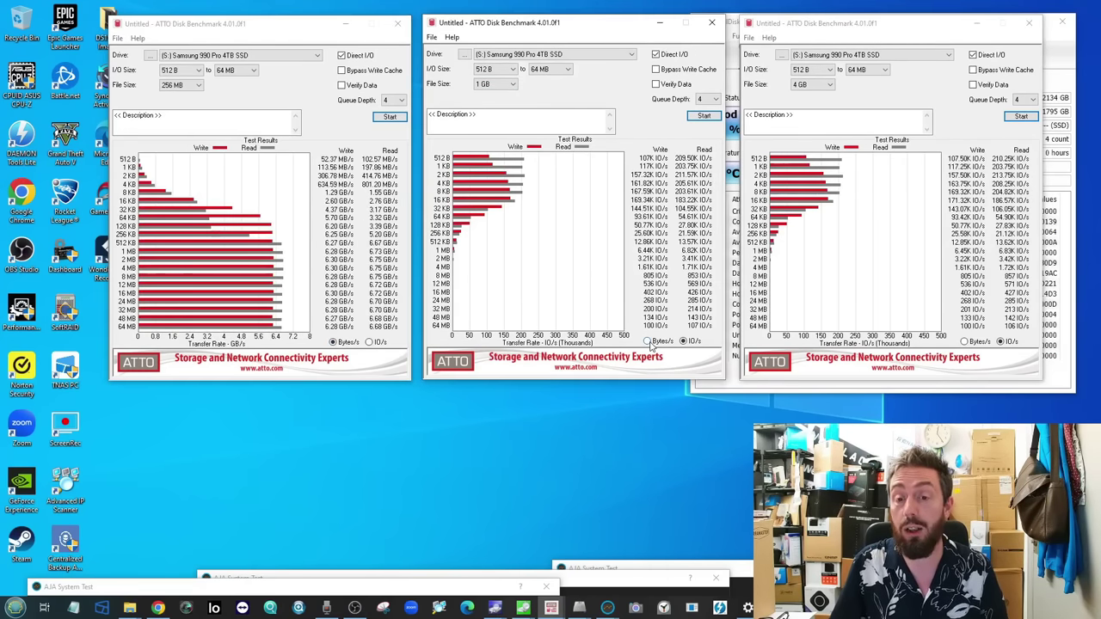
{"action": "left_click", "coordinate": [964, 341]}
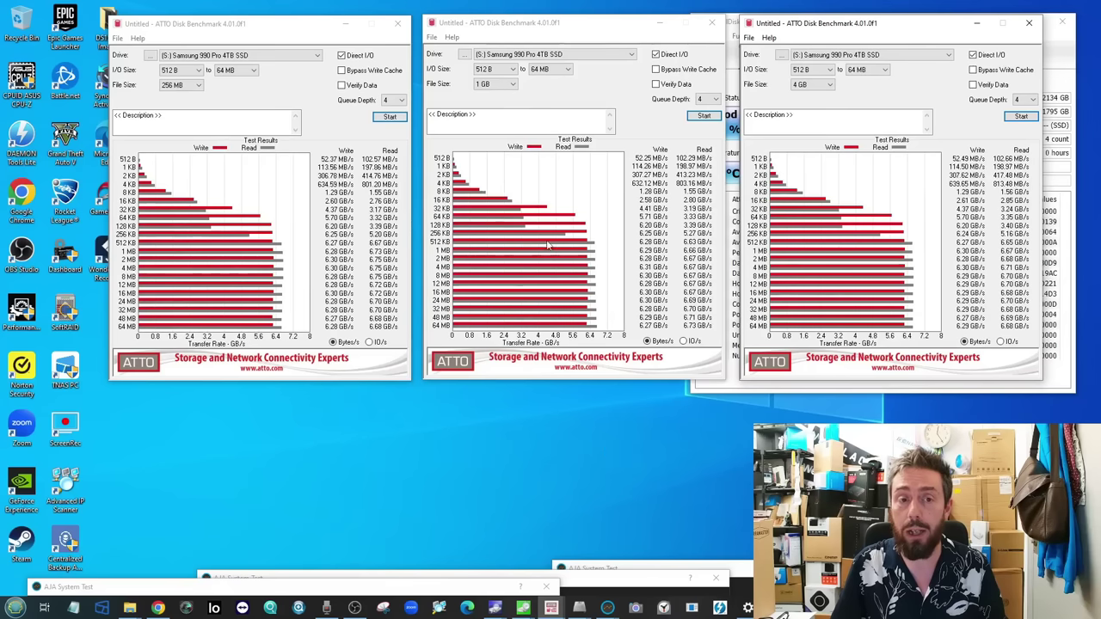
{"action": "left_click", "coordinate": [402, 26]}
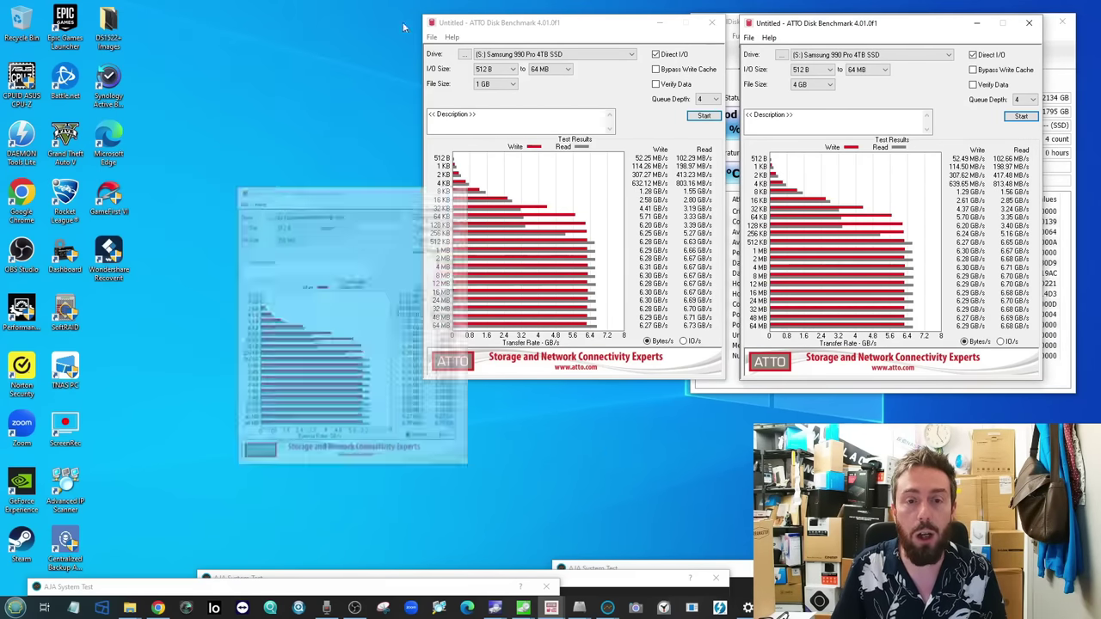
{"action": "left_click", "coordinate": [659, 24]}
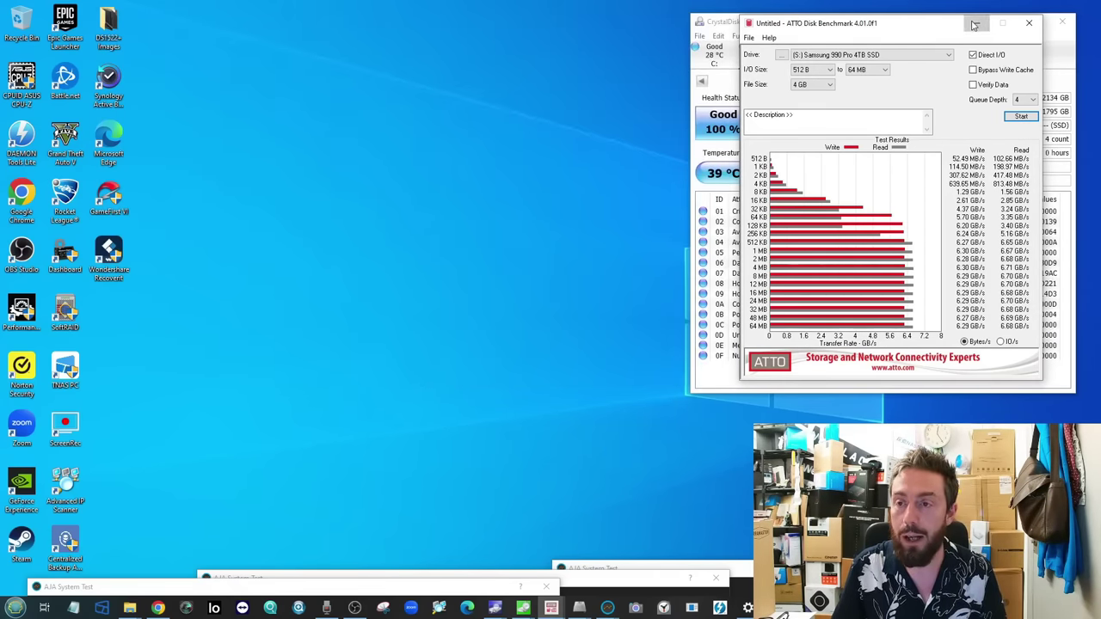
{"action": "left_click", "coordinate": [974, 25]}
Restore the 1 GB, 3 GB and 5 GB AS SSD Benchmark results and line them up in a row for comparison
{"action": "left_click", "coordinate": [530, 544]}
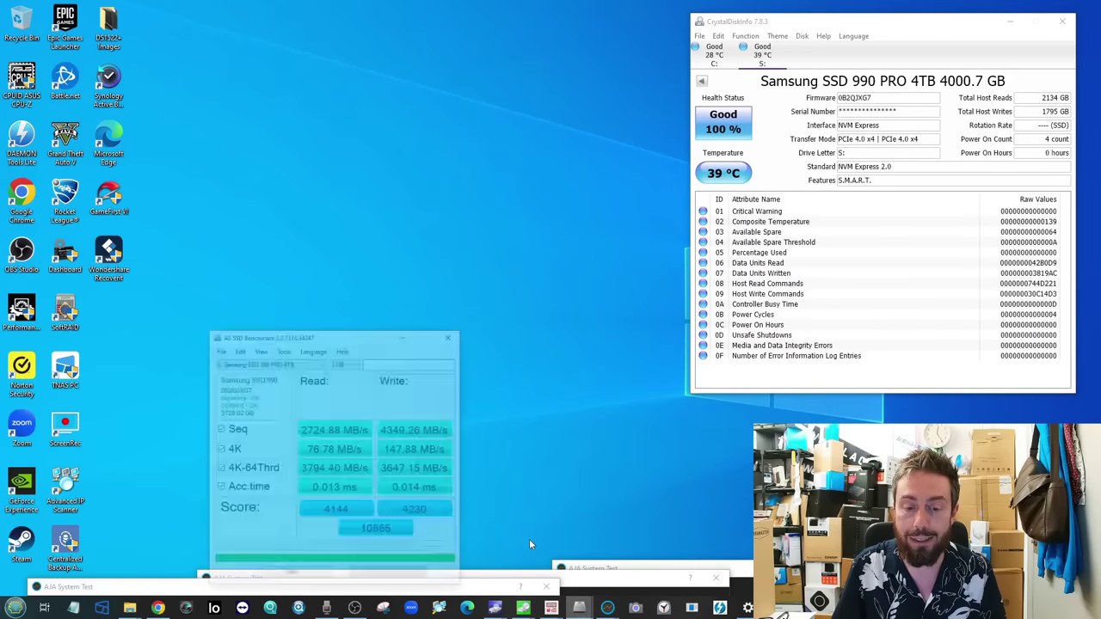
{"action": "left_click", "coordinate": [590, 567]}
{"action": "left_click", "coordinate": [591, 533]}
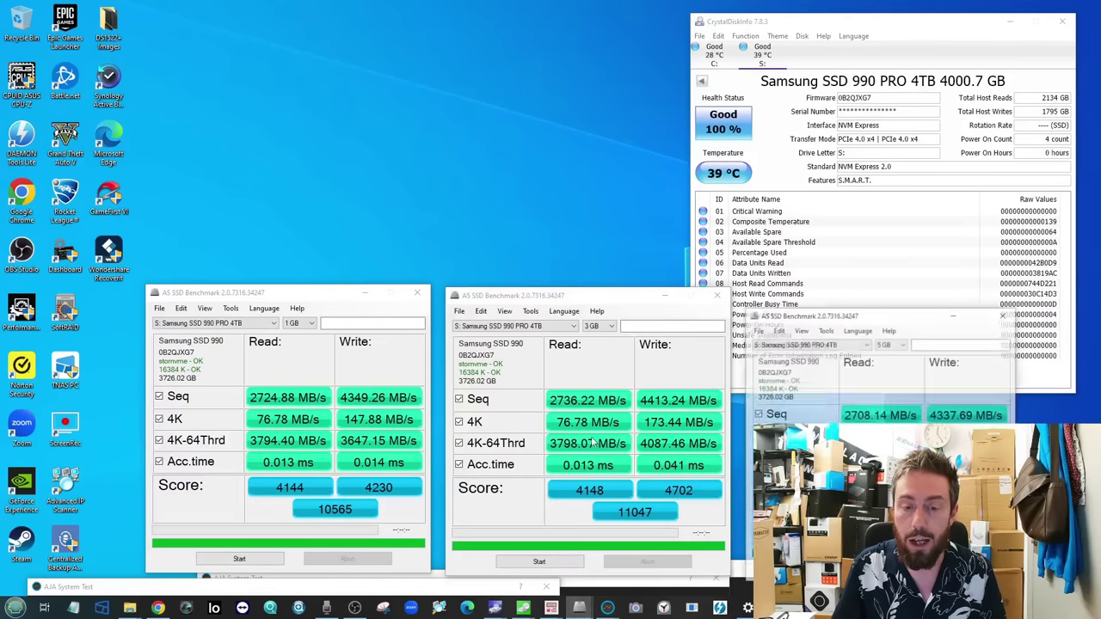
{"action": "left_click_drag", "start_coordinate": [340, 299], "coordinate": [266, 68]}
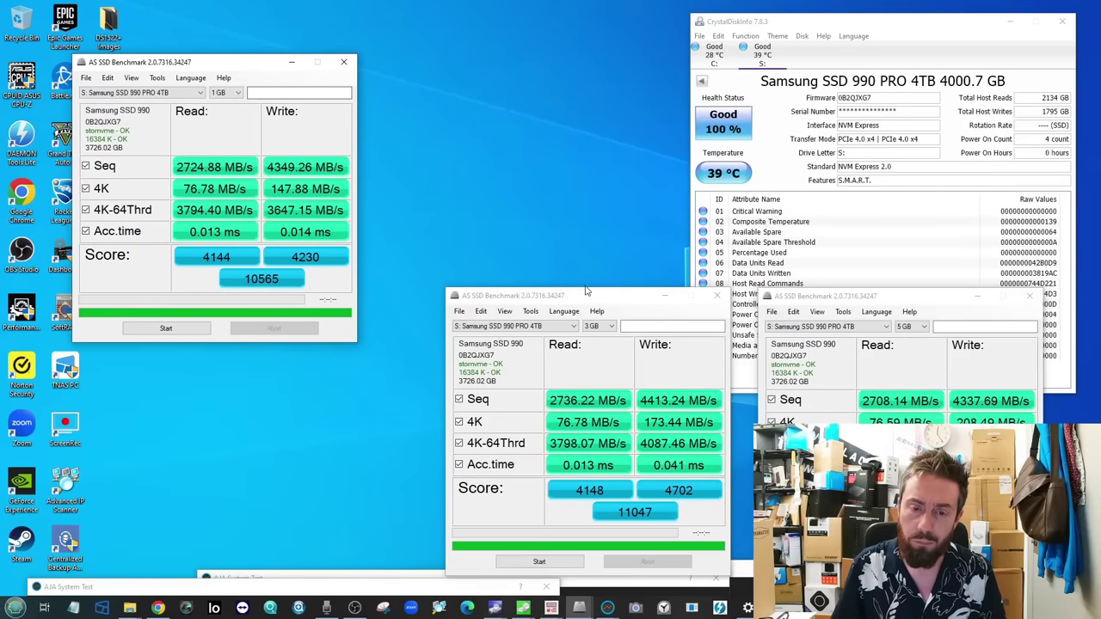
{"action": "left_click_drag", "start_coordinate": [585, 291], "coordinate": [518, 53]}
{"action": "left_click", "coordinate": [873, 295]}
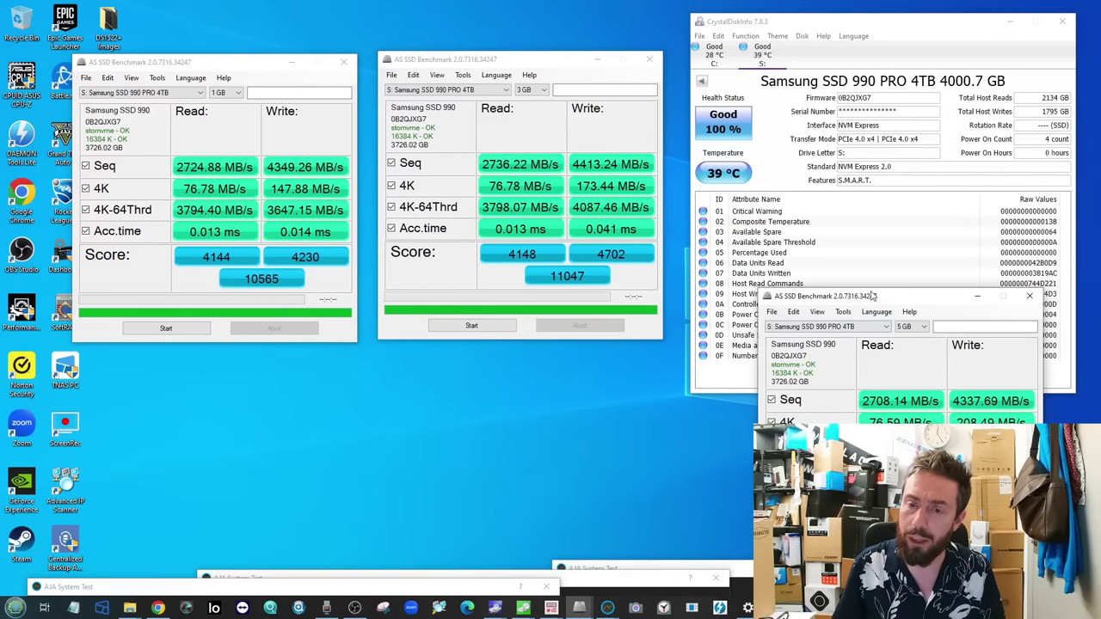
{"action": "left_click_drag", "start_coordinate": [873, 296], "coordinate": [808, 57]}
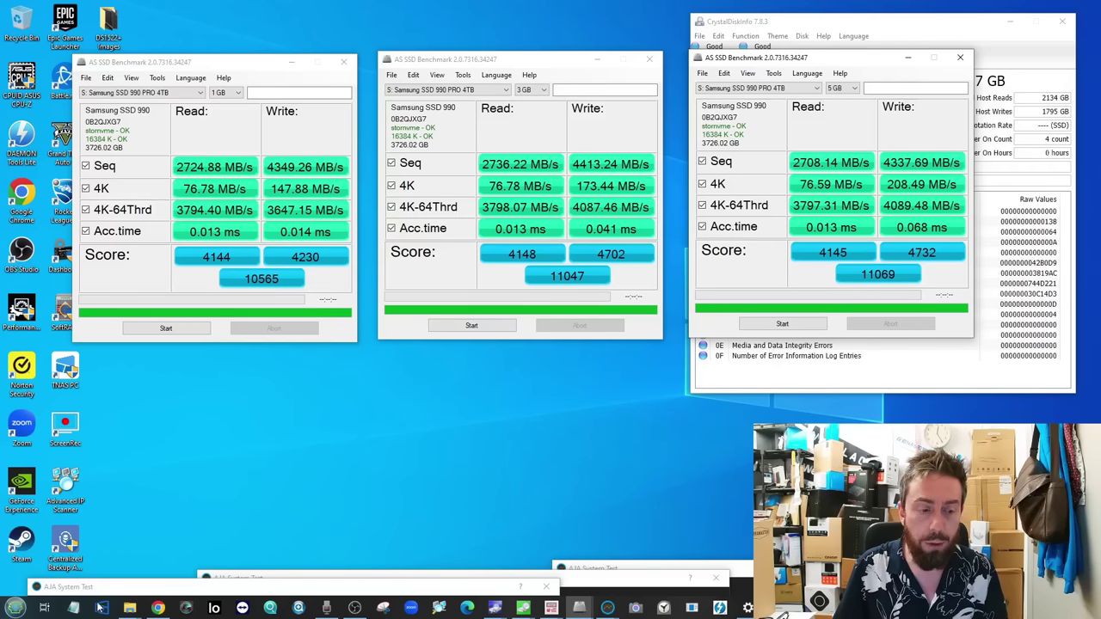
In Pictures, open the "Samsung 980 Pro 1TB SSD Review and Benchmark" folder and view its AS SSD 1GB IOPS screenshot
{"action": "mouse_move", "coordinate": [129, 608]}
{"action": "left_click", "coordinate": [191, 546]}
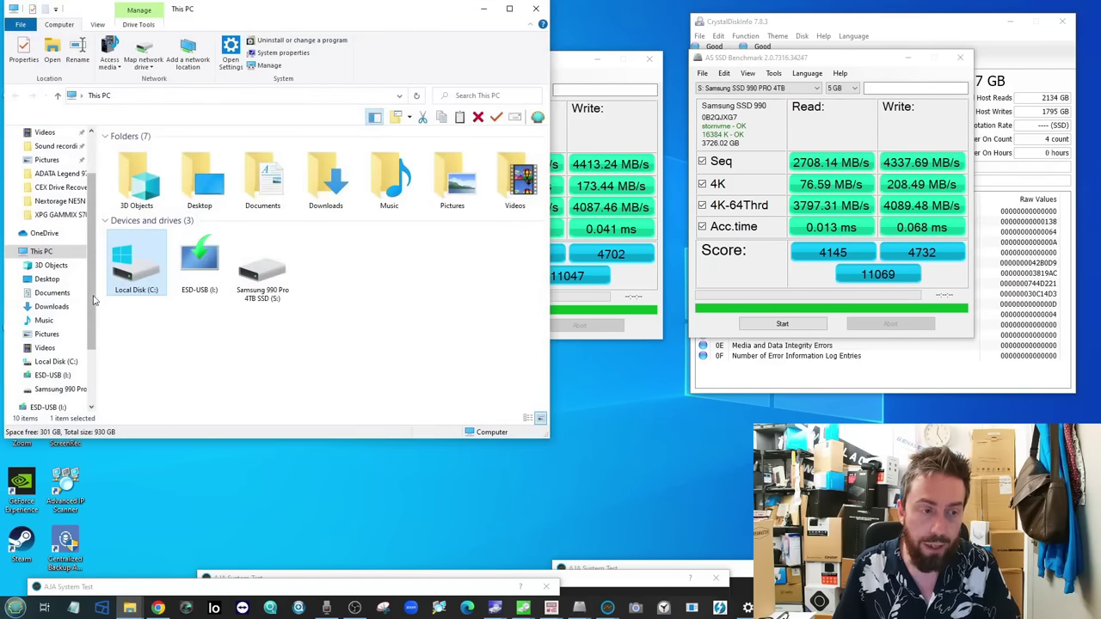
{"action": "left_click", "coordinate": [43, 333]}
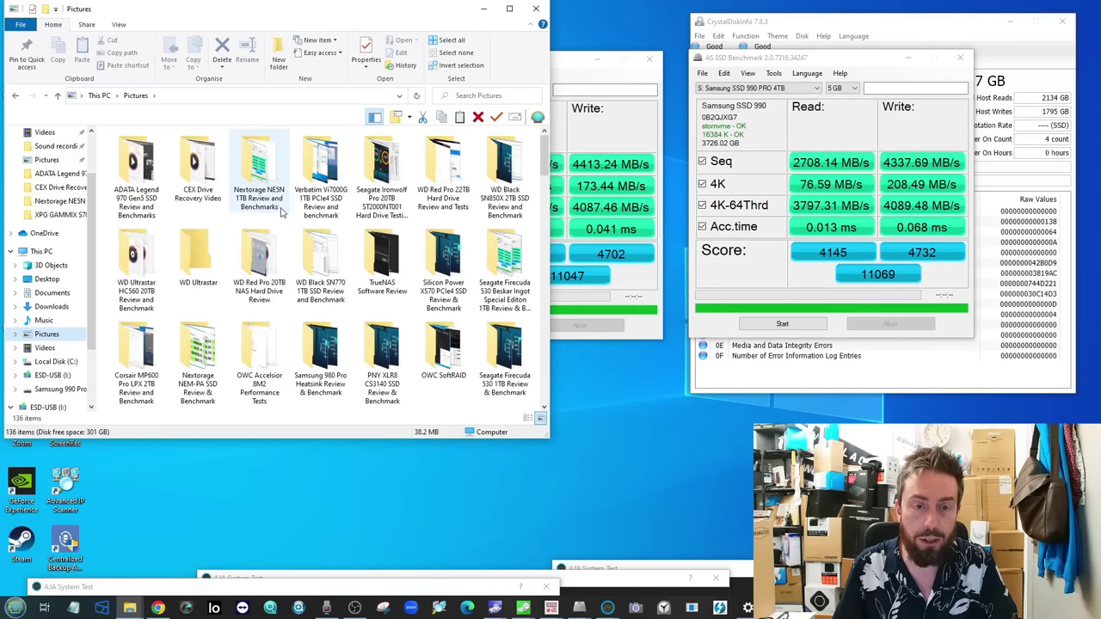
{"action": "scroll", "coordinate": [183, 279], "scroll_direction": "down", "scroll_amount": 2}
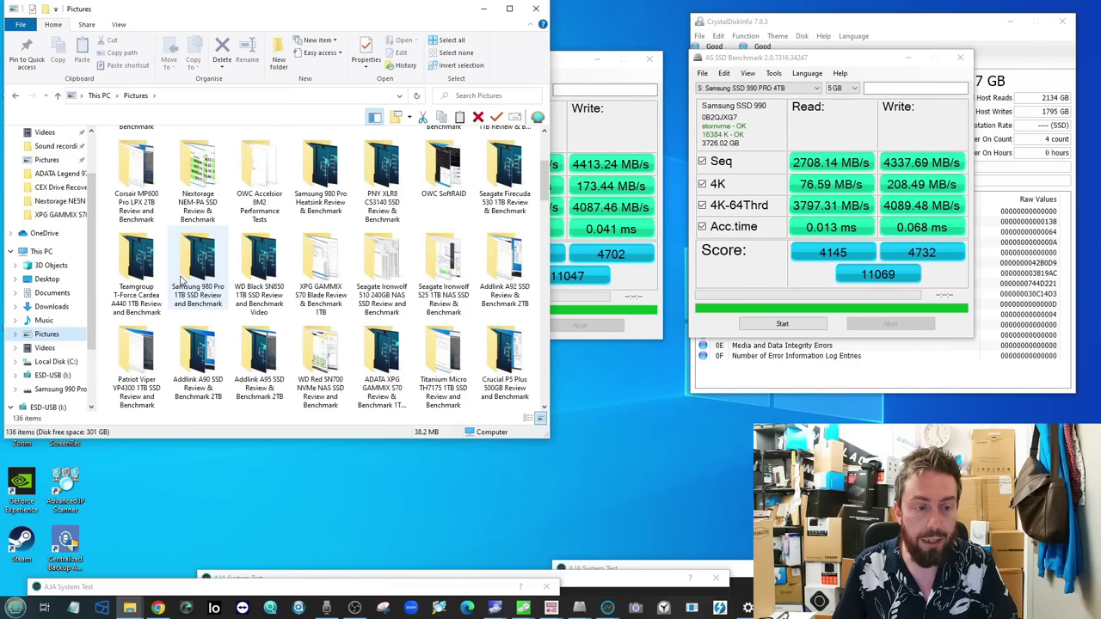
{"action": "double_click", "coordinate": [216, 266]}
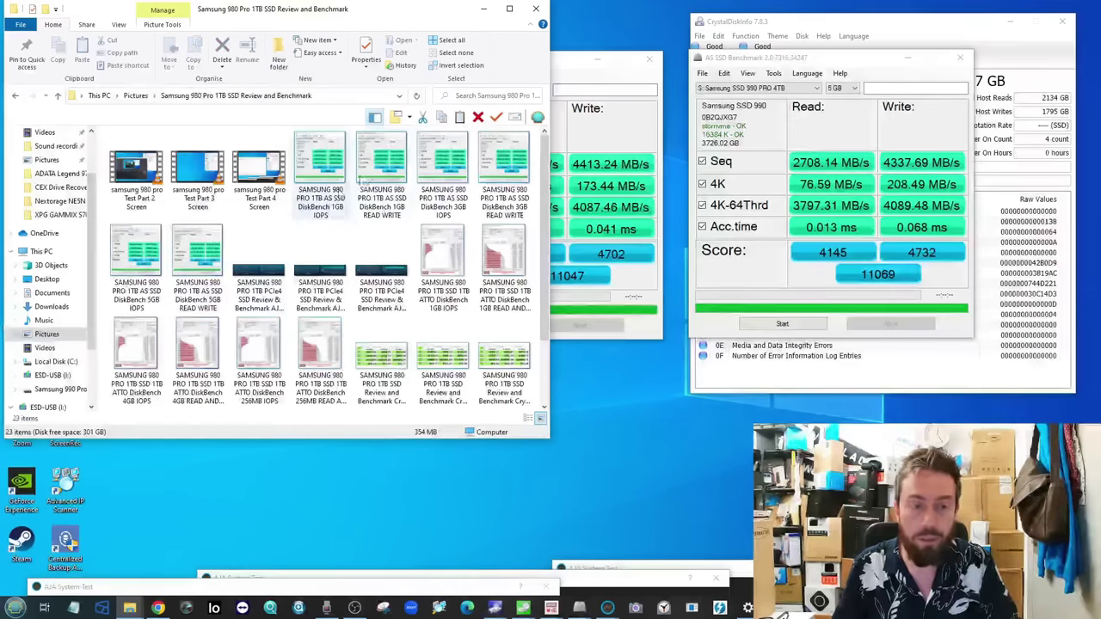
{"action": "left_click", "coordinate": [324, 158]}
{"action": "double_click", "coordinate": [324, 158]}
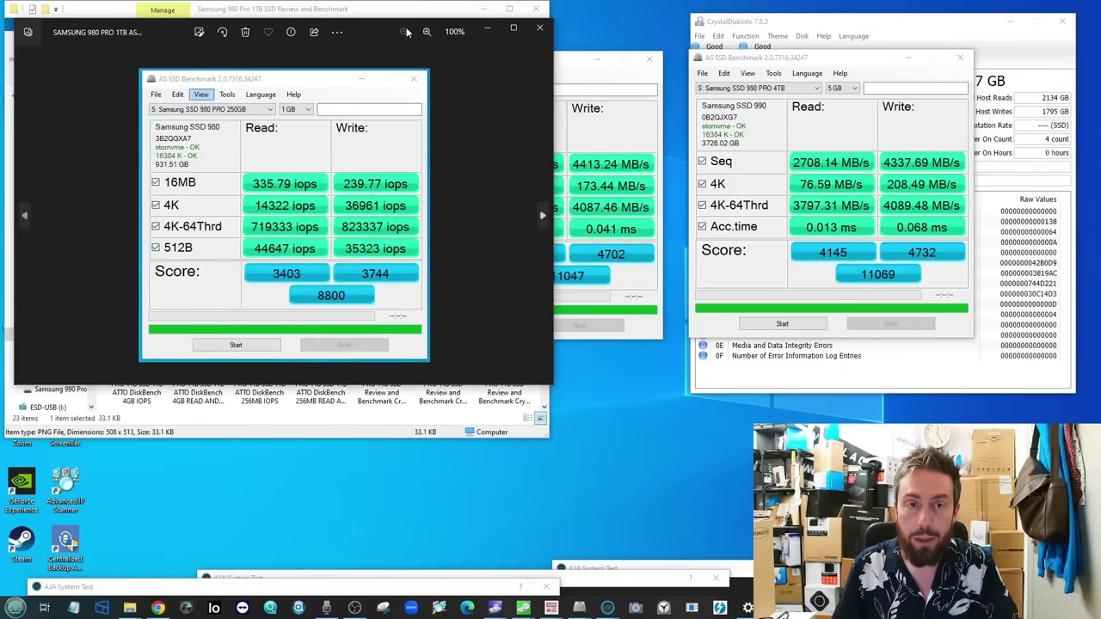
Minimise the folder, show the 980 PRO's 1 GB AS SSD read/write screenshot, and compare it with the 990 PRO's 1 GB result
{"action": "left_click_drag", "start_coordinate": [405, 26], "coordinate": [716, 124]}
{"action": "left_click", "coordinate": [482, 10]}
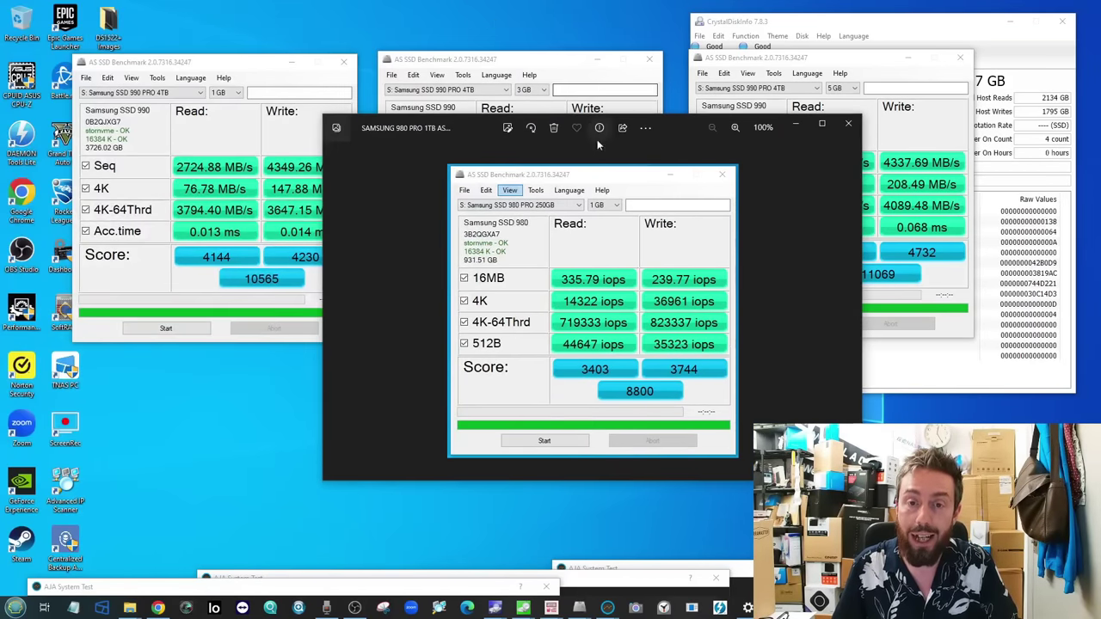
{"action": "left_click_drag", "start_coordinate": [677, 122], "coordinate": [496, 147]}
{"action": "key", "text": "Right"}
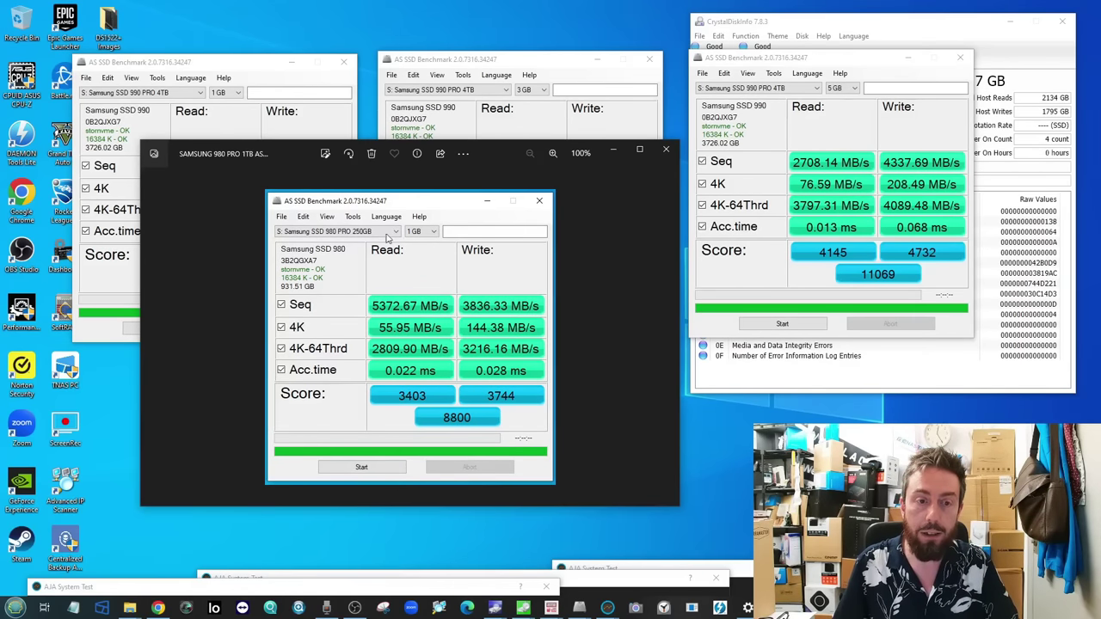
{"action": "key", "text": "Right"}
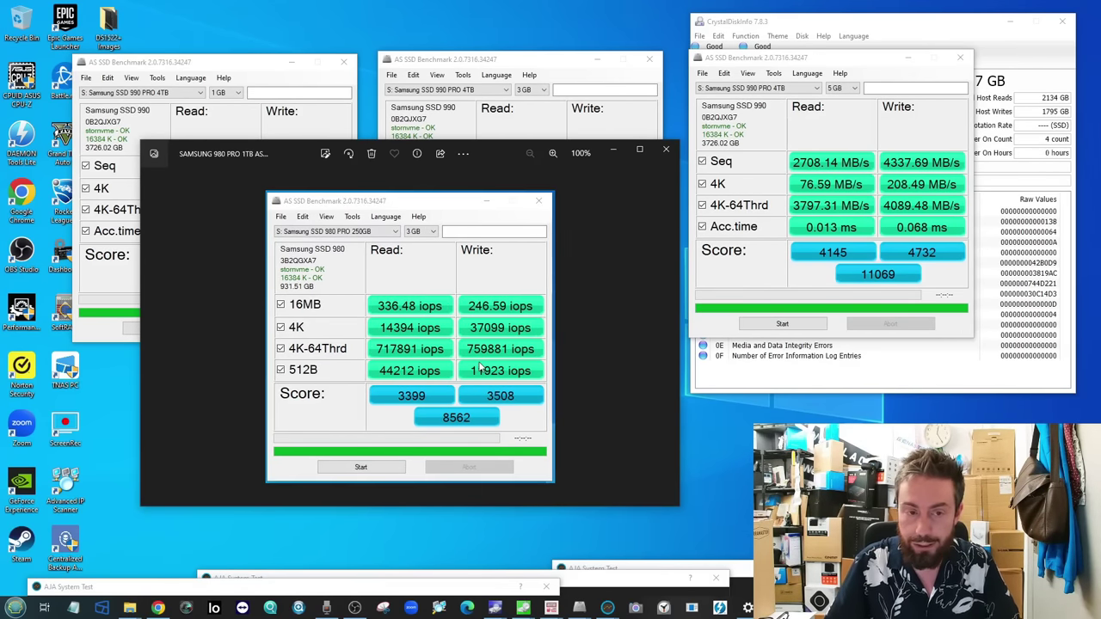
{"action": "key", "text": "Right"}
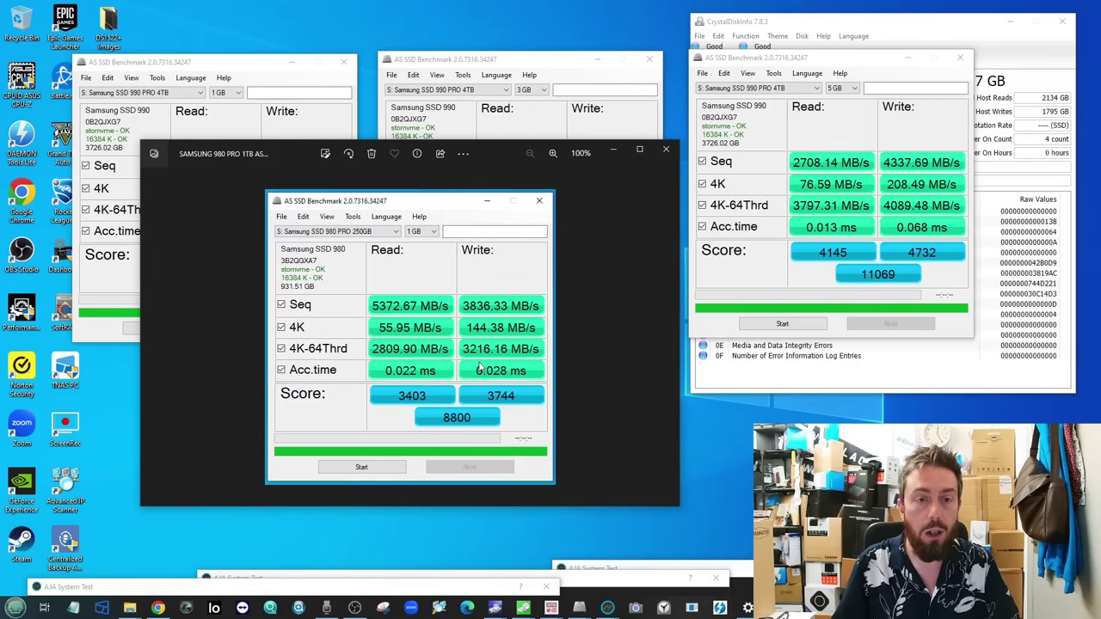
{"action": "left_click_drag", "start_coordinate": [240, 68], "coordinate": [218, 85]}
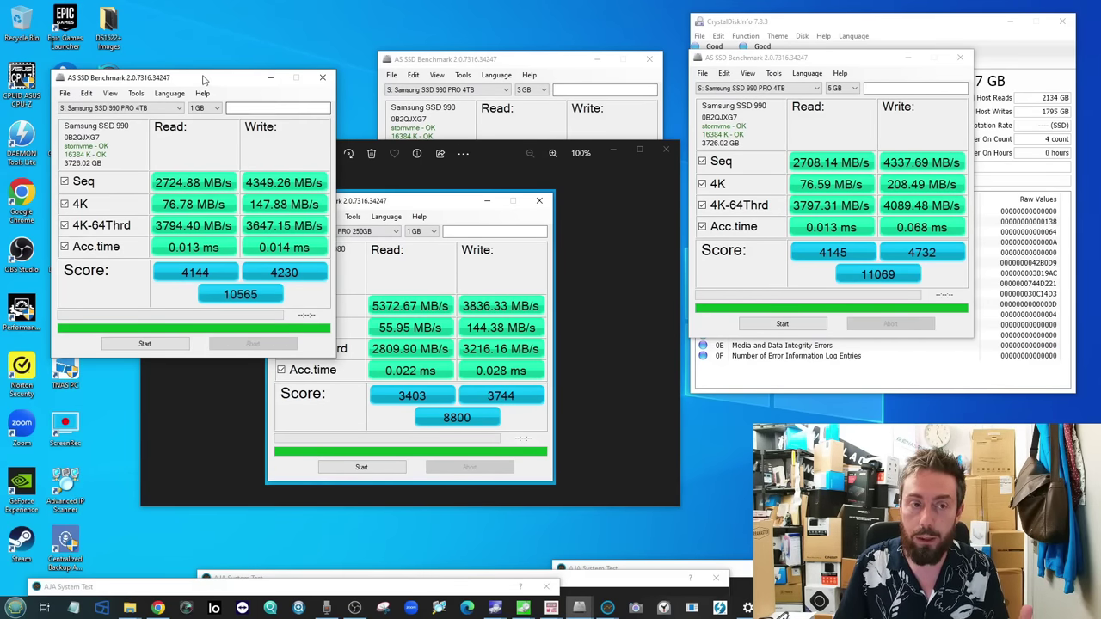
{"action": "left_click_drag", "start_coordinate": [204, 79], "coordinate": [221, 54]}
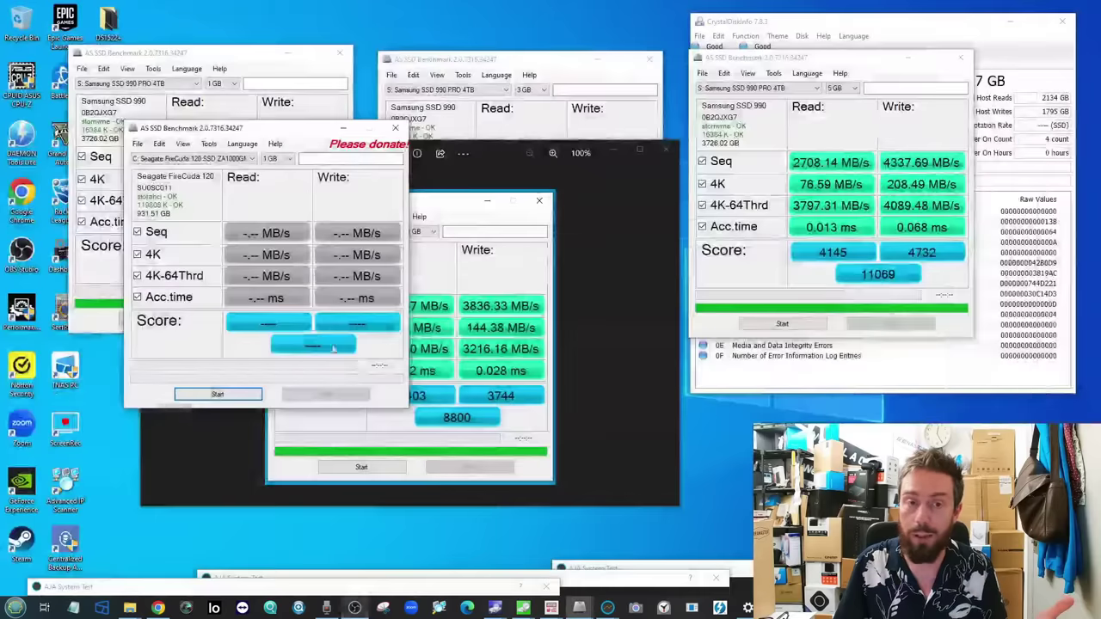
Start a fresh 1 GB AS SSD test on S: Samsung SSD 990 PRO 4TB and close the 980 PRO screenshot
{"action": "left_click", "coordinate": [249, 159]}
{"action": "left_click", "coordinate": [215, 186]}
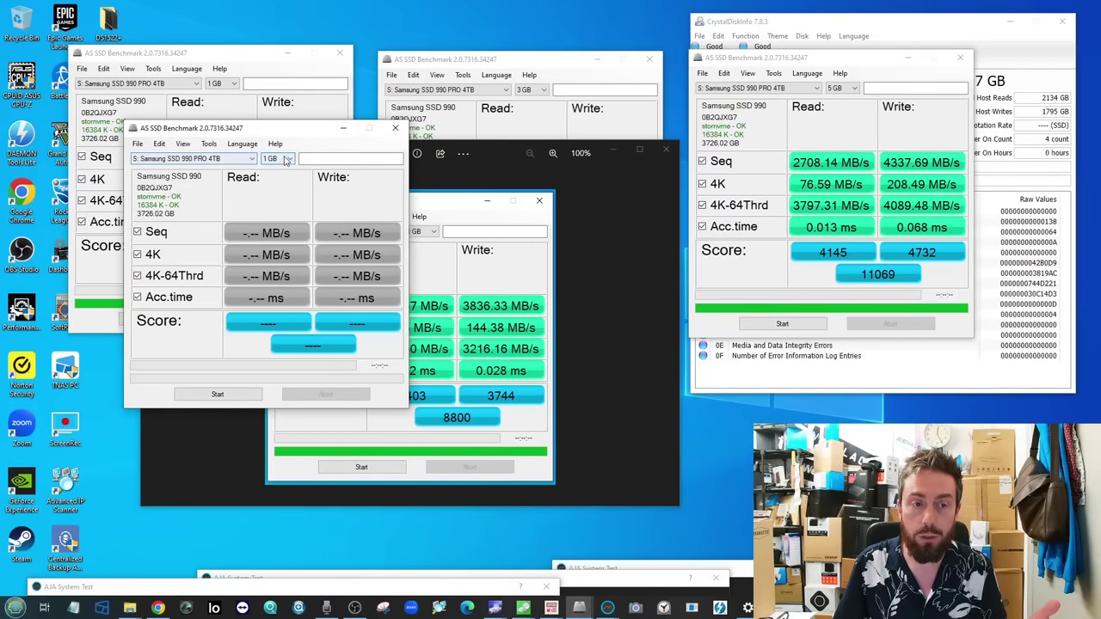
{"action": "left_click", "coordinate": [222, 394]}
{"action": "left_click", "coordinate": [664, 149]}
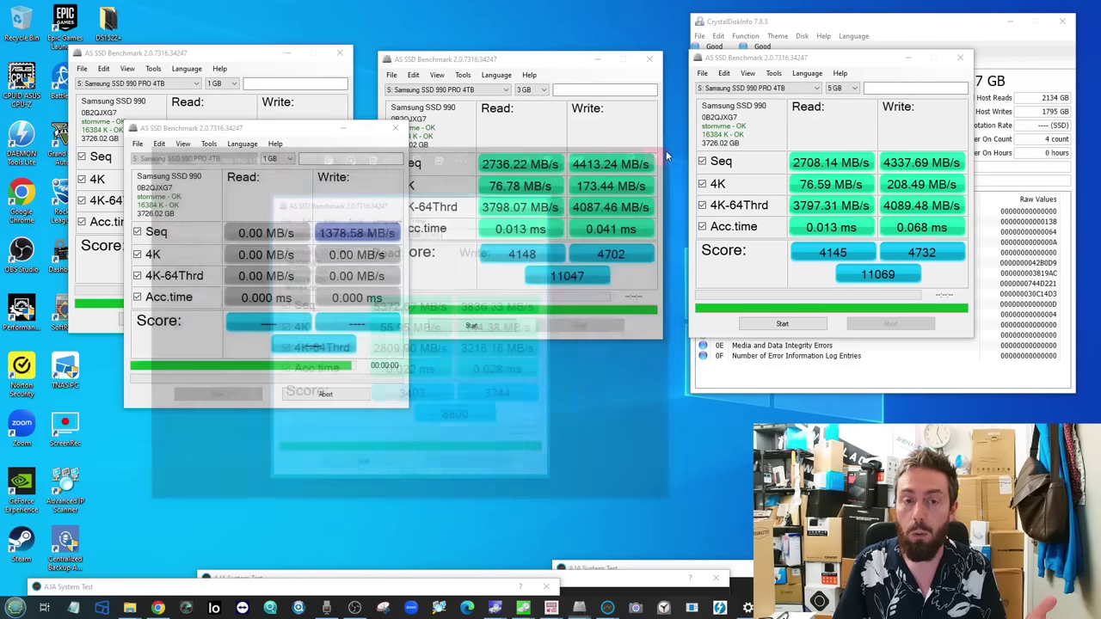
Compare the running AS SSD test with the earlier 1 GB result and place its window below the three finished results
{"action": "left_click_drag", "start_coordinate": [318, 132], "coordinate": [551, 55]}
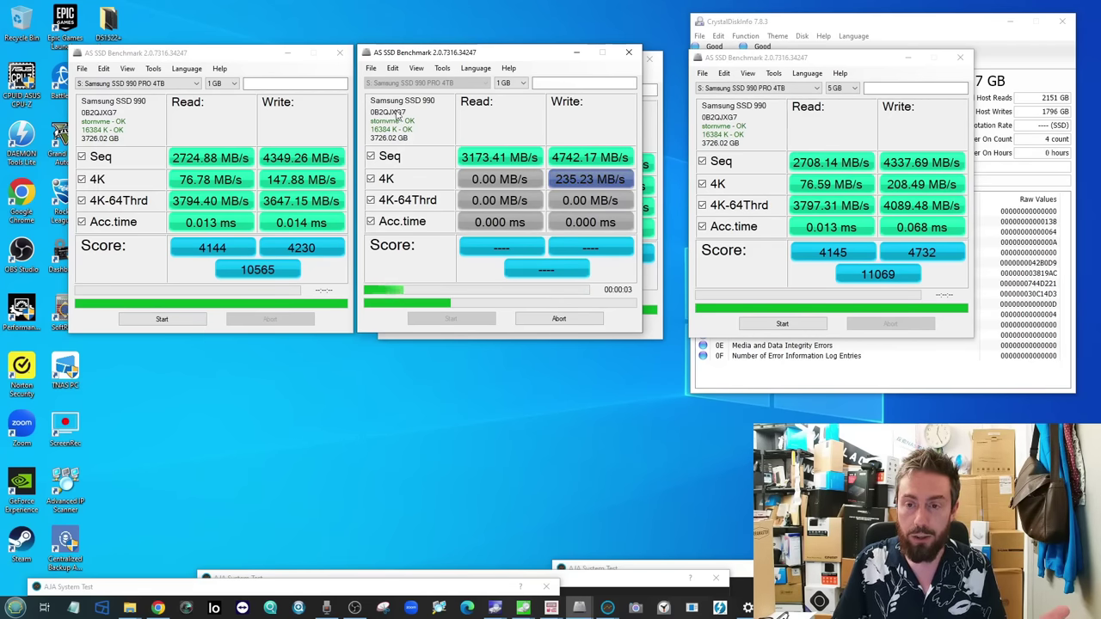
{"action": "left_click_drag", "start_coordinate": [454, 56], "coordinate": [456, 217]}
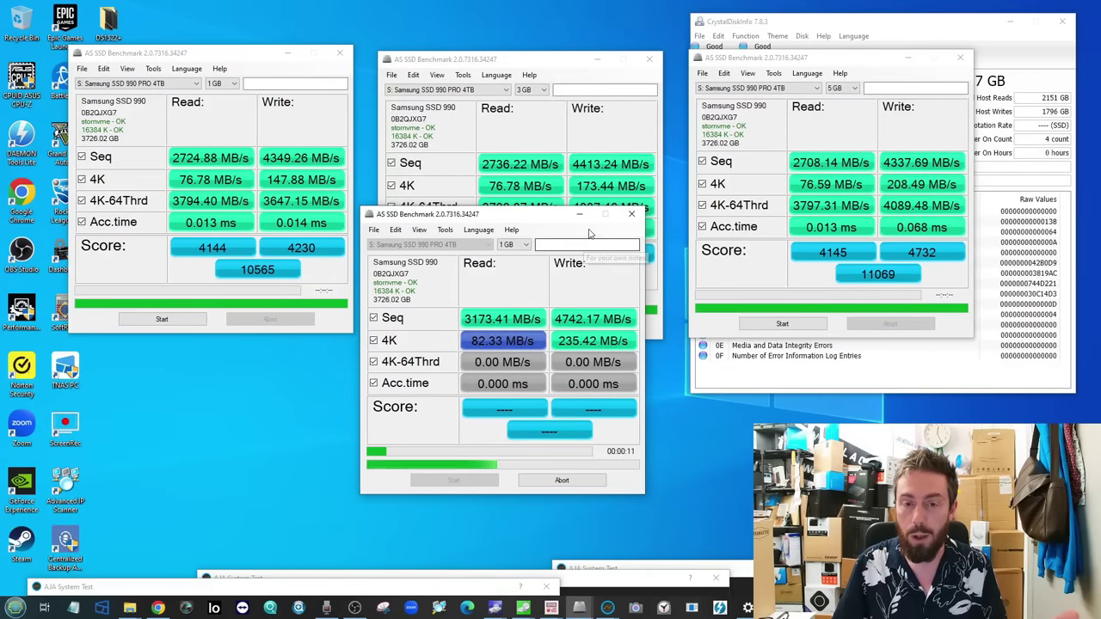
{"action": "left_click_drag", "start_coordinate": [538, 223], "coordinate": [372, 382]}
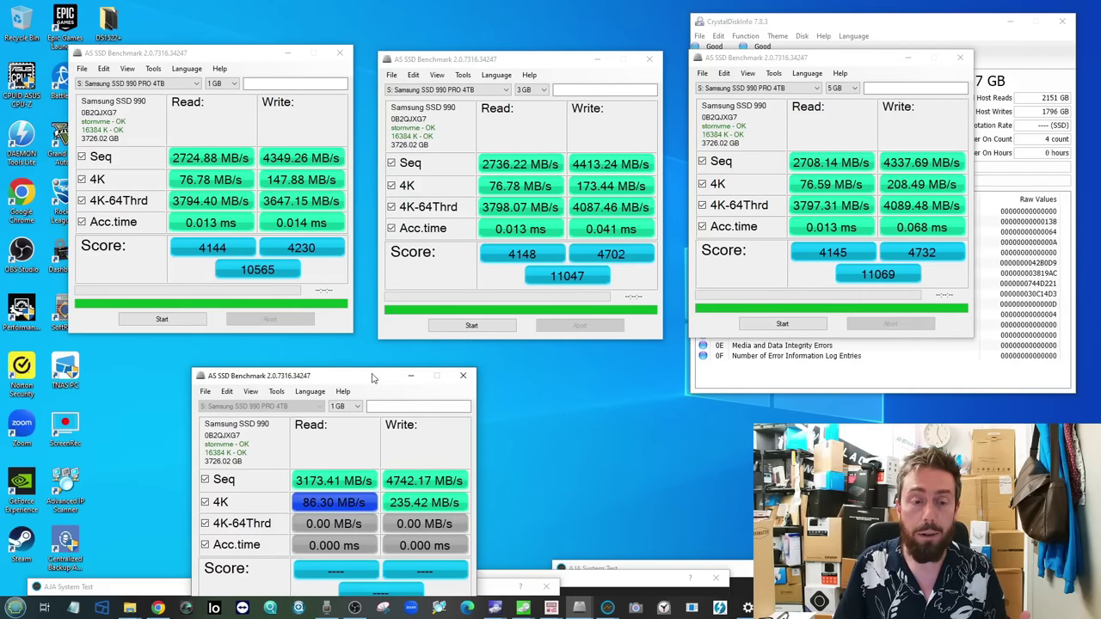
{"action": "mouse_move", "coordinate": [375, 378]}
{"action": "left_mouse_down"}
{"action": "mouse_move", "coordinate": [390, 356]}
{"action": "mouse_move", "coordinate": [384, 365]}
{"action": "left_mouse_up"}
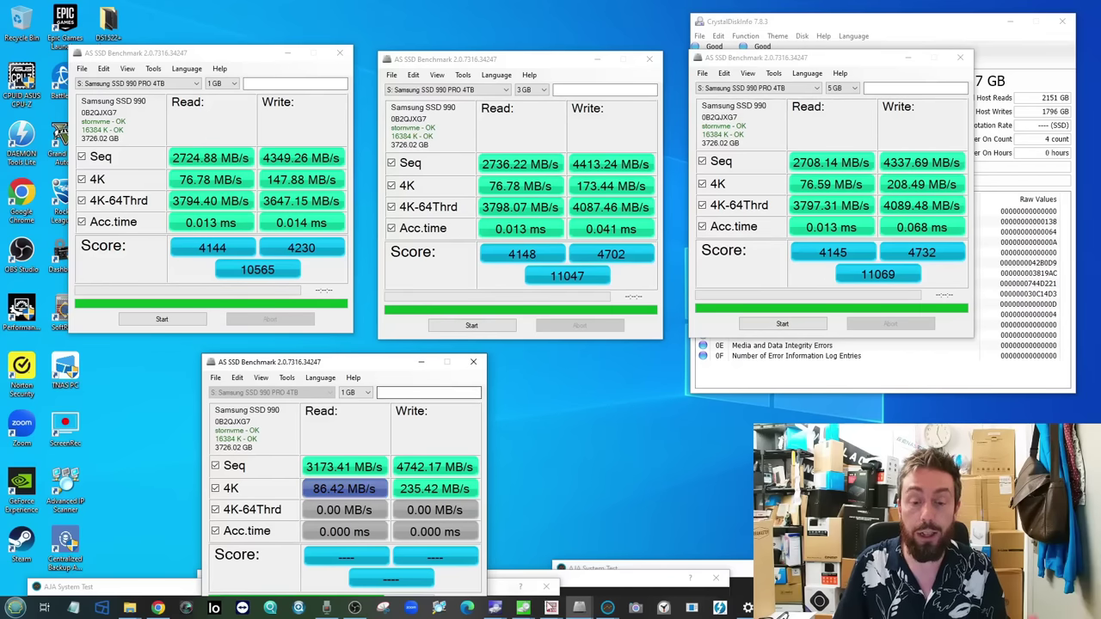
{"action": "mouse_move", "coordinate": [520, 610]}
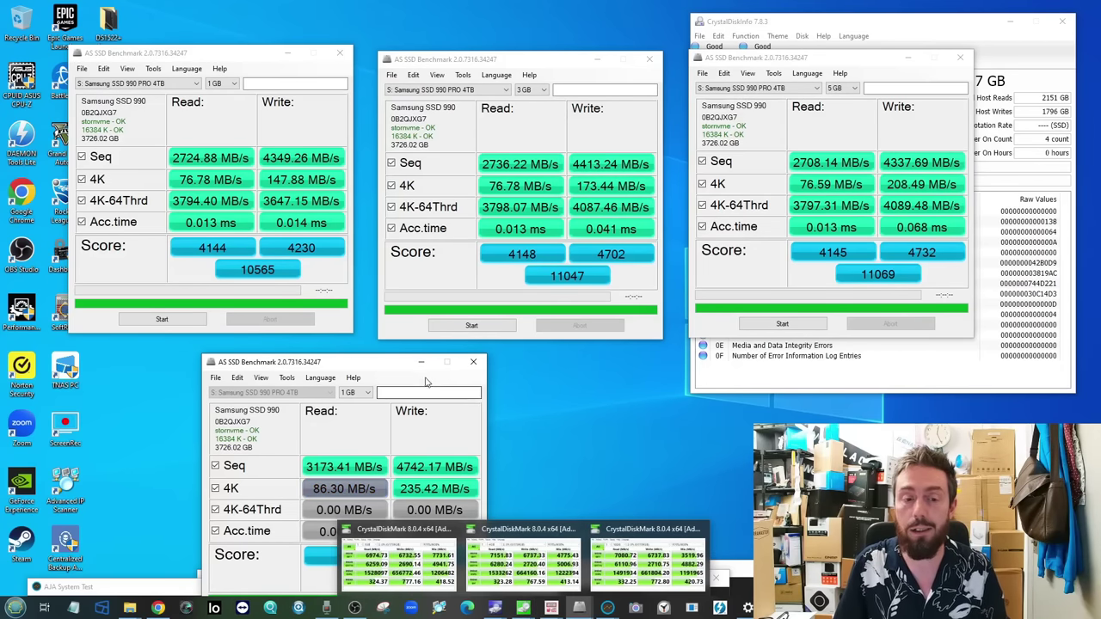
Close the running AS SSD test and minimise the 1 GB, 3 GB and 5 GB result windows
{"action": "left_click", "coordinate": [473, 361]}
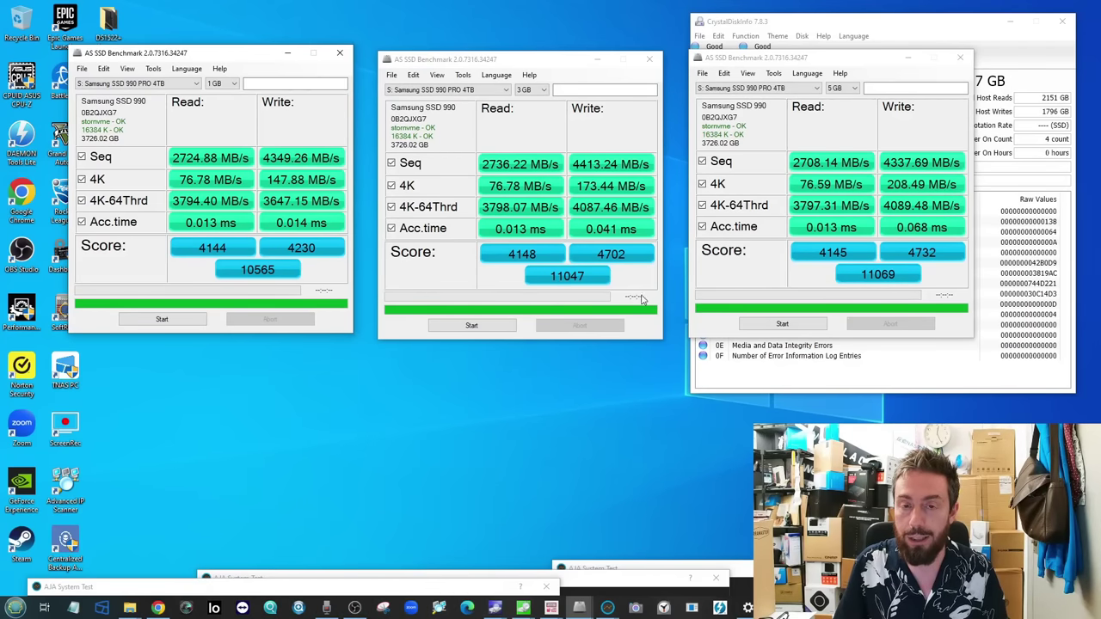
{"action": "left_click", "coordinate": [287, 53]}
{"action": "left_click", "coordinate": [597, 58]}
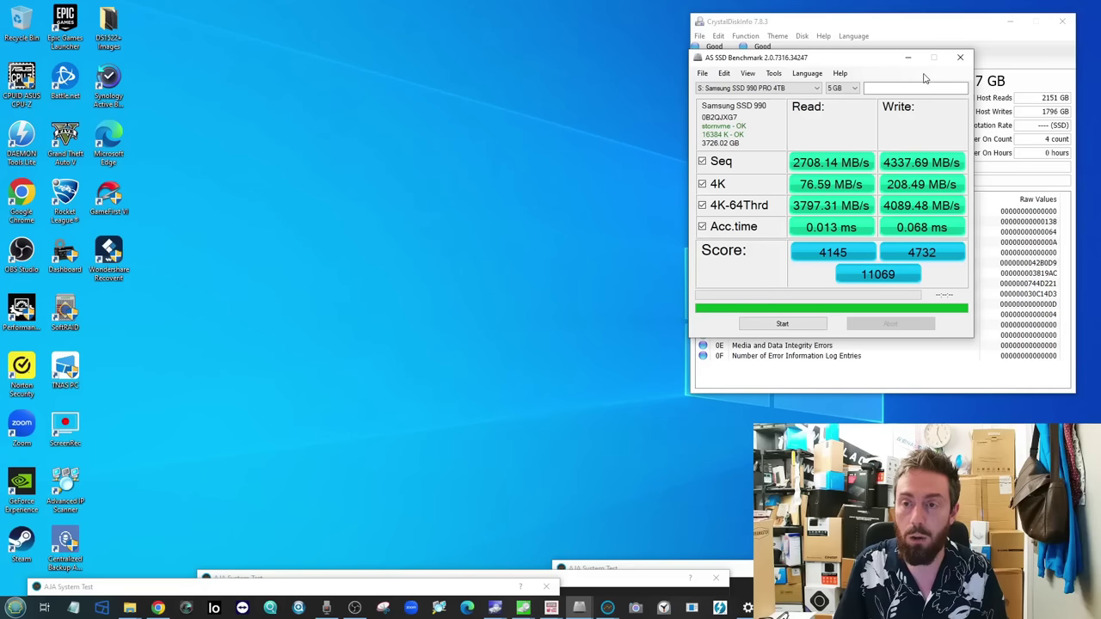
{"action": "left_click", "coordinate": [907, 57]}
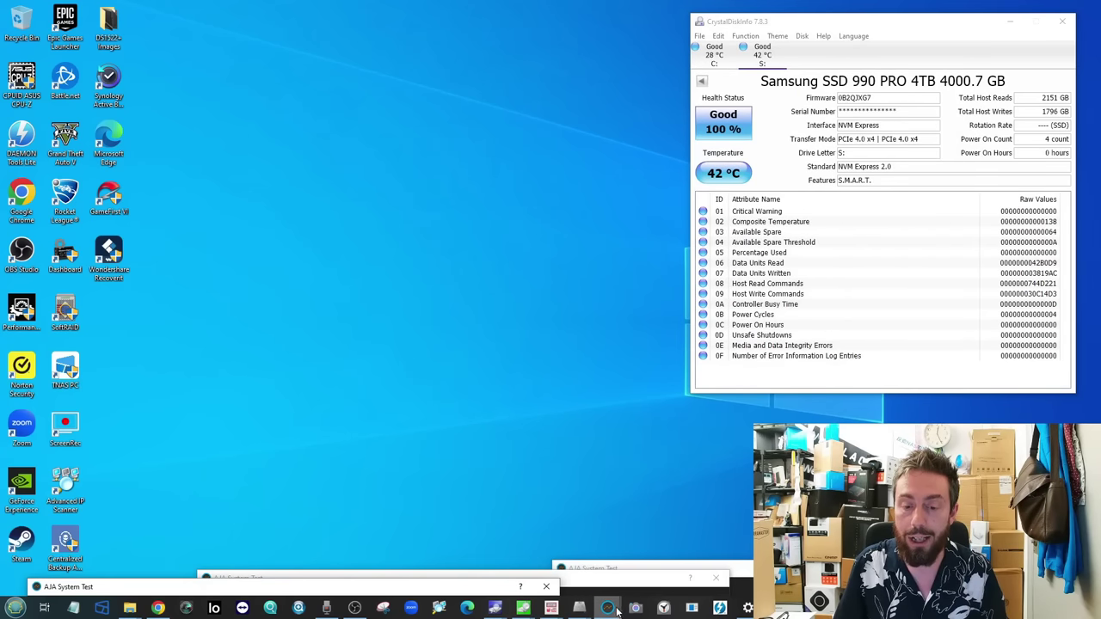
Bring up the 1 GB, 4 GB and 16 GB AJA System Test results and arrange their windows for comparison
{"action": "left_click", "coordinate": [607, 607]}
{"action": "left_click", "coordinate": [524, 551]}
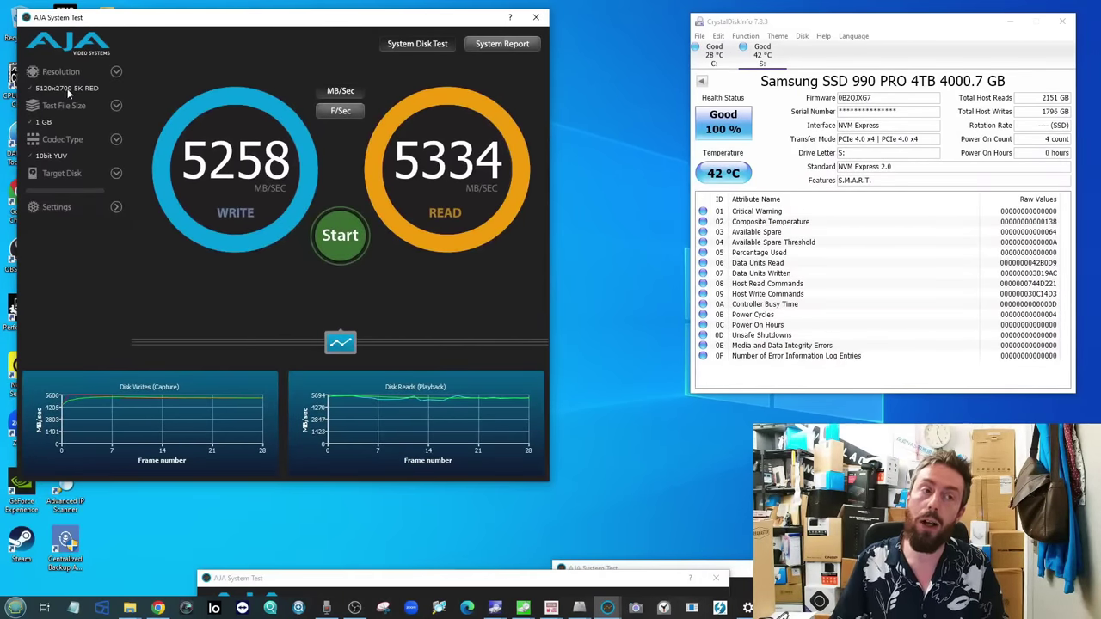
{"action": "left_click", "coordinate": [464, 588]}
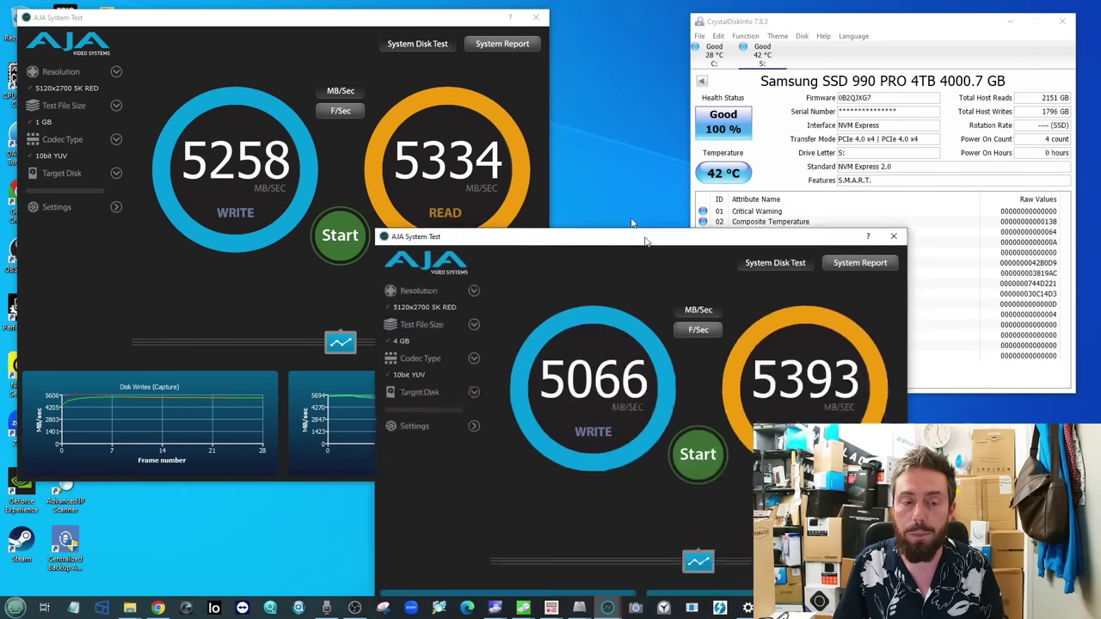
{"action": "left_click_drag", "start_coordinate": [651, 226], "coordinate": [523, 137]}
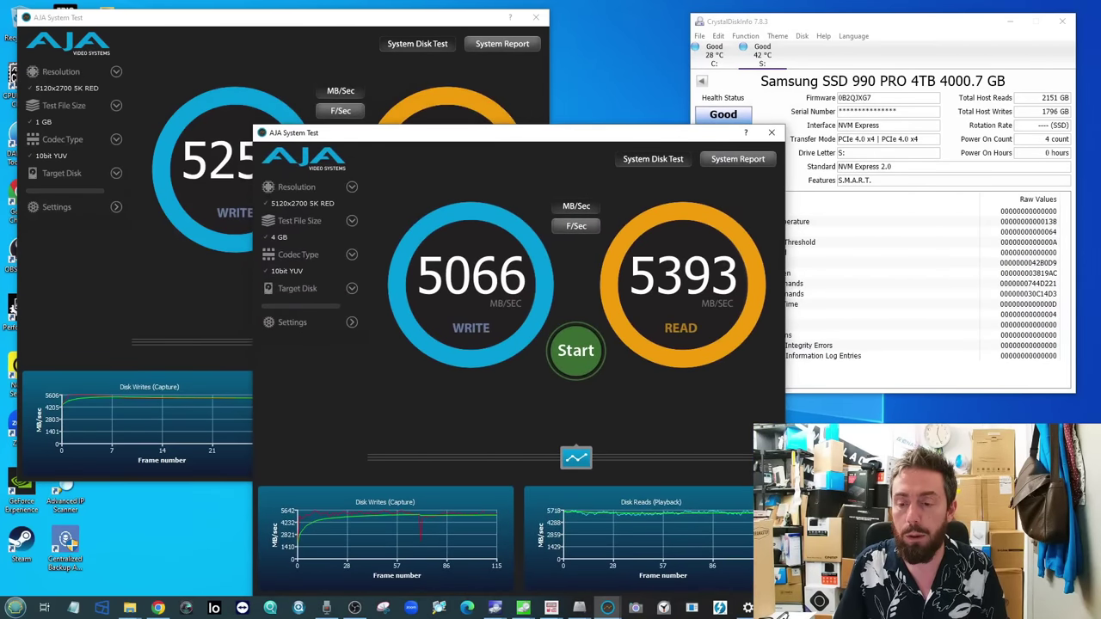
{"action": "left_click", "coordinate": [607, 559]}
{"action": "left_click_drag", "start_coordinate": [826, 120], "coordinate": [804, 17]}
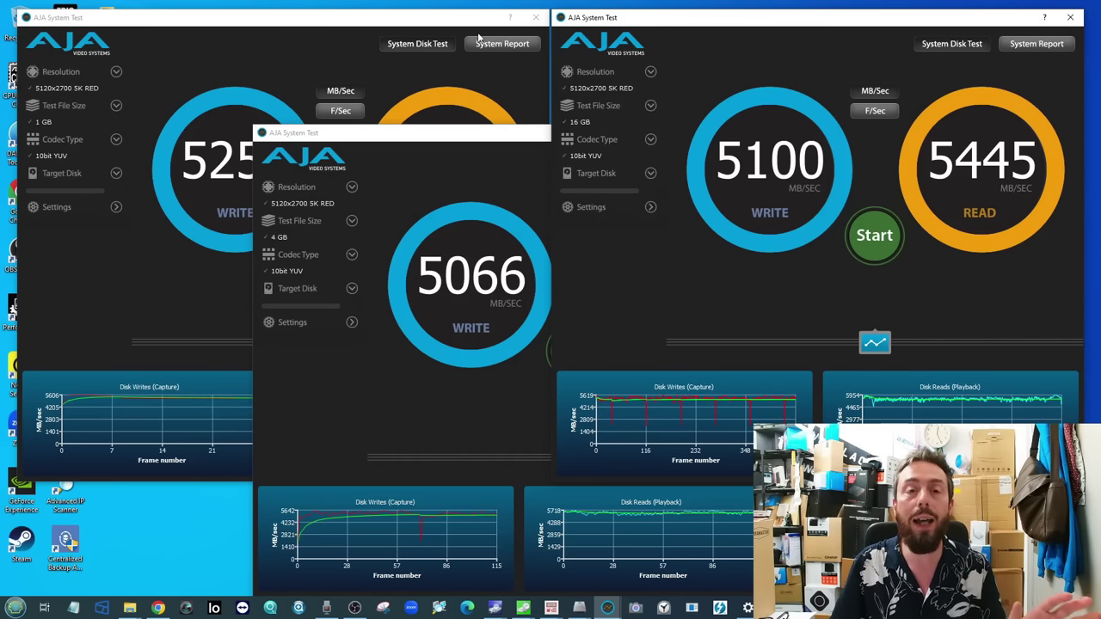
Compare the 1 GB and 16 GB AJA results, and enlarge and close the 4 GB test's Disk Writes graph
{"action": "left_click", "coordinate": [479, 38]}
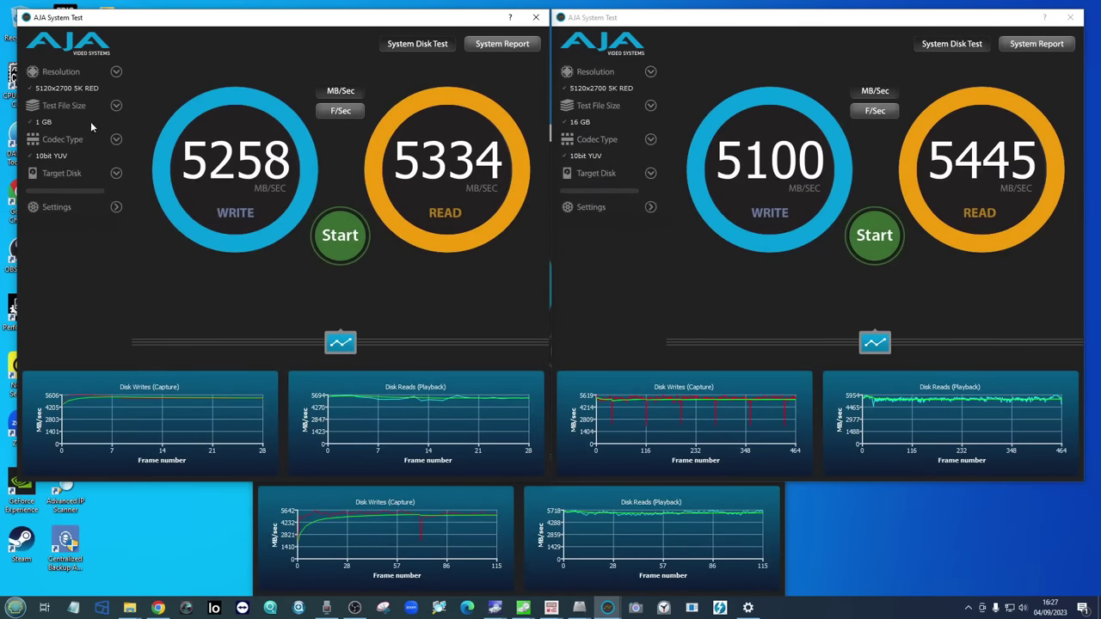
{"action": "left_click", "coordinate": [369, 491]}
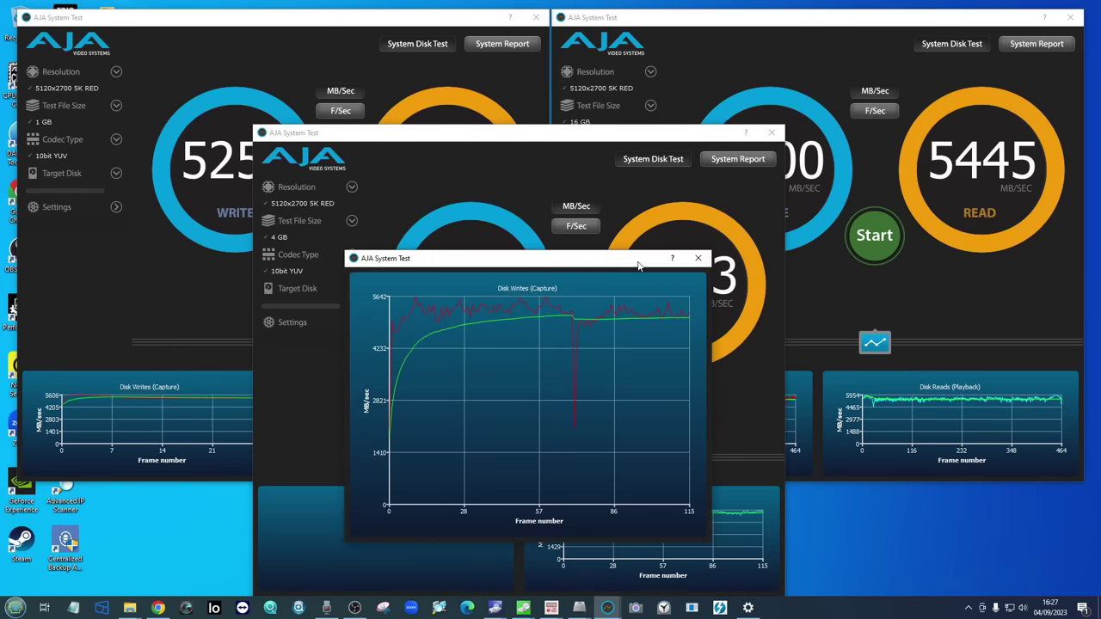
{"action": "left_click", "coordinate": [697, 258]}
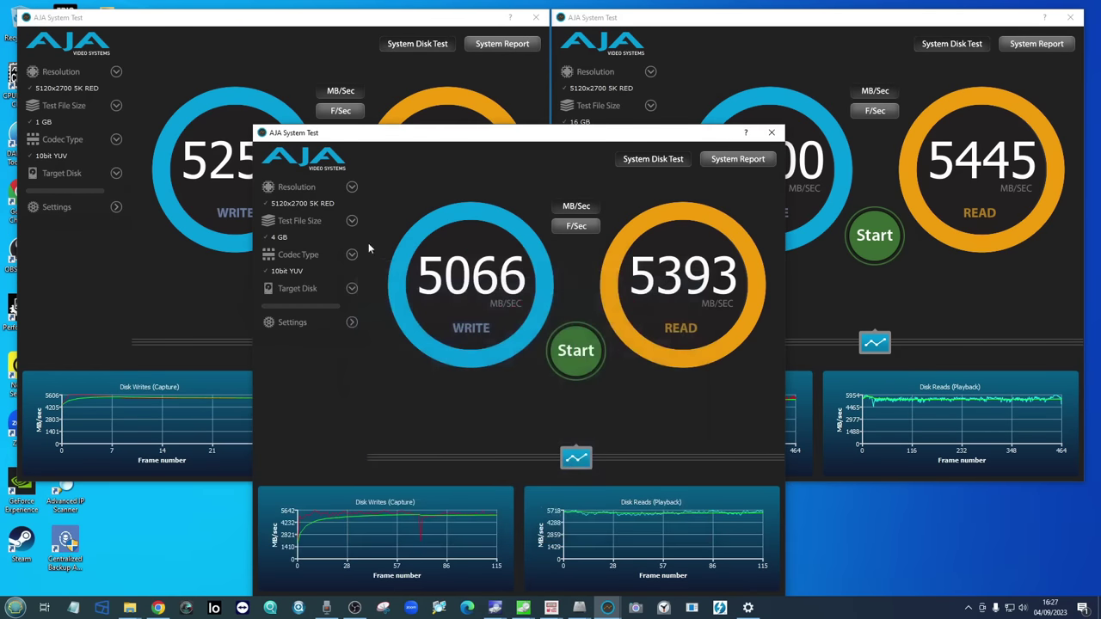
{"action": "left_click", "coordinate": [696, 36]}
{"action": "left_click", "coordinate": [448, 113]}
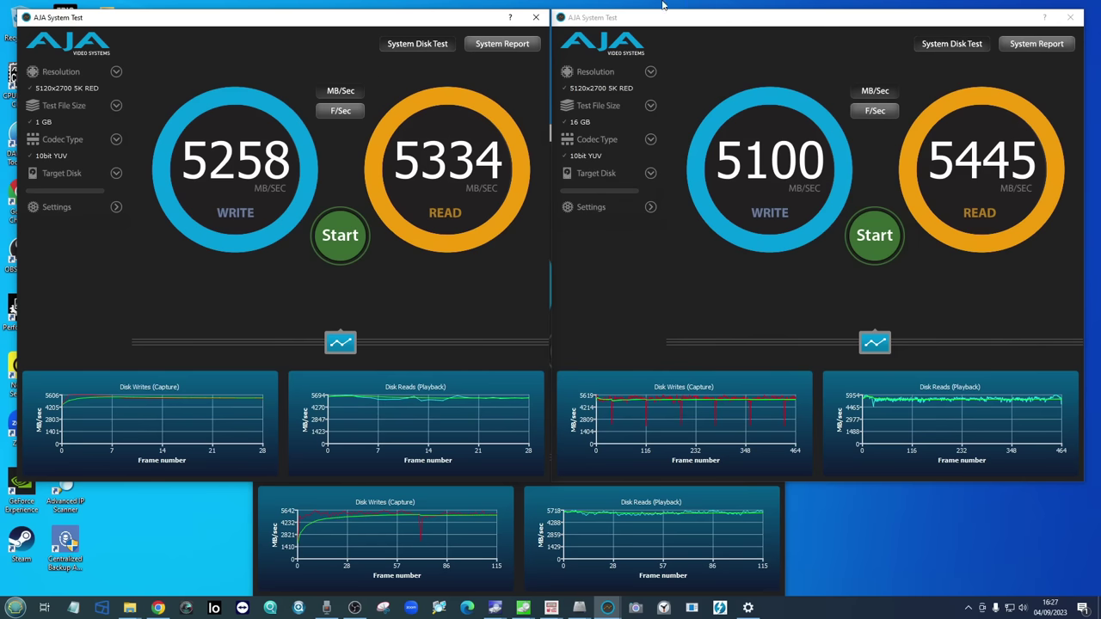
Move the three AJA System Test result windows out of the way to uncover the desktop and CrystalDiskInfo
{"action": "left_click", "coordinate": [535, 17]}
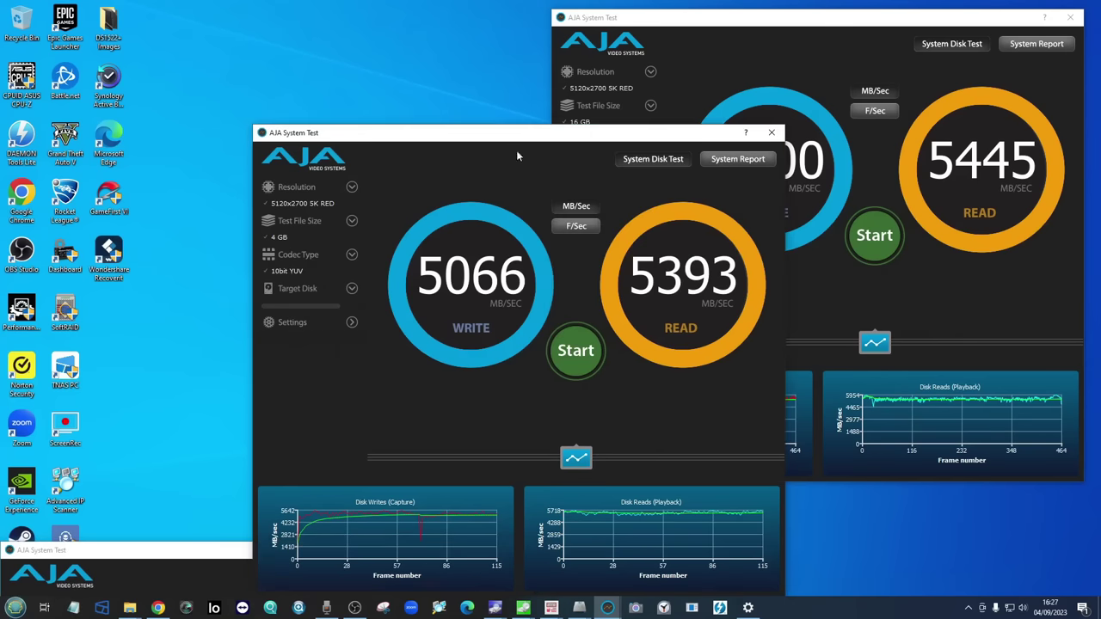
{"action": "left_click_drag", "start_coordinate": [516, 156], "coordinate": [479, 600]}
{"action": "left_click_drag", "start_coordinate": [781, 31], "coordinate": [793, 579]}
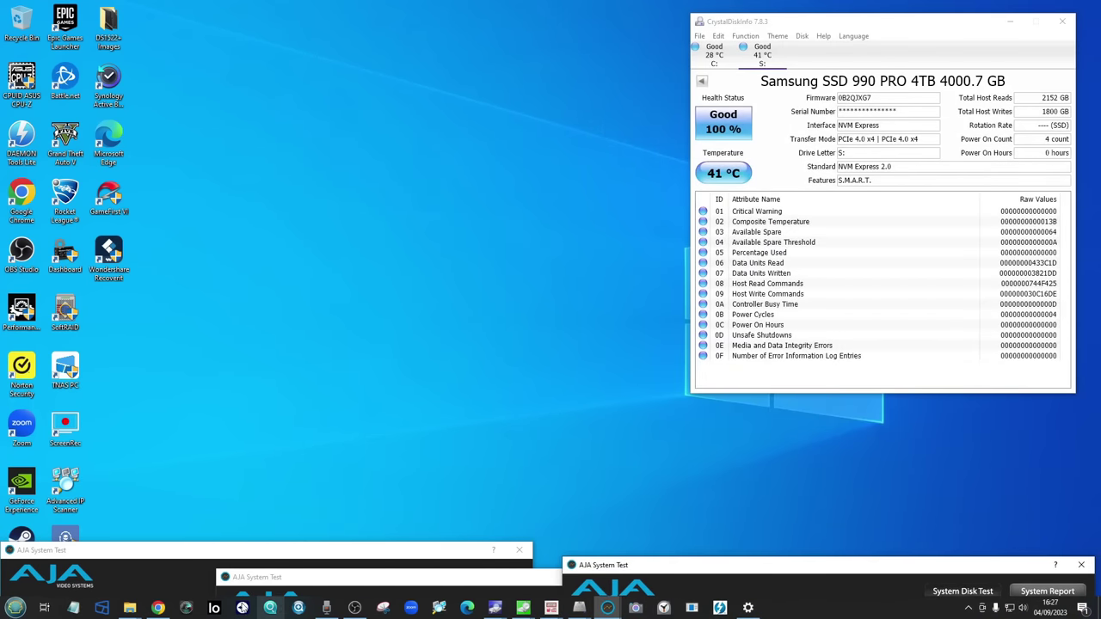
Switch to Chrome and show the start of Samsung's 990 PRO product page
{"action": "left_click", "coordinate": [158, 608]}
{"action": "scroll", "coordinate": [587, 325], "scroll_direction": "up", "scroll_amount": 15}
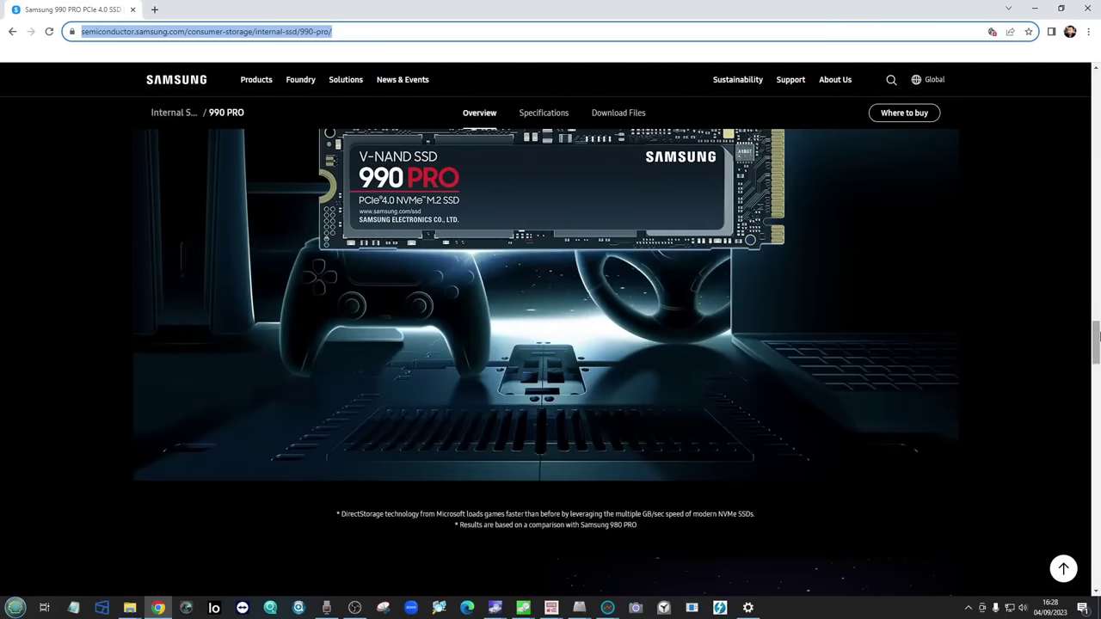
{"action": "scroll", "coordinate": [726, 155], "scroll_direction": "up", "scroll_amount": 10}
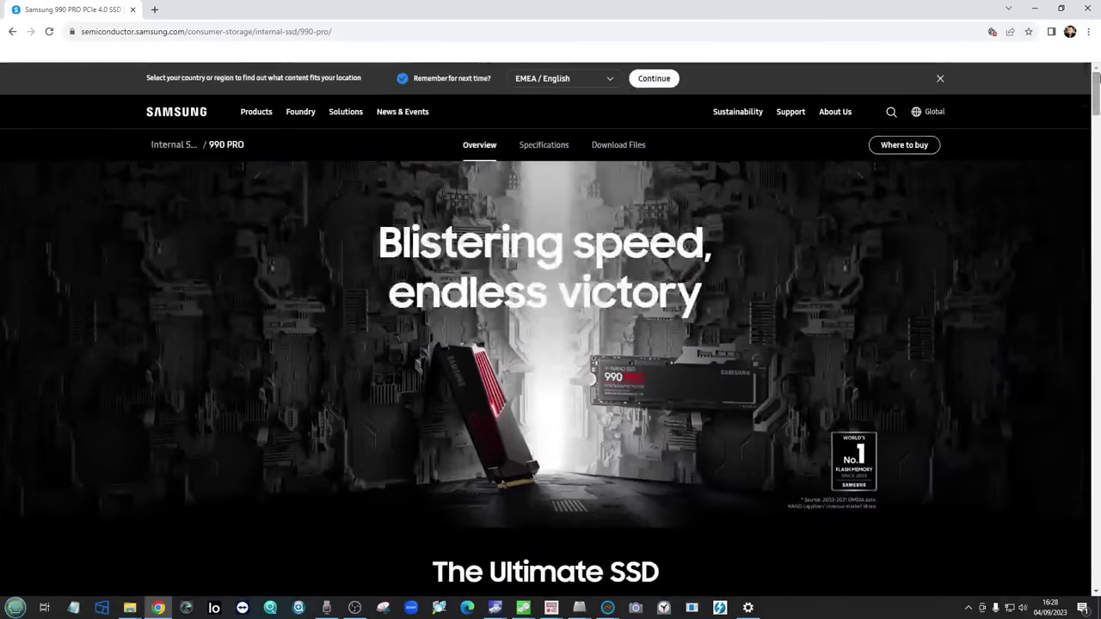
{"action": "mouse_move", "coordinate": [738, 112]}
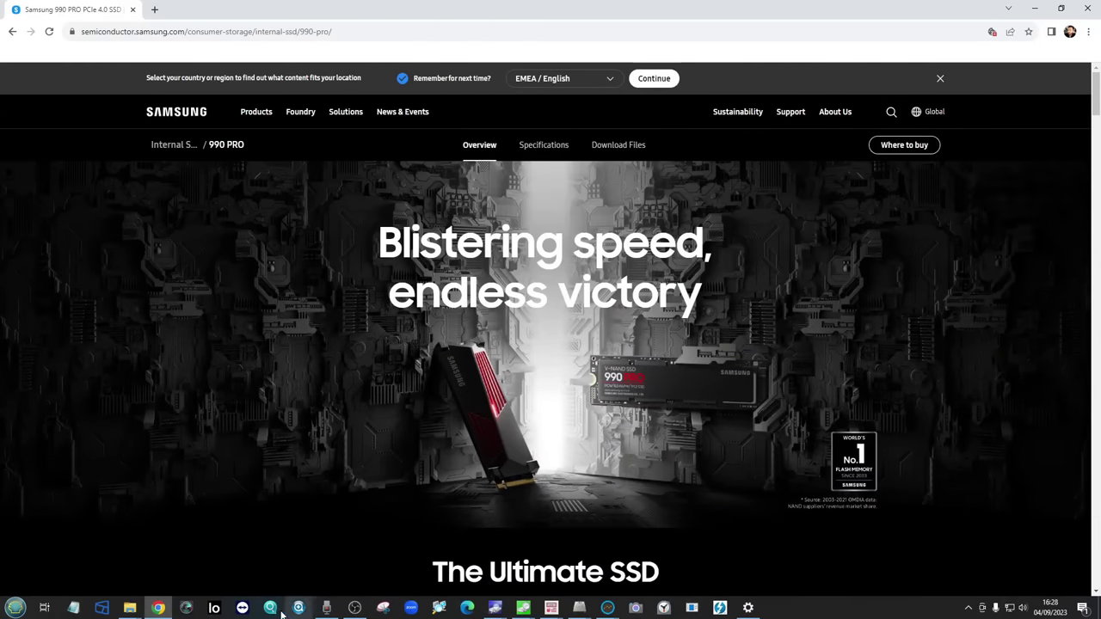
Show the CrystalDiskInfo temperature graph for the 990 PRO over the product page, and minimise it after viewing
{"action": "left_click", "coordinate": [495, 608]}
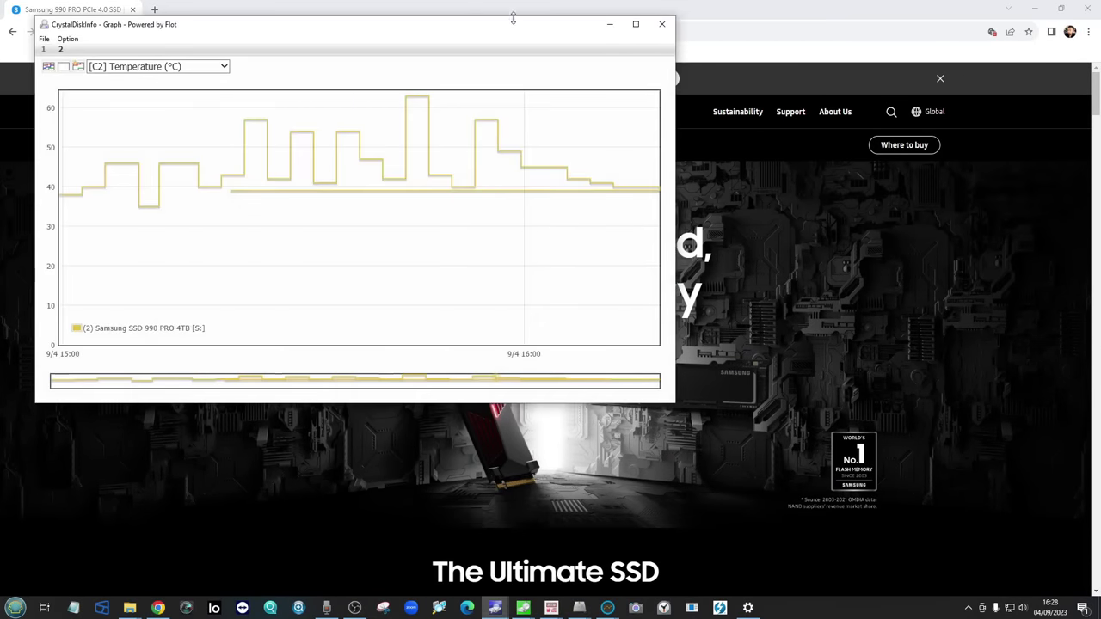
{"action": "left_click_drag", "start_coordinate": [512, 17], "coordinate": [780, 185]}
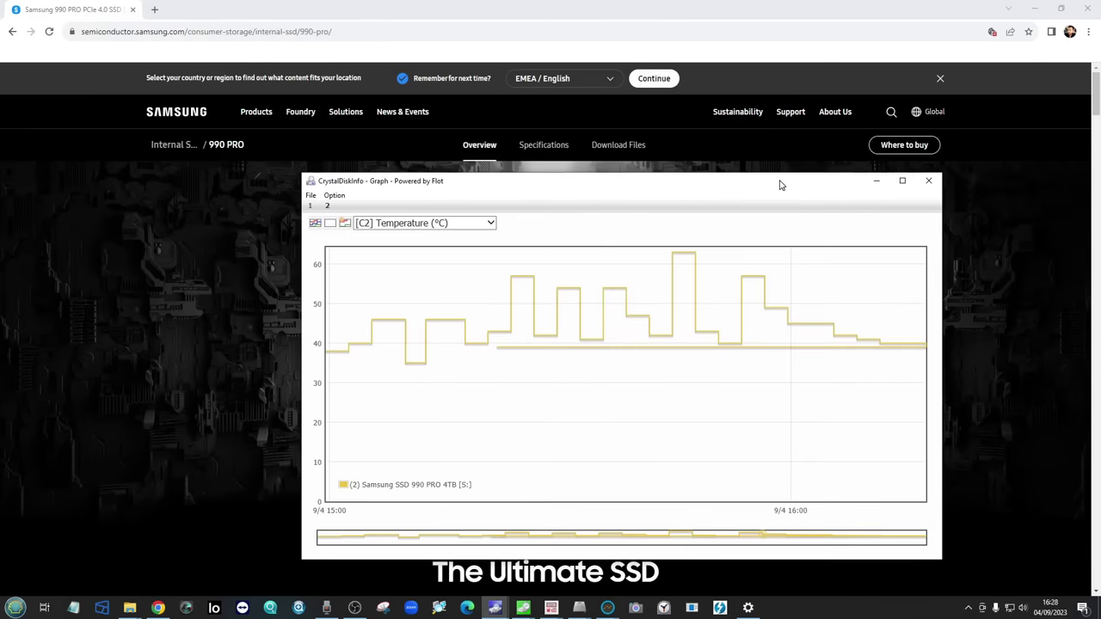
{"action": "left_click", "coordinate": [876, 180]}
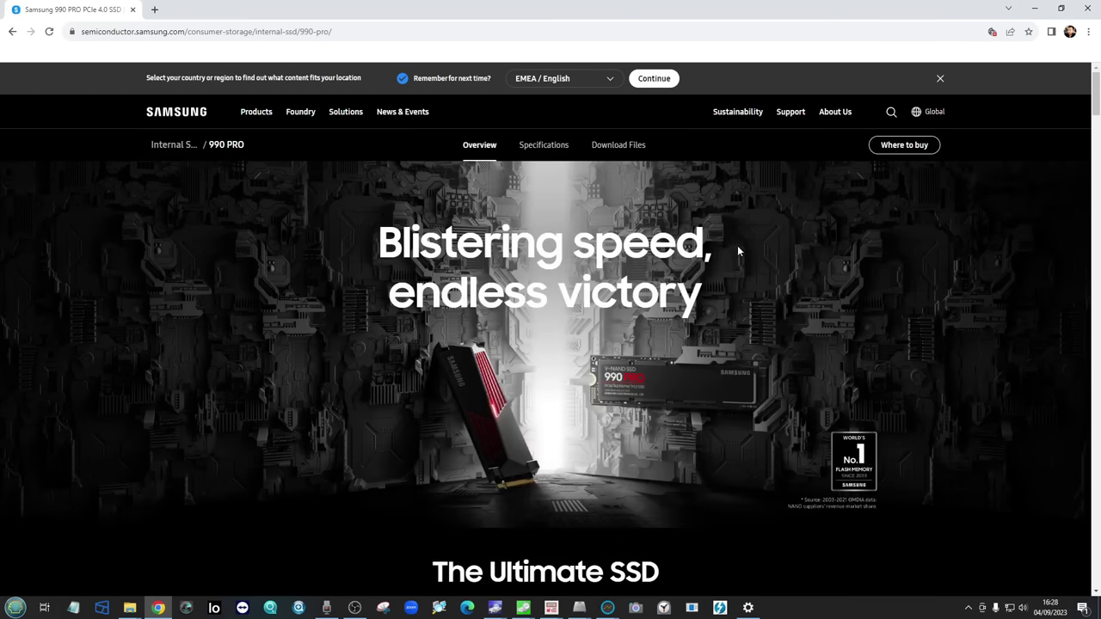
{"action": "scroll", "coordinate": [737, 247], "scroll_direction": "down", "scroll_amount": 2}
{"action": "scroll", "coordinate": [733, 243], "scroll_direction": "up", "scroll_amount": 1}
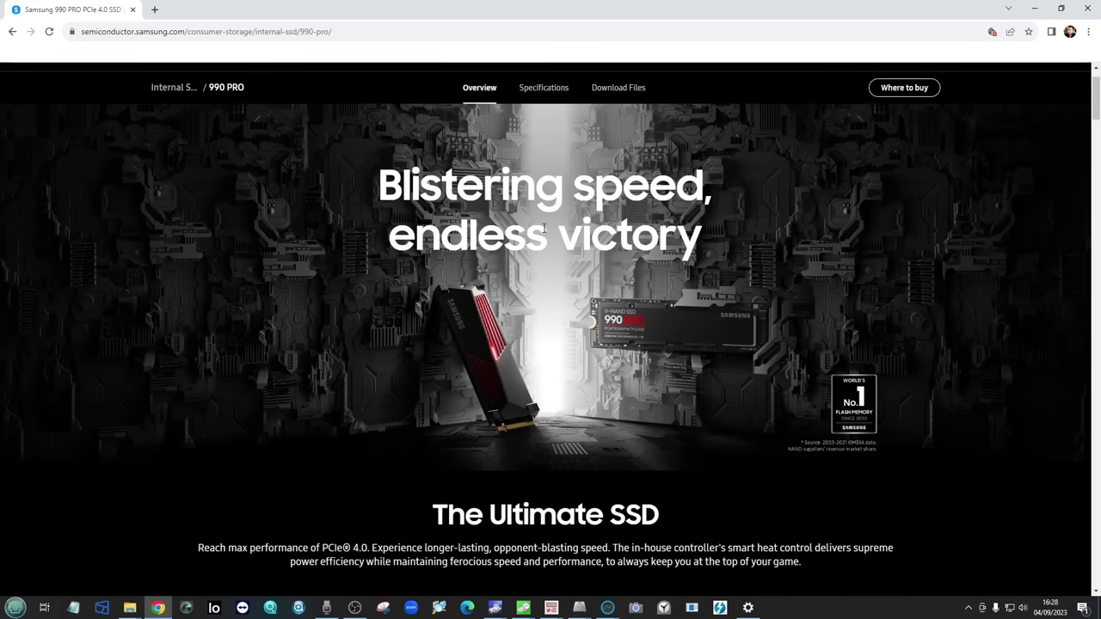
{"action": "scroll", "coordinate": [590, 234], "scroll_direction": "up", "scroll_amount": 1}
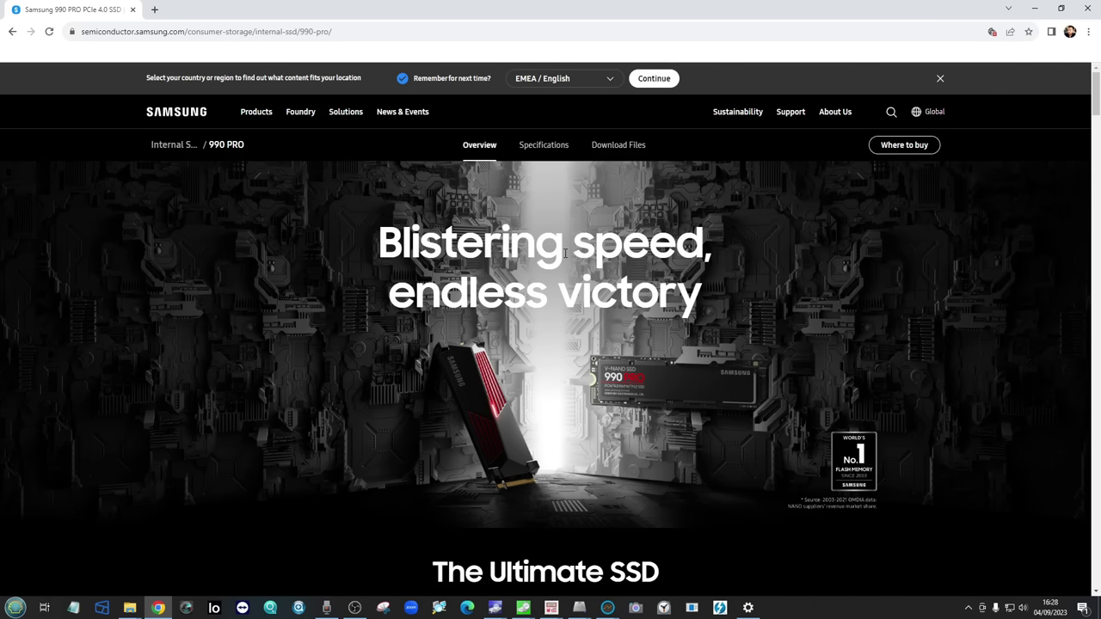
{"action": "scroll", "coordinate": [557, 275], "scroll_direction": "down", "scroll_amount": 1}
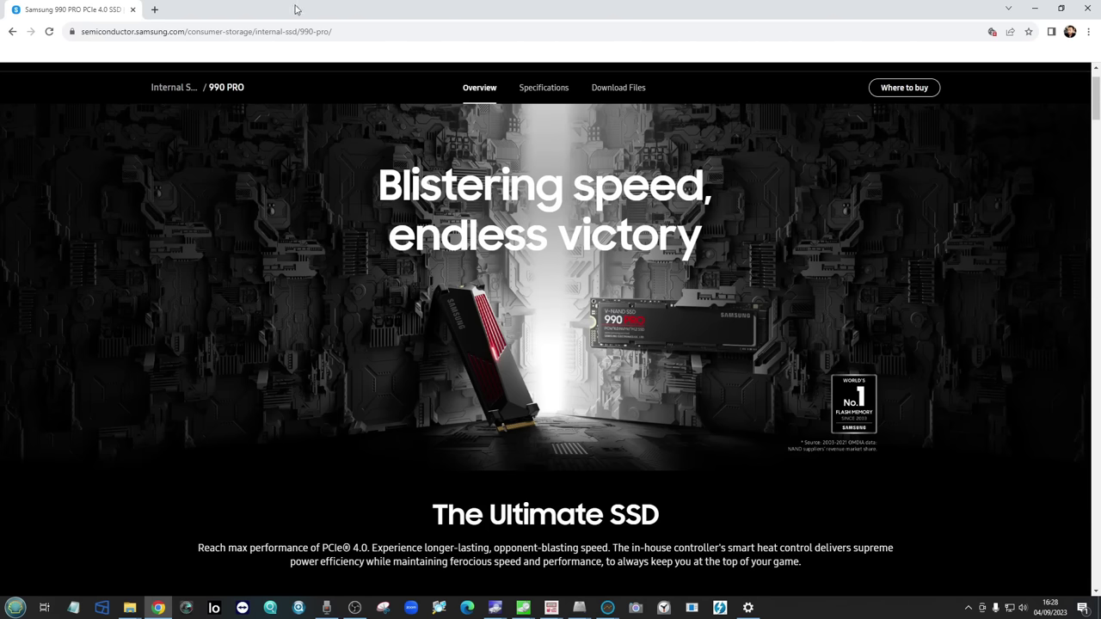
Open amazon.com in a new browser tab
{"action": "left_click", "coordinate": [156, 10]}
{"action": "type", "text": "aamzo"}
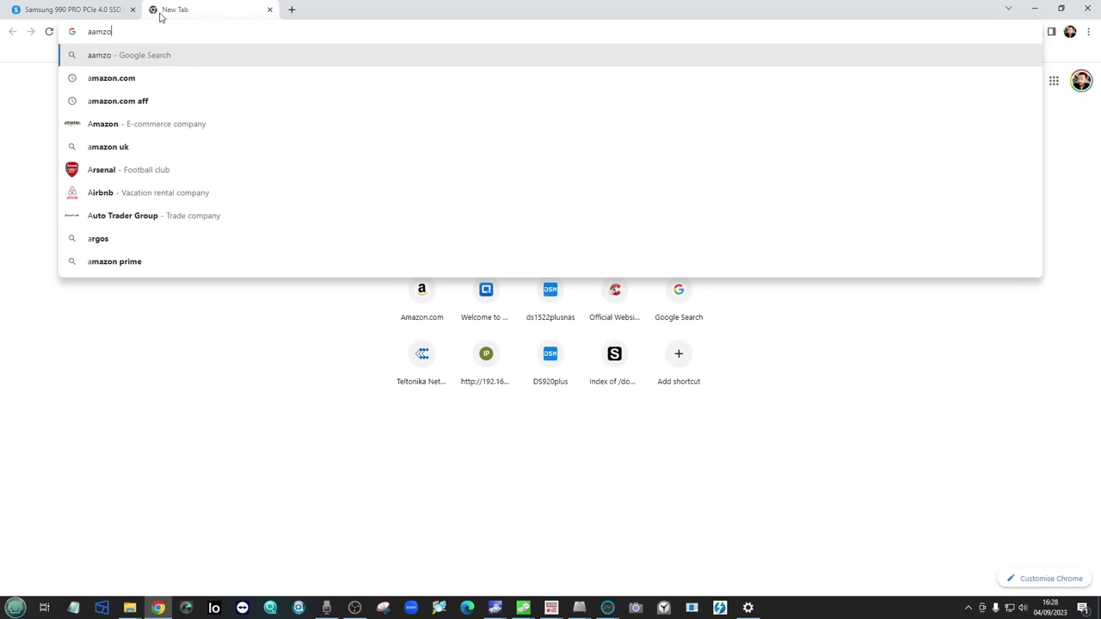
{"action": "type", "text": "n.com"}
{"action": "key", "text": "Return"}
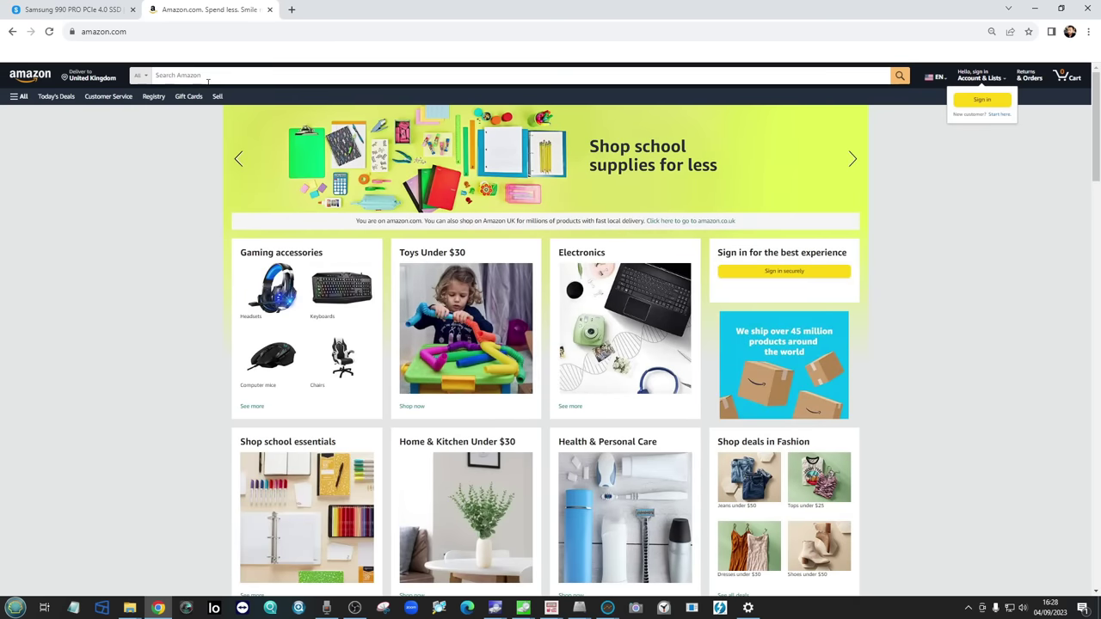
Search Amazon for "Samsung 990 Pro 2TB"
{"action": "left_click", "coordinate": [230, 77]}
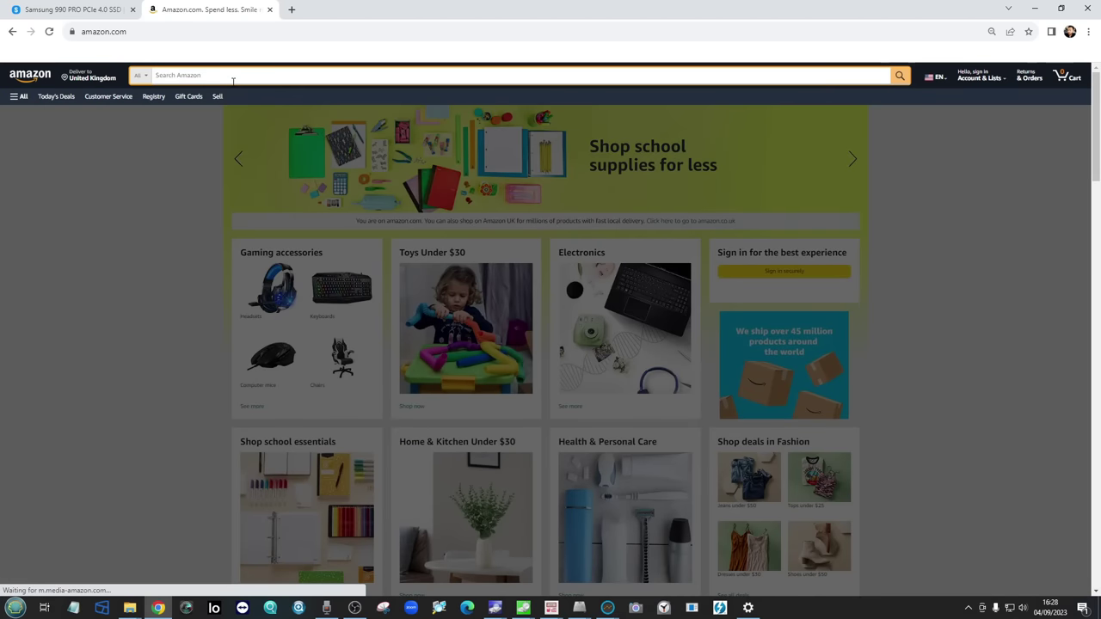
{"action": "type", "text": "Samsung 990"}
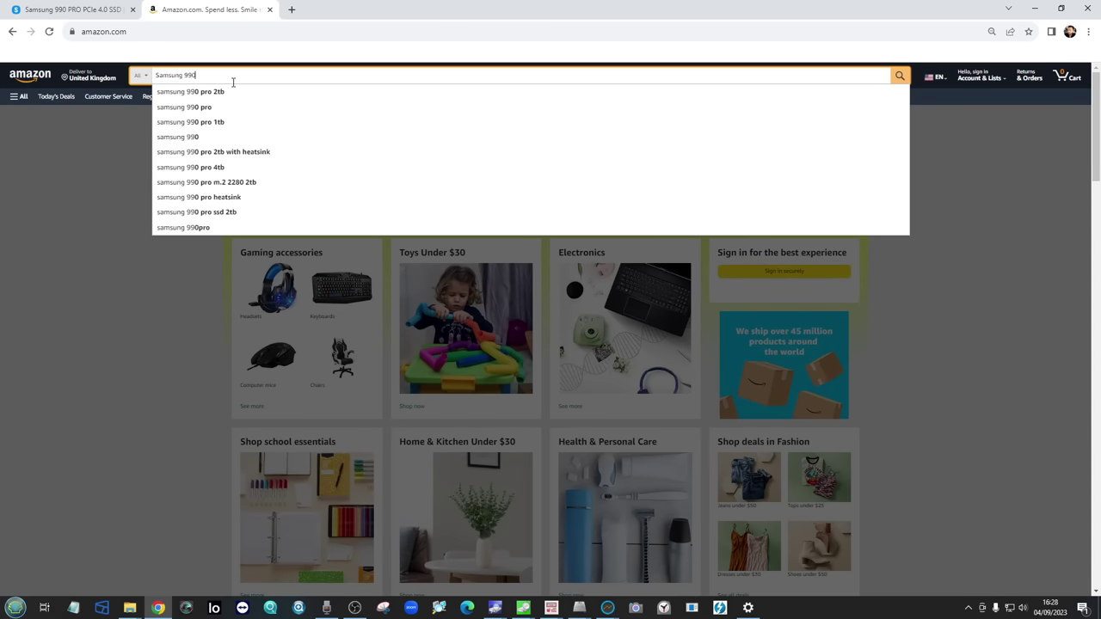
{"action": "type", "text": " Pro 2TB"}
{"action": "key", "text": "Return"}
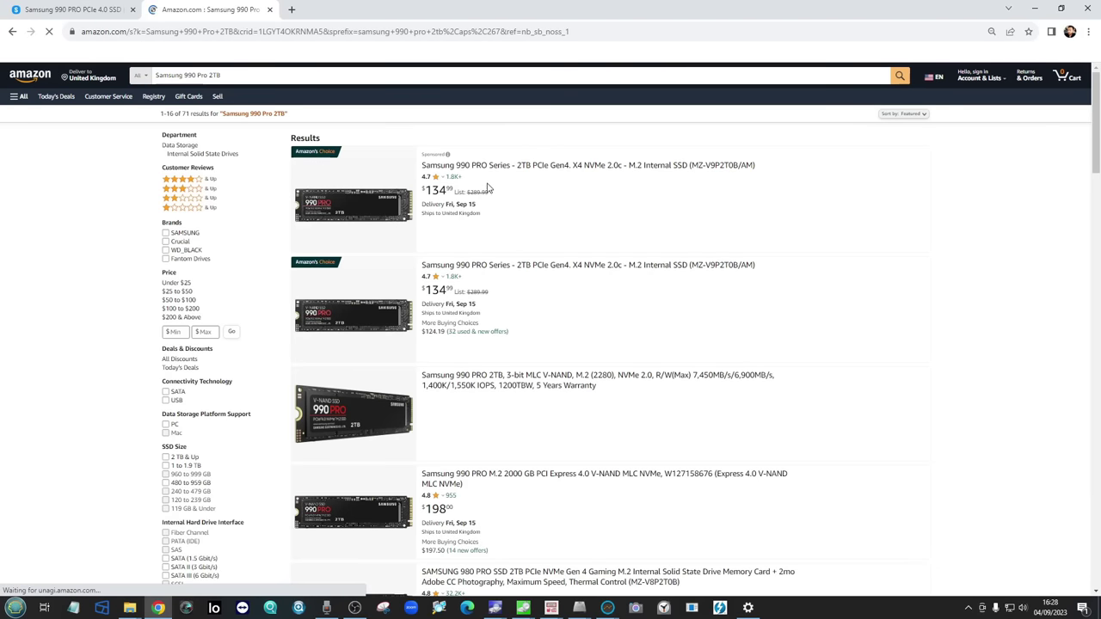
Open the first Samsung 990 PRO 2TB result in a new tab and check its discount, price and title
{"action": "middle_click", "coordinate": [504, 168]}
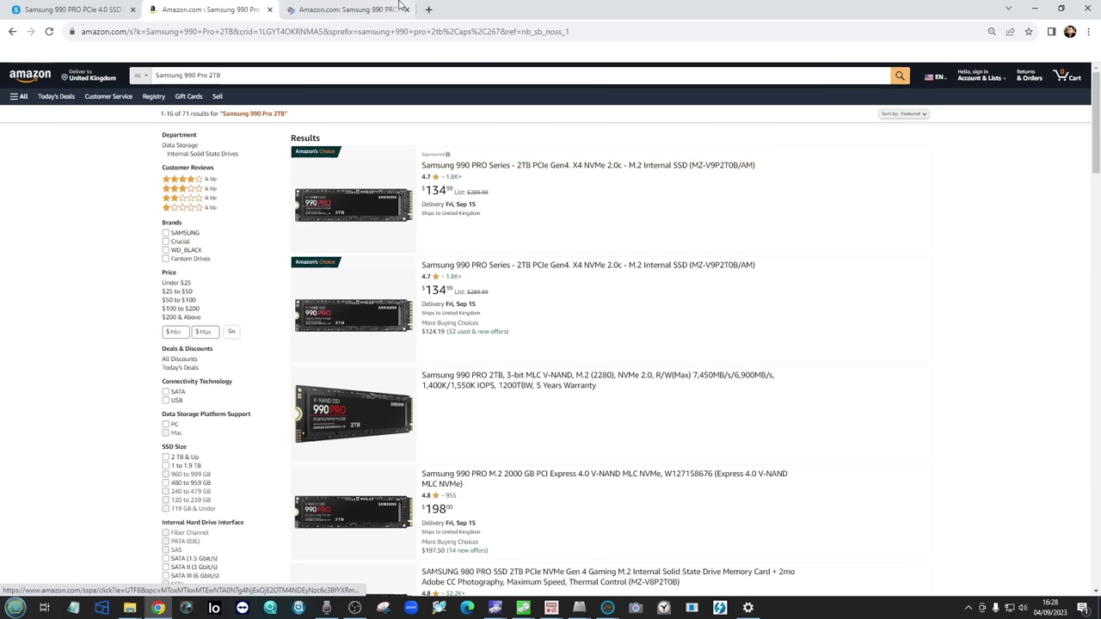
{"action": "left_click", "coordinate": [399, 6]}
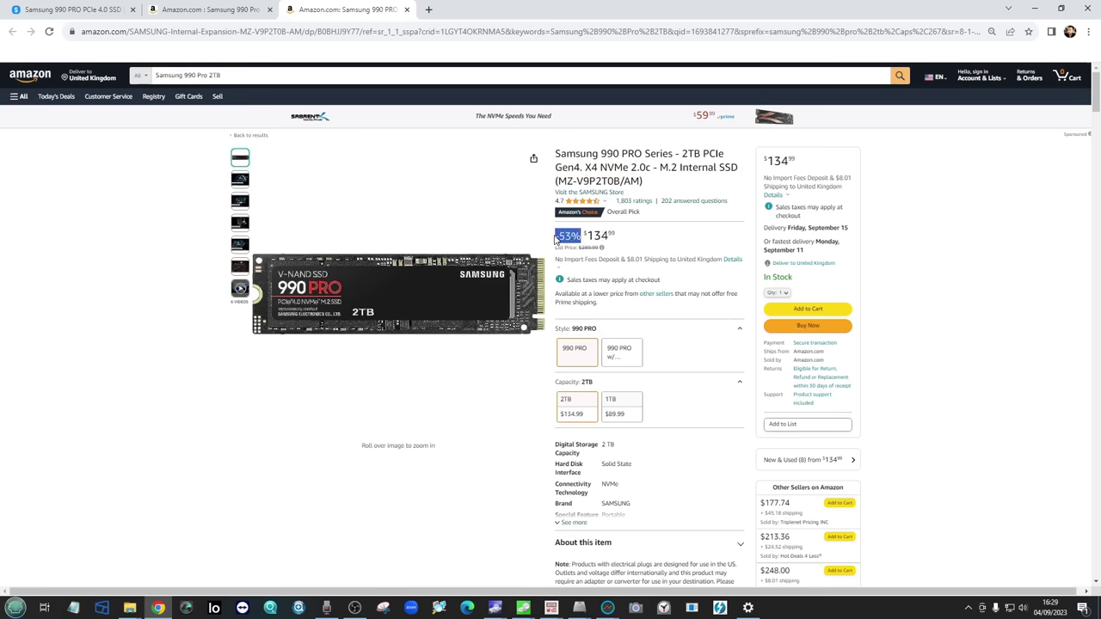
{"action": "left_click_drag", "start_coordinate": [585, 236], "coordinate": [625, 240]}
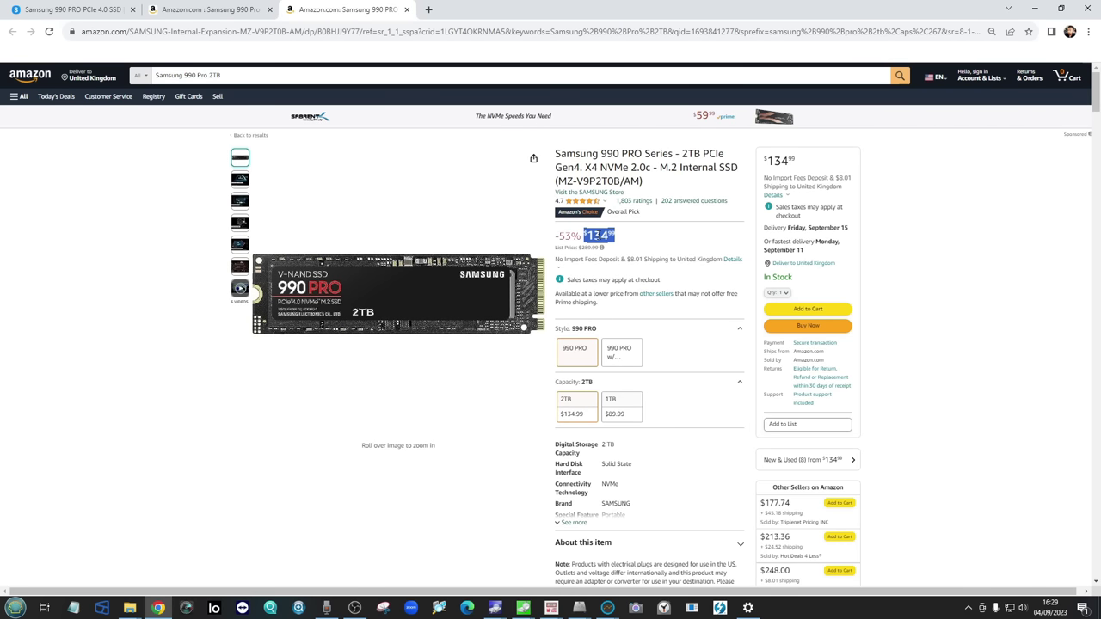
{"action": "left_click_drag", "start_coordinate": [575, 154], "coordinate": [654, 153]}
Return to Samsung's 990 PRO page and examine the product image and the "PCIe 4.0 speed maximized" section
{"action": "left_click", "coordinate": [73, 9]}
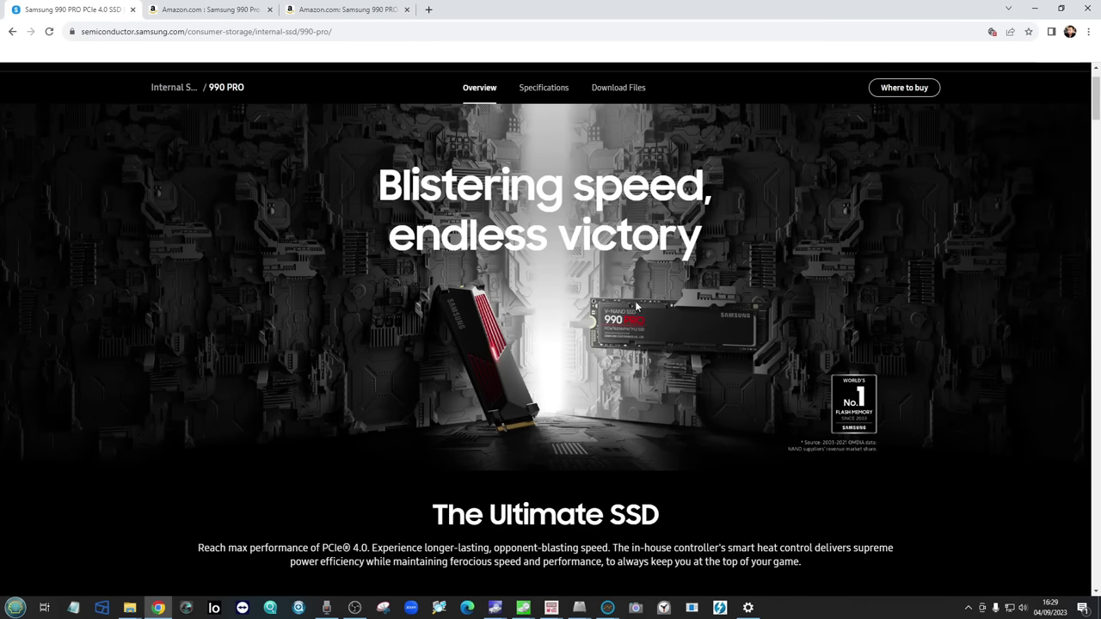
{"action": "scroll", "coordinate": [634, 296], "scroll_direction": "down", "scroll_amount": 1}
{"action": "scroll", "coordinate": [634, 291], "scroll_direction": "down", "scroll_amount": 5}
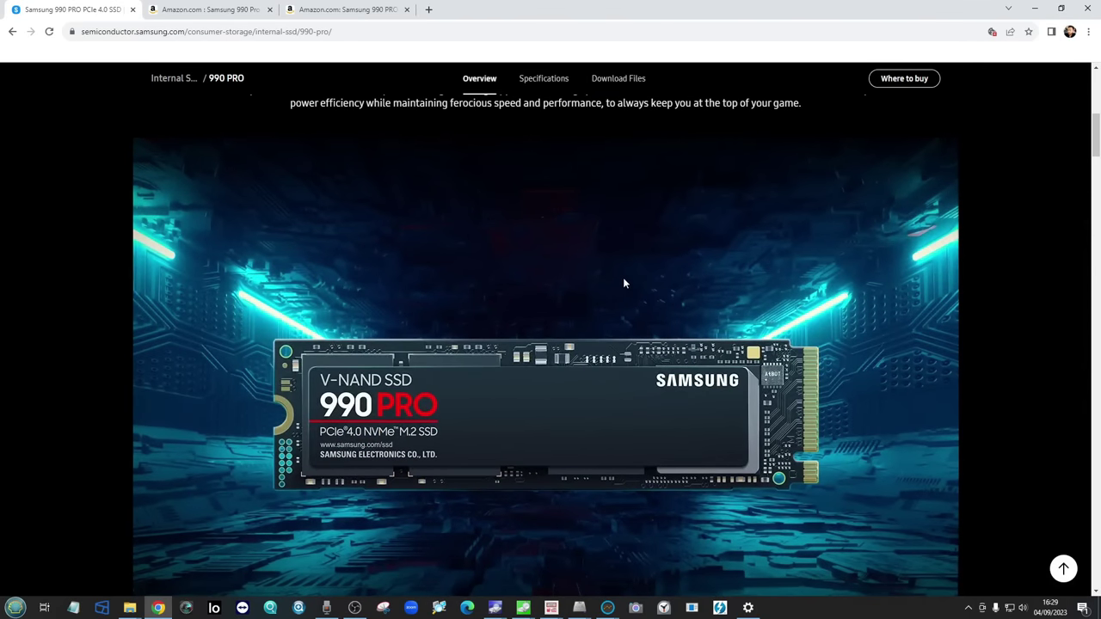
{"action": "scroll", "coordinate": [617, 275], "scroll_direction": "down", "scroll_amount": 2}
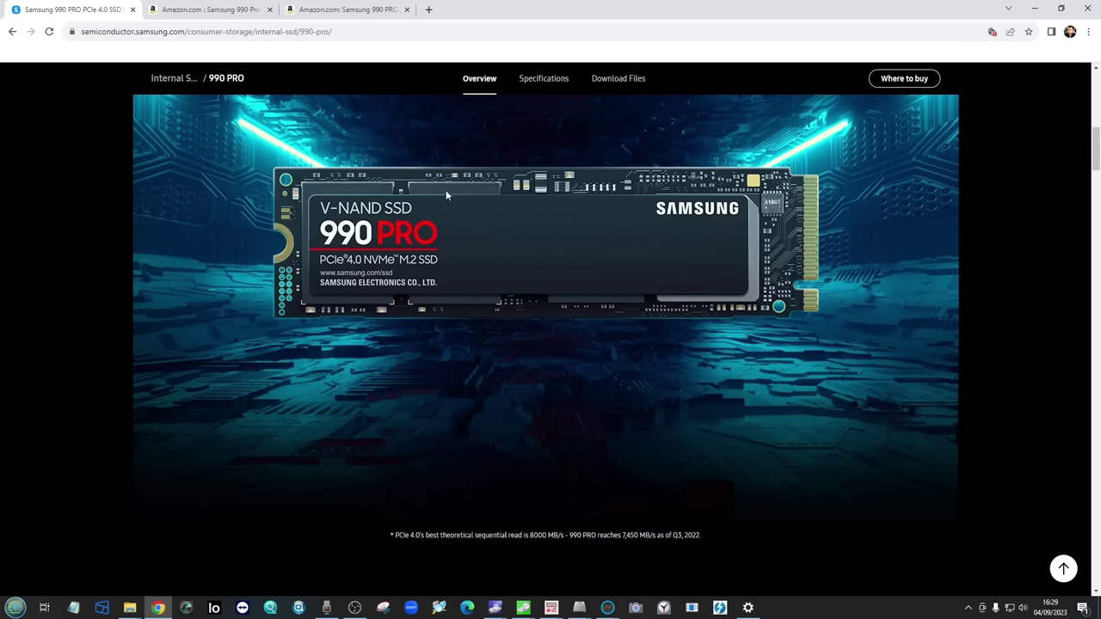
{"action": "scroll", "coordinate": [446, 185], "scroll_direction": "down", "scroll_amount": 3}
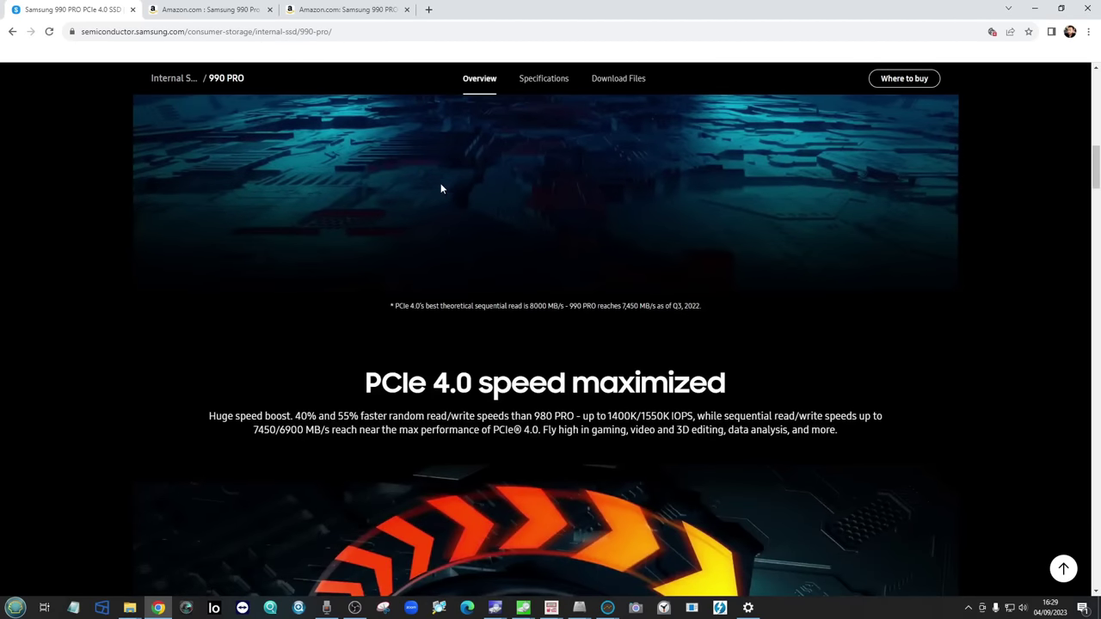
{"action": "scroll", "coordinate": [430, 189], "scroll_direction": "down", "scroll_amount": 4}
{"action": "scroll", "coordinate": [439, 168], "scroll_direction": "down", "scroll_amount": 2}
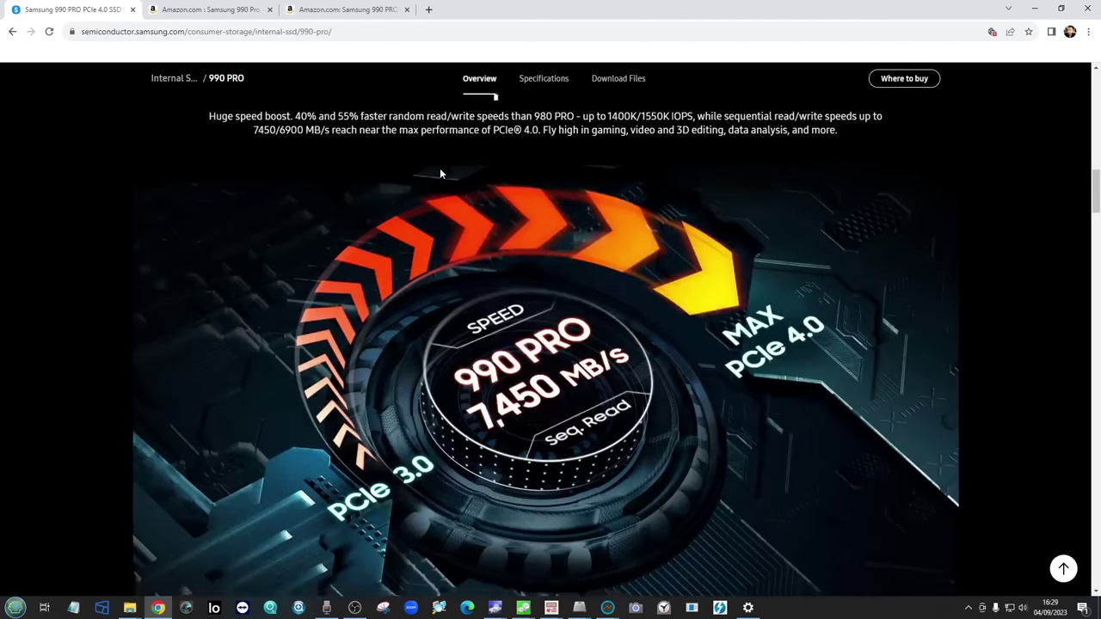
{"action": "scroll", "coordinate": [445, 172], "scroll_direction": "up", "scroll_amount": 8}
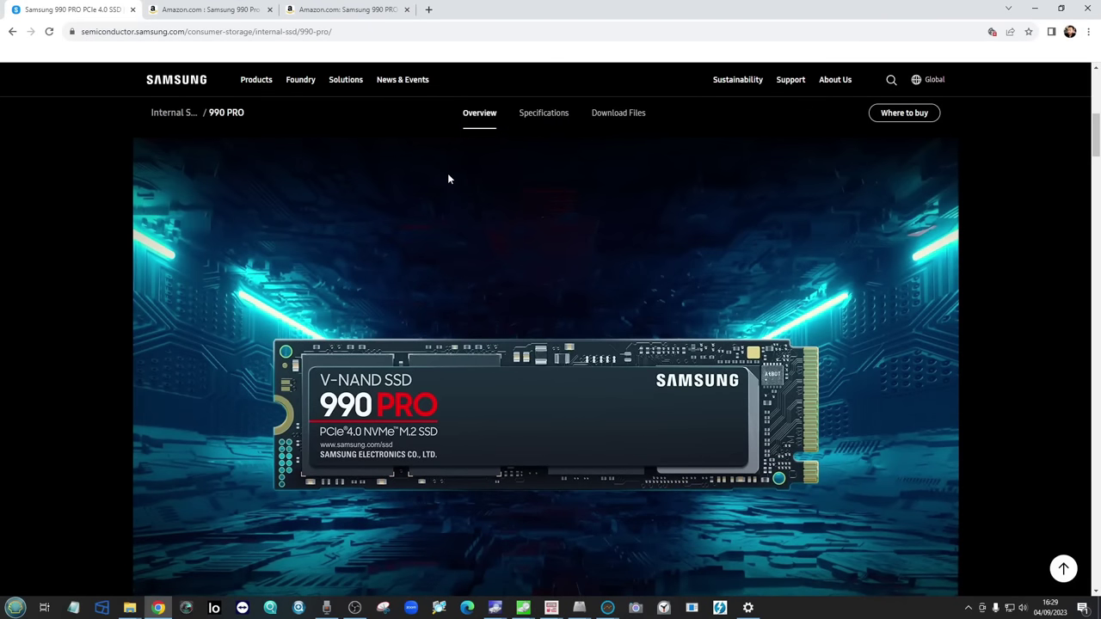
Return to the Amazon search results and look through the alternative 2TB SSD listings
{"action": "left_click", "coordinate": [206, 10]}
{"action": "scroll", "coordinate": [580, 354], "scroll_direction": "down", "scroll_amount": 3}
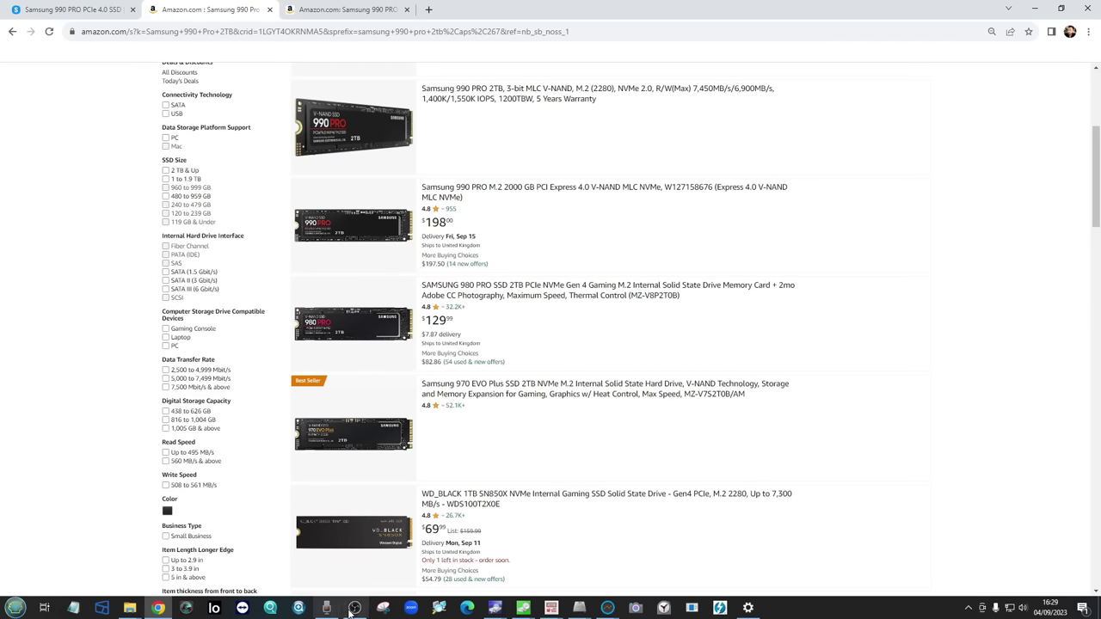
Switch to OBS, make the Video Capture Device source of Scene 2 visible, and minimise OBS
{"action": "left_click", "coordinate": [354, 608]}
{"action": "left_click", "coordinate": [393, 431]}
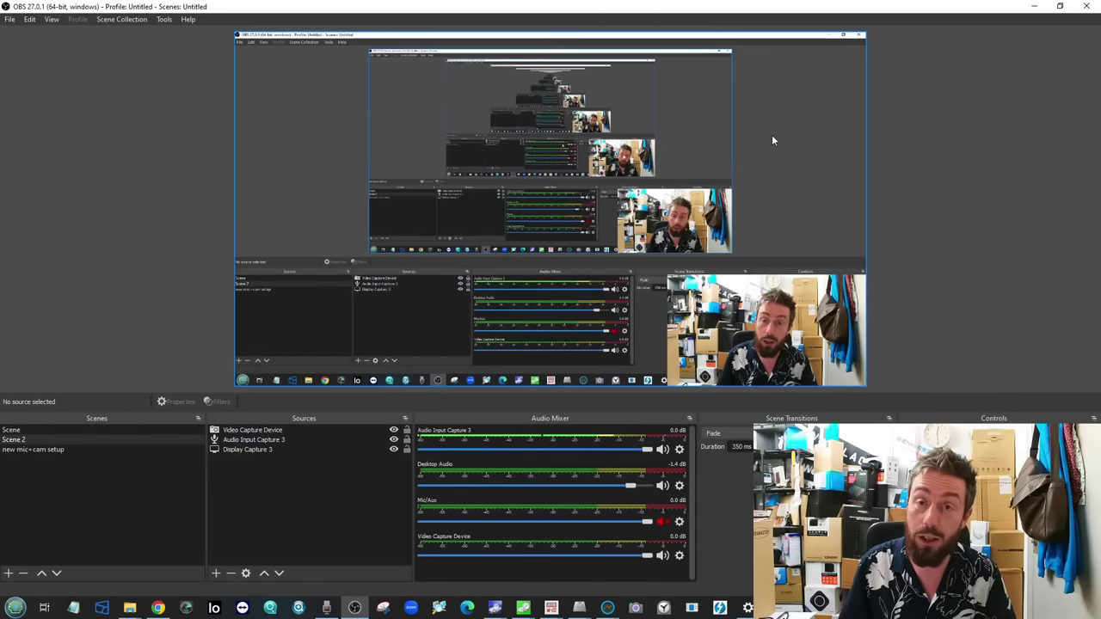
{"action": "left_click", "coordinate": [1032, 6]}
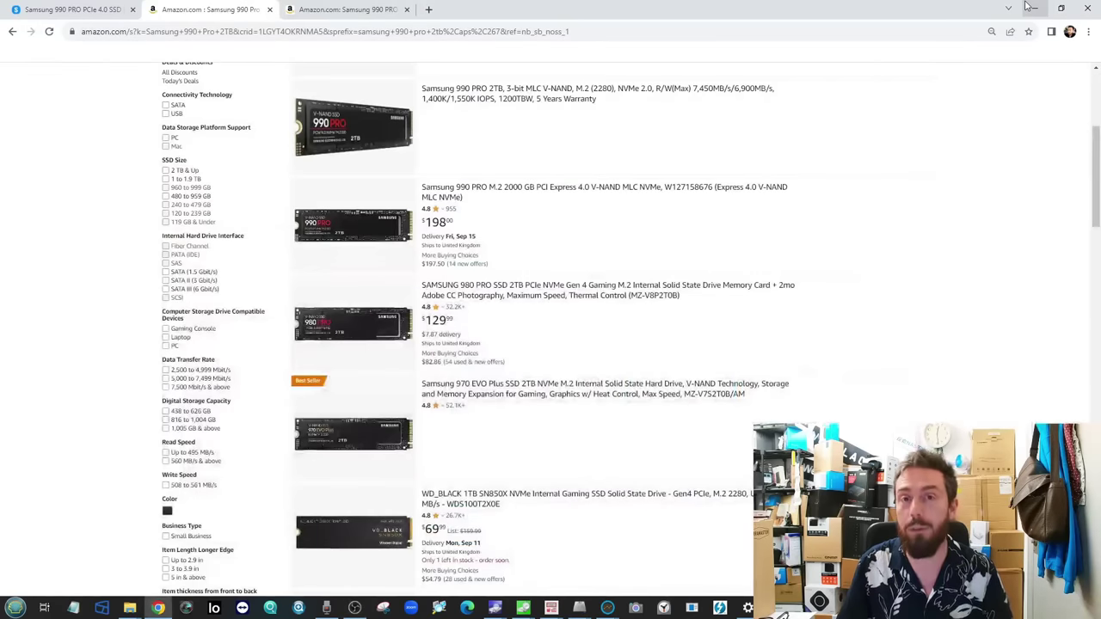
Bring Samsung's 990 PRO page back up and show the drive's product image
{"action": "left_click", "coordinate": [73, 10]}
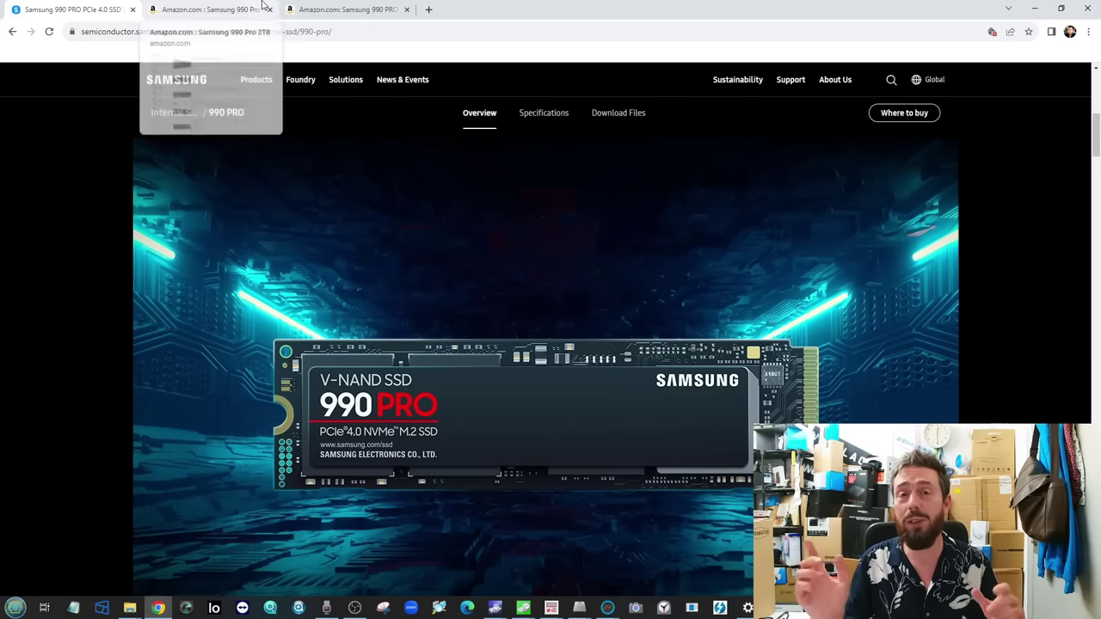
{"action": "scroll", "coordinate": [449, 376], "scroll_direction": "down", "scroll_amount": 1}
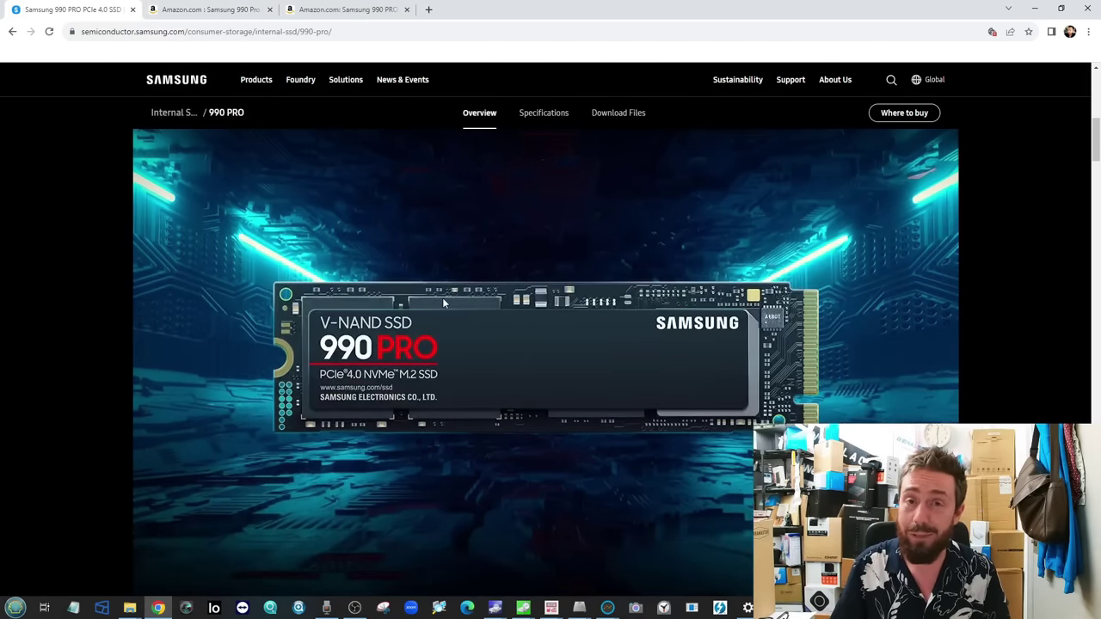